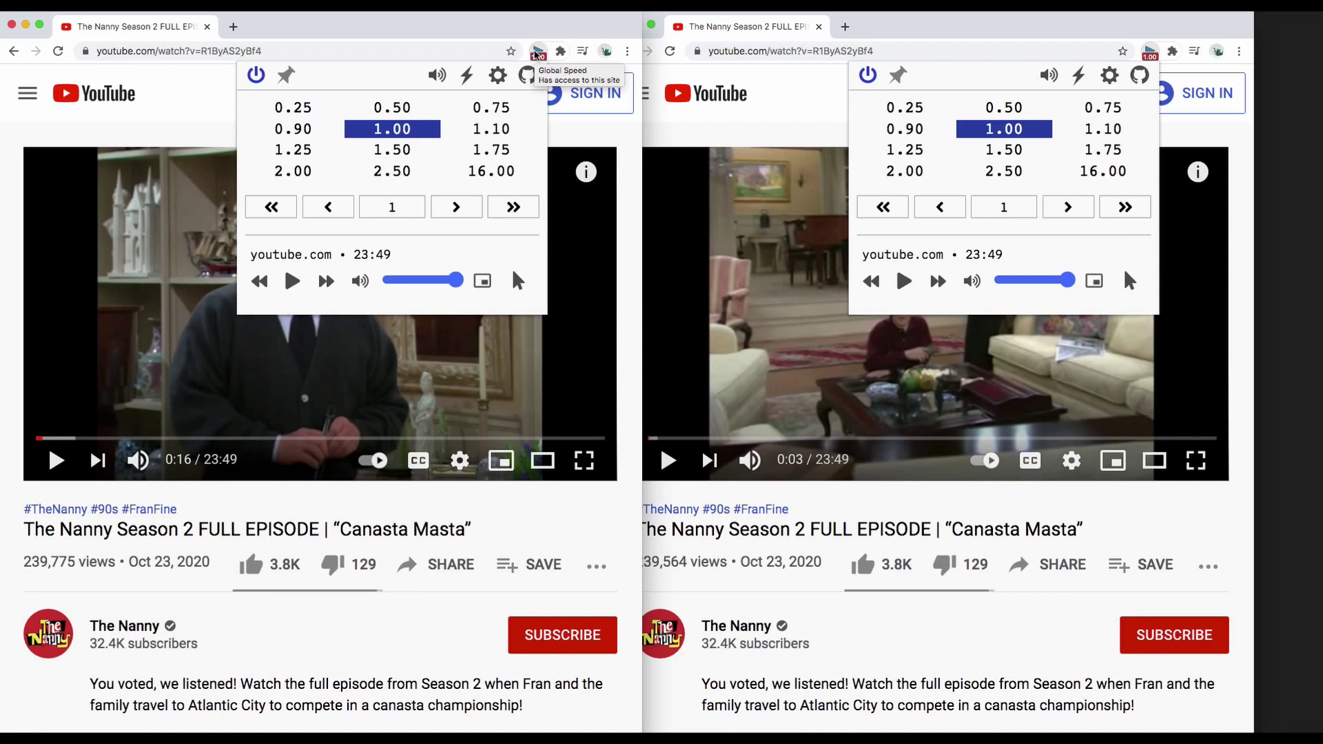
# - Set the playback speed for all tabs to 0.25 and to 2.00, and pin the tab with a speed of 1.00
pyautogui.click(293, 108)
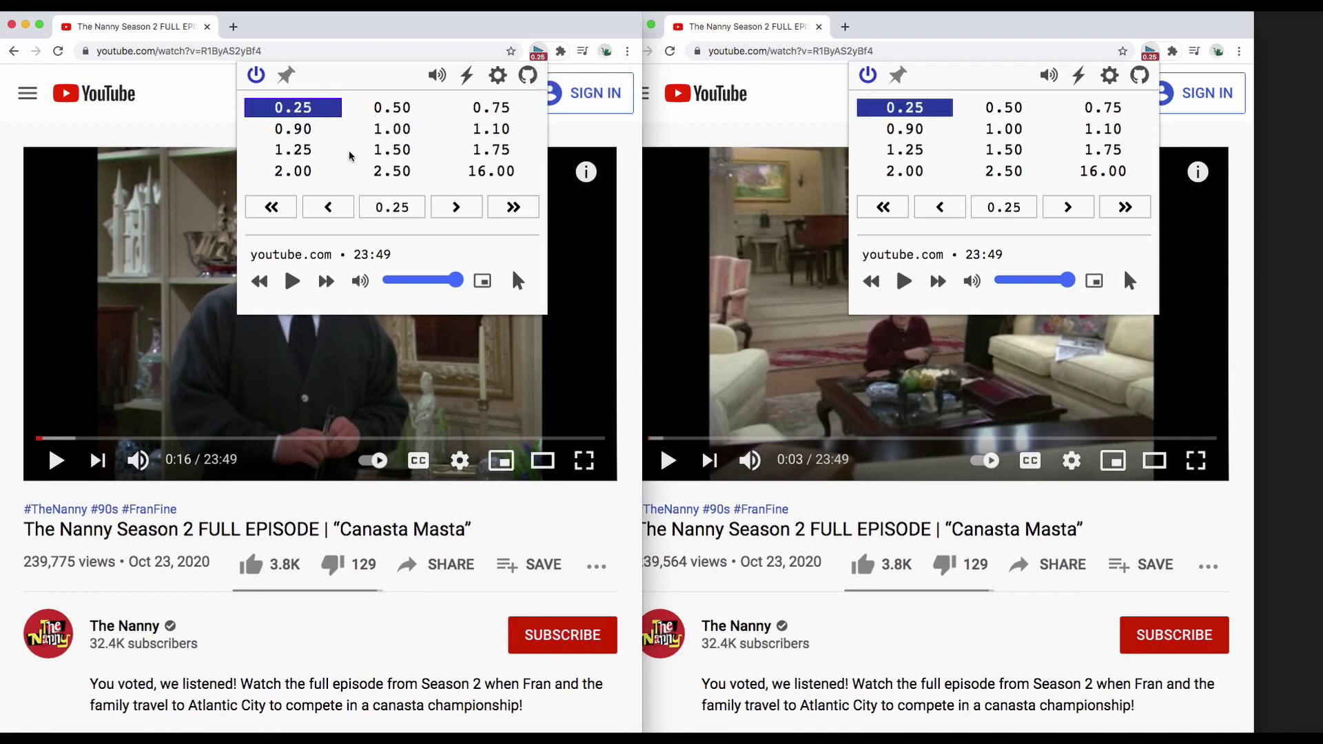
pyautogui.click(296, 173)
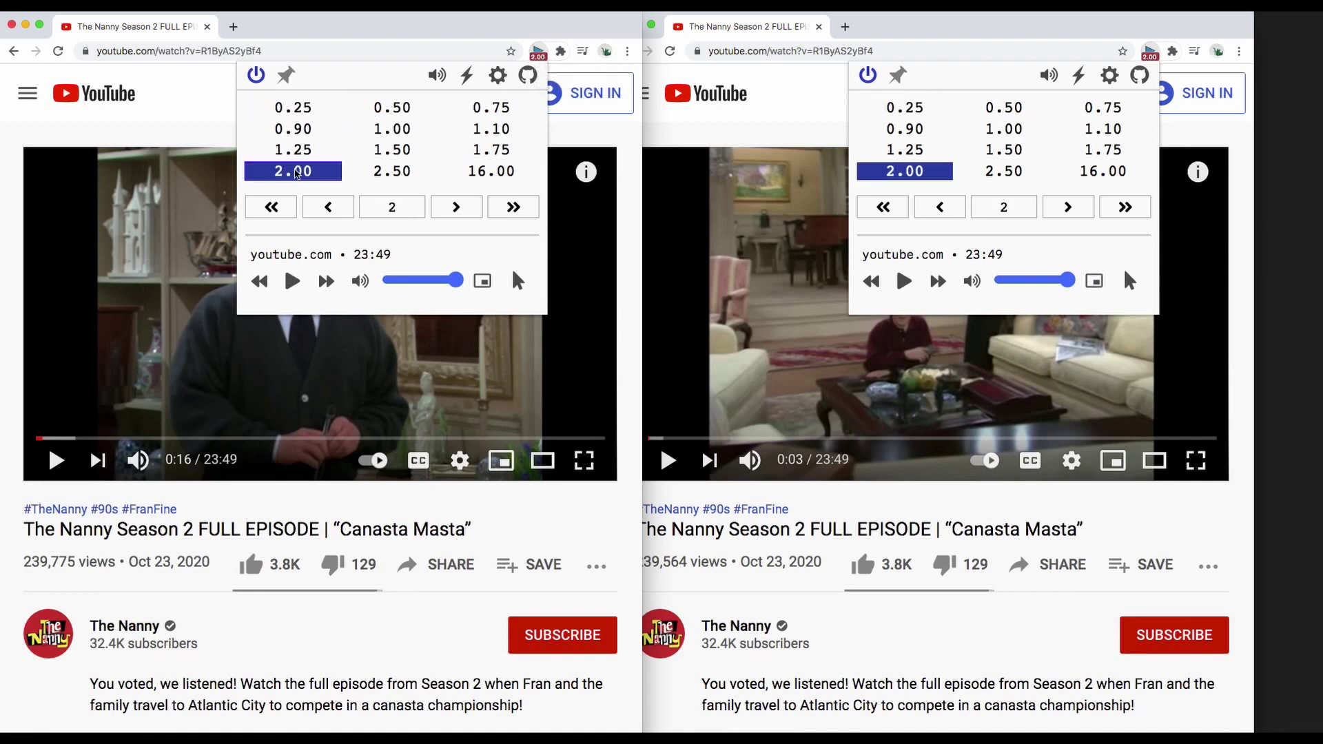
pyautogui.click(287, 78)
pyautogui.click(384, 130)
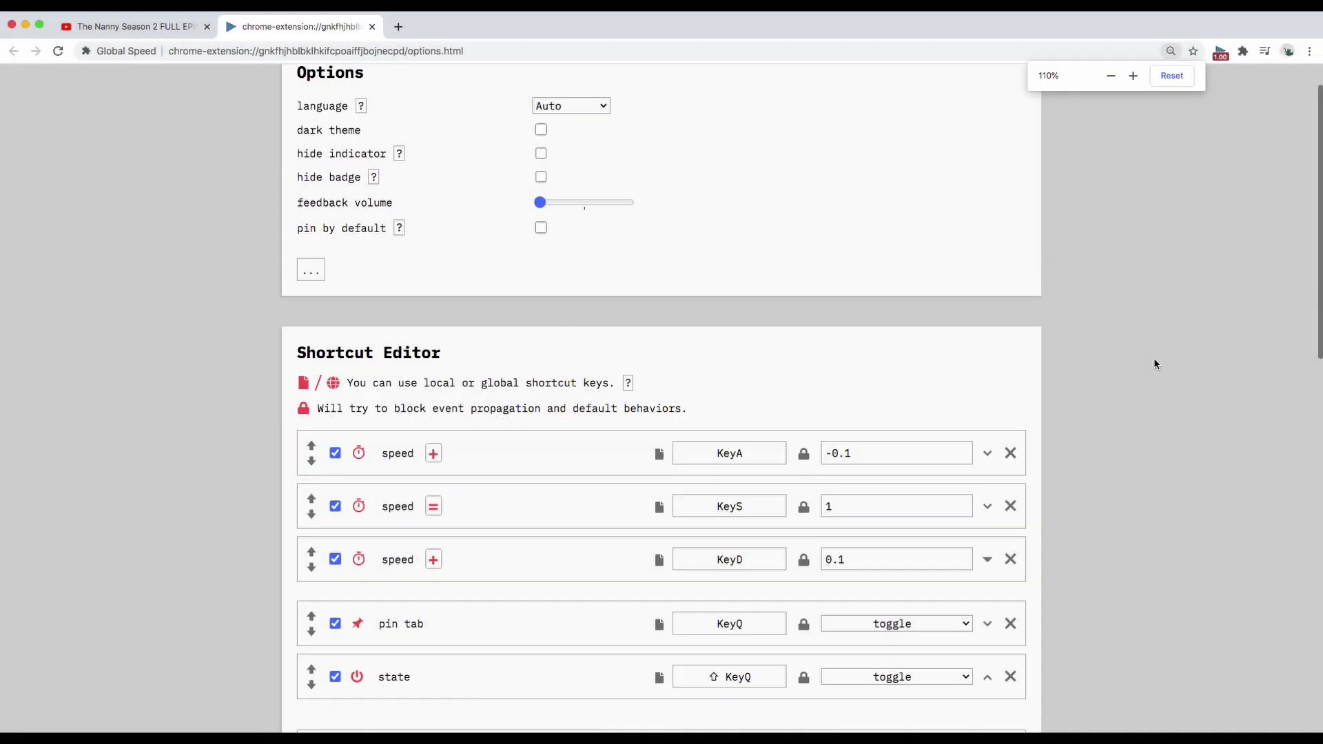
# - Review the extension's options and shortcut key assignments, and close the options page
pyautogui.scroll(-8, 1131, 378)
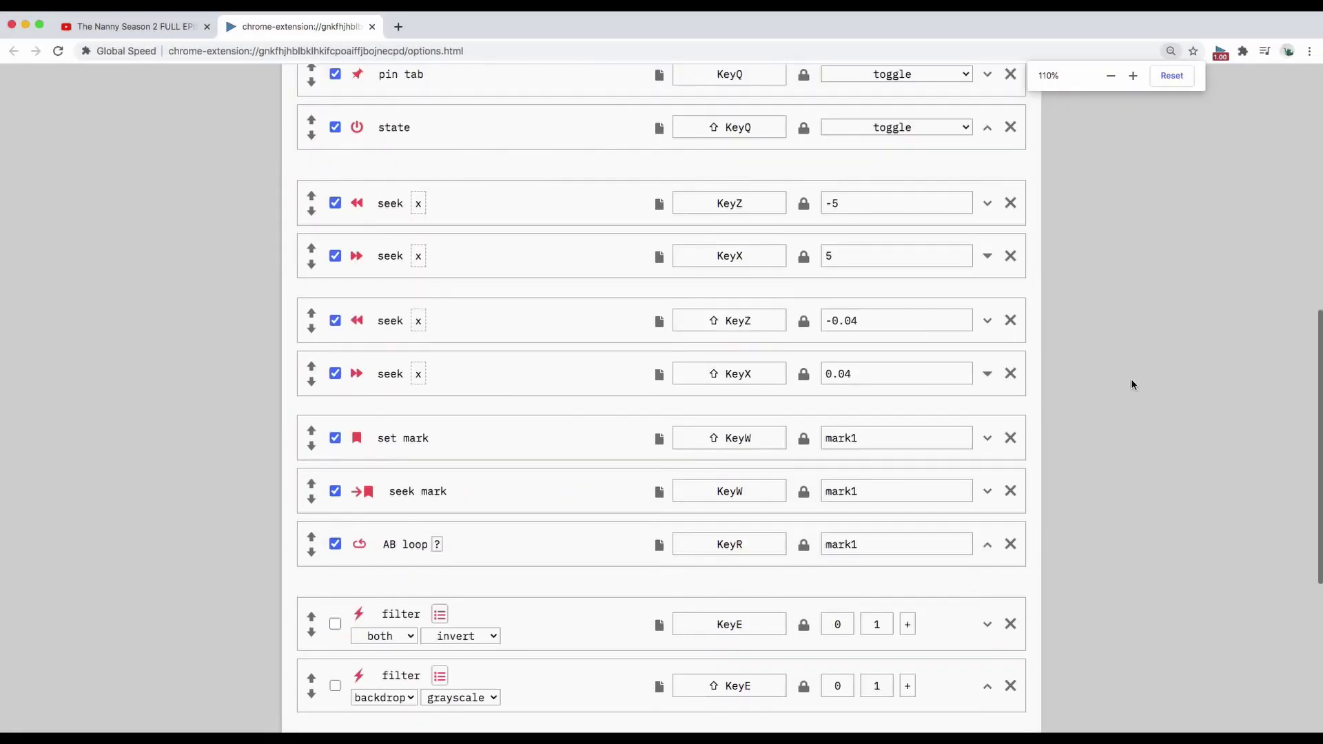
pyautogui.scroll(-1, 1133, 396)
pyautogui.scroll(10, 1124, 442)
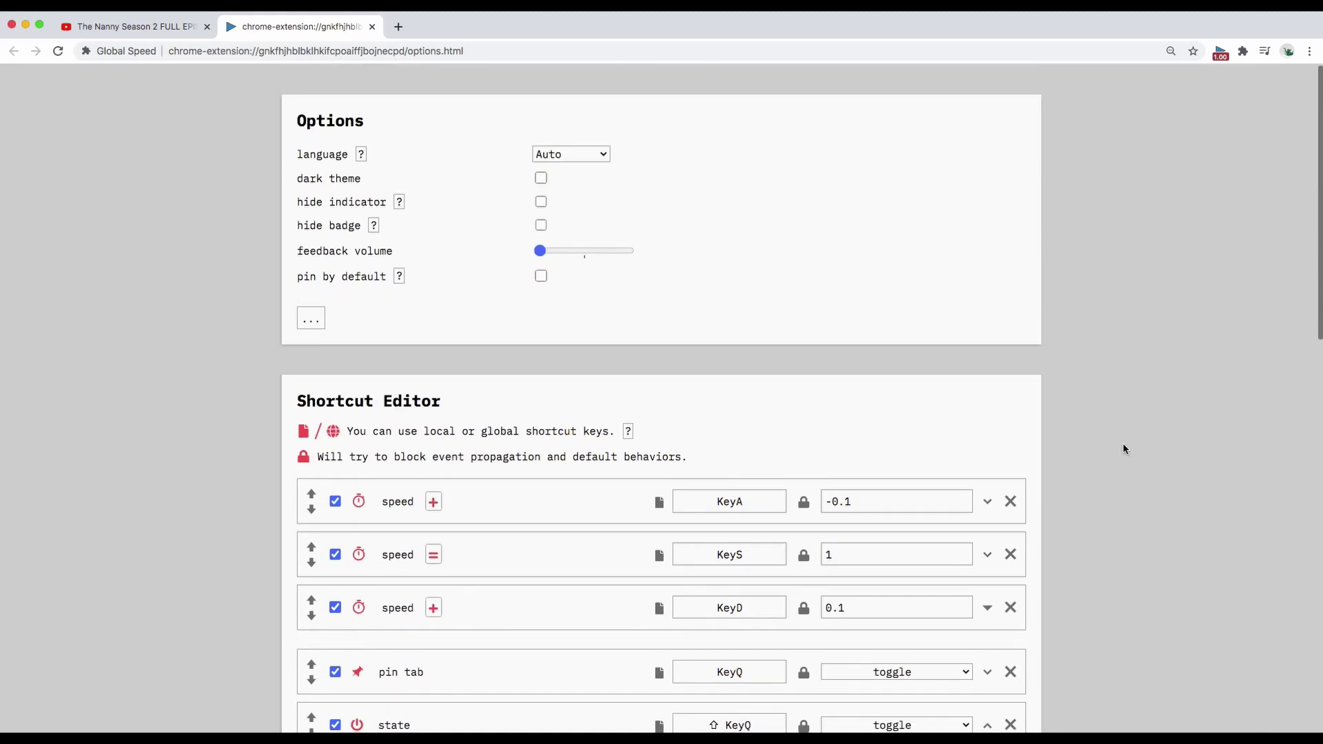
pyautogui.scroll(-4, 1123, 446)
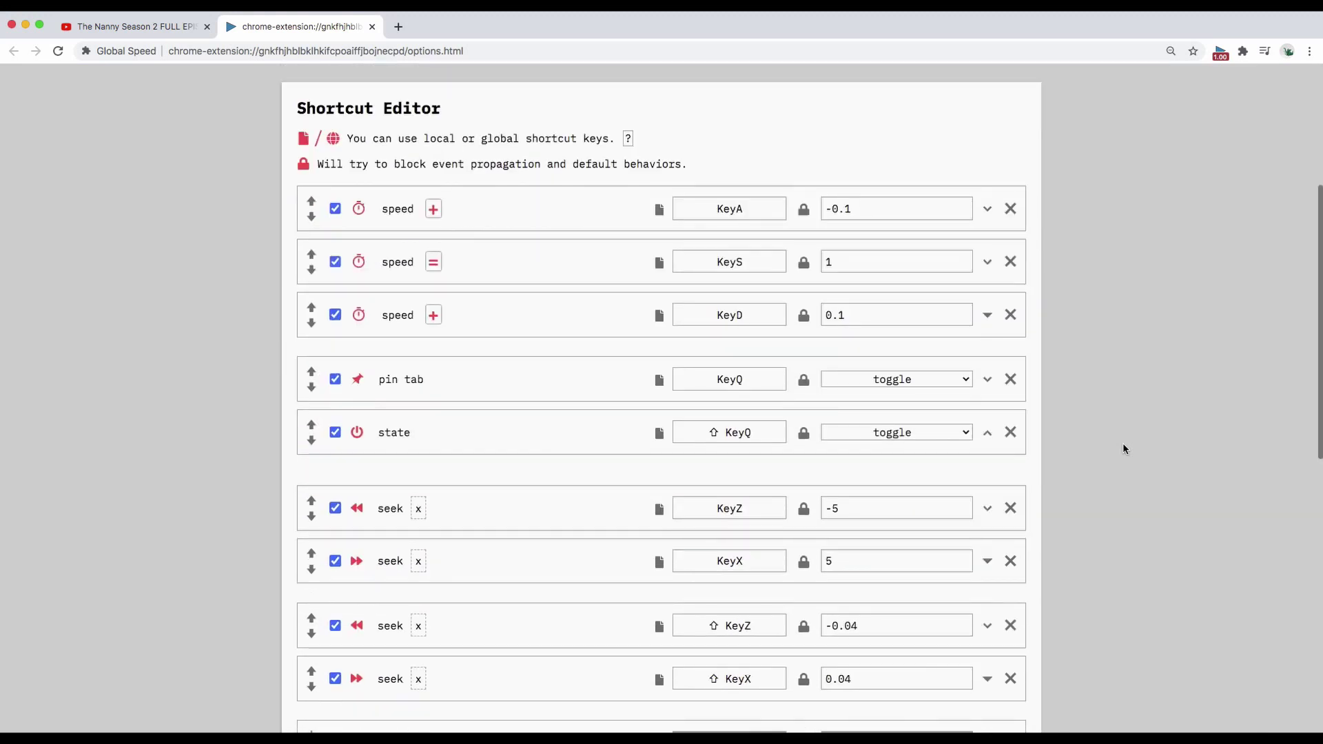
pyautogui.scroll(-3, 1123, 446)
pyautogui.press('super+w')
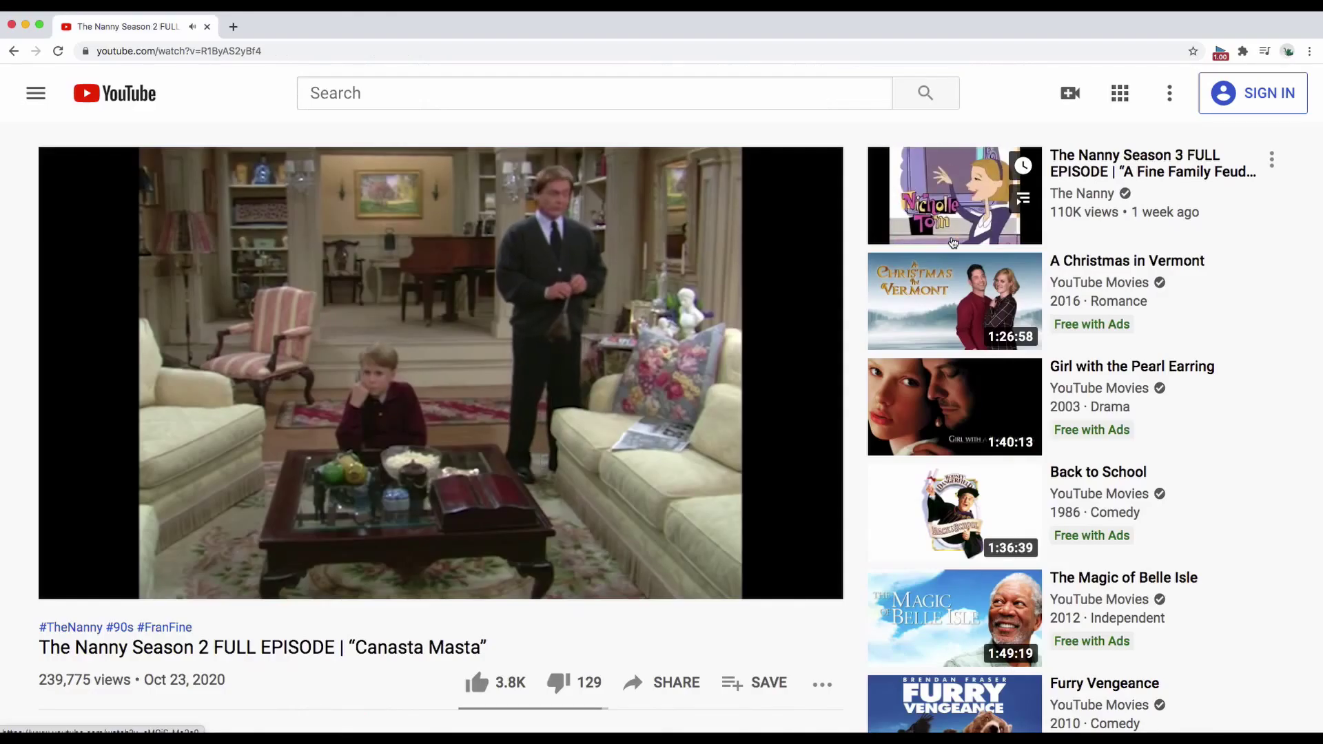
# - Speed up The Nanny video in 0.1 increments with the extension's speed shortcut
pyautogui.press('d')
pyautogui.press('d')
pyautogui.press('d')
pyautogui.press('d')
pyautogui.press('d')
pyautogui.press('d')
pyautogui.press('d')
pyautogui.press('d')
pyautogui.press('d')
pyautogui.press('d')
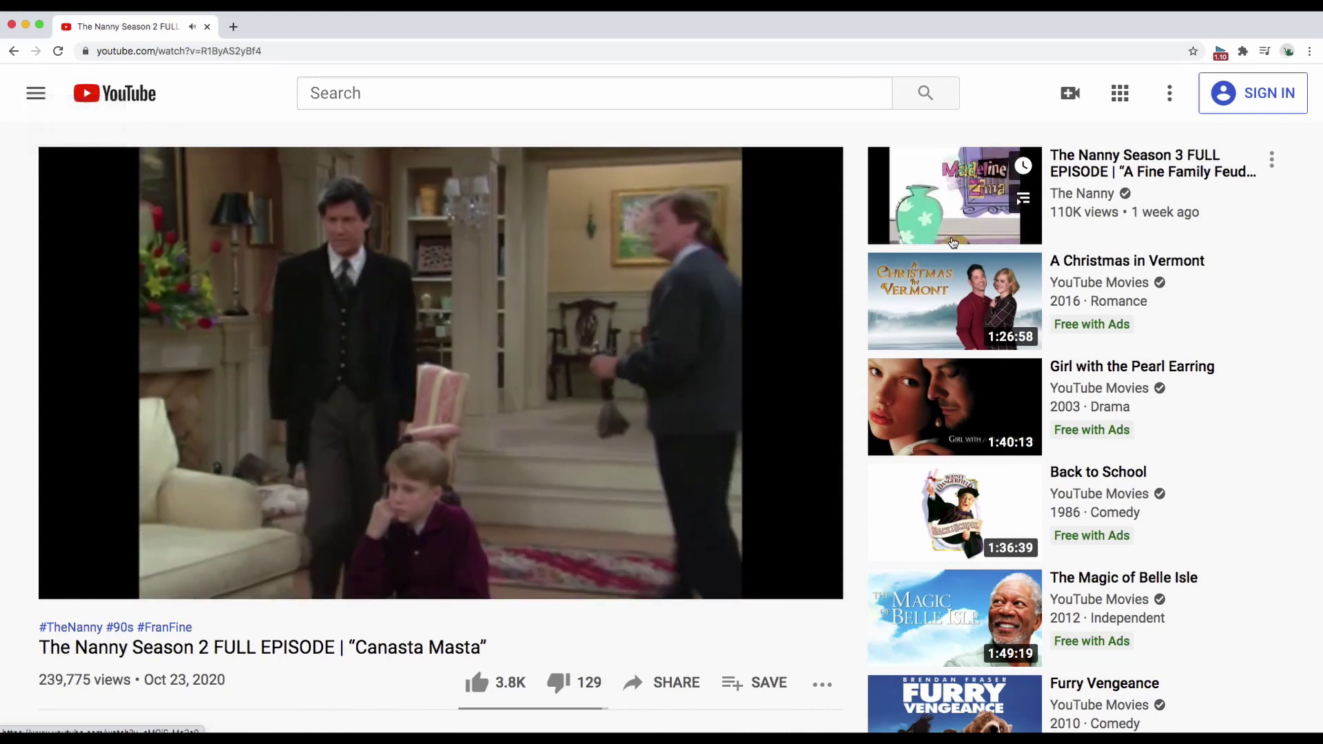
# - Slow The Nanny video down to a speed of 0.06
pyautogui.press('r')
pyautogui.press('s')
pyautogui.press('s')
pyautogui.press('s')
pyautogui.press('s')
pyautogui.press('s')
pyautogui.press('s')
pyautogui.press('s')
pyautogui.press('s')
pyautogui.press('s')
pyautogui.press('s')
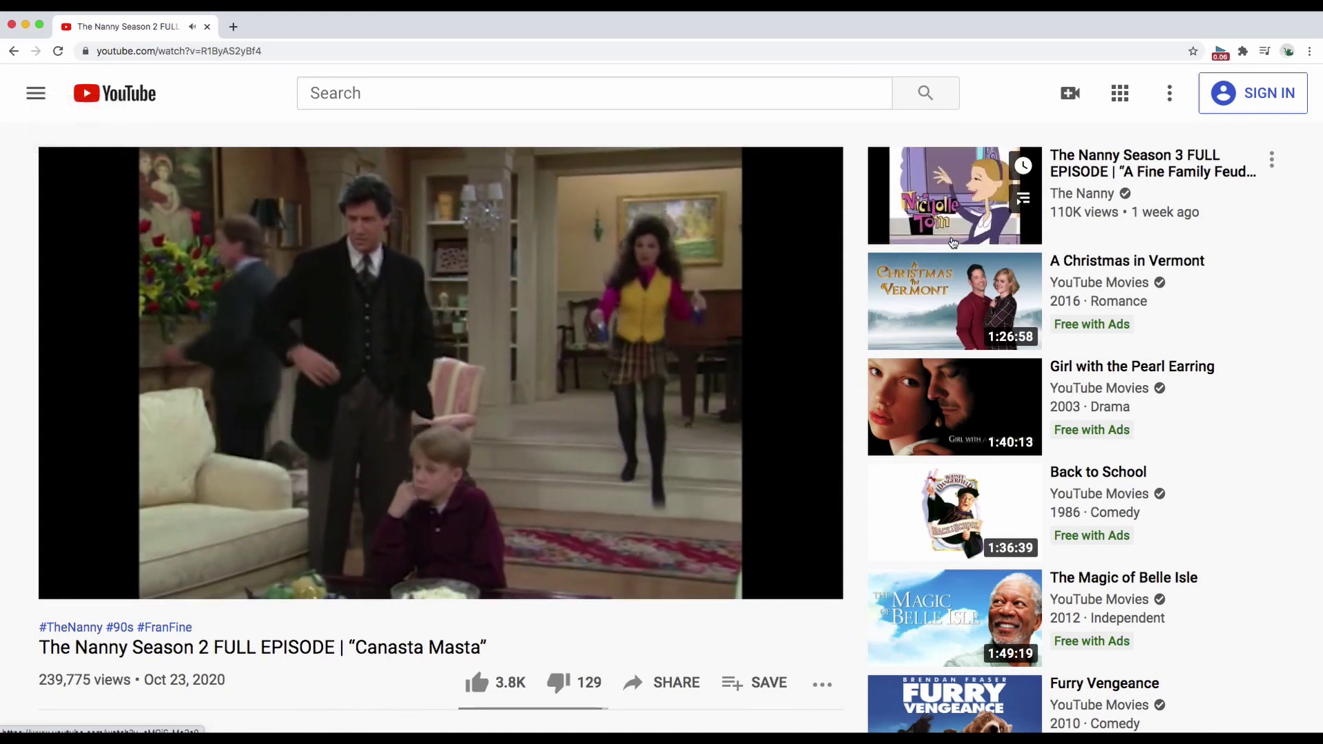
# - Bring The Nanny video's playback speed back up to 1.00
pyautogui.press('r')
pyautogui.press('d')
pyautogui.press('d')
pyautogui.press('d')
pyautogui.press('d')
pyautogui.press('d')
pyautogui.press('d')
pyautogui.press('d')
pyautogui.press('d')
pyautogui.press('d')
pyautogui.press('d')
pyautogui.press('d')
pyautogui.press('d')
pyautogui.press('d')
pyautogui.press('d')
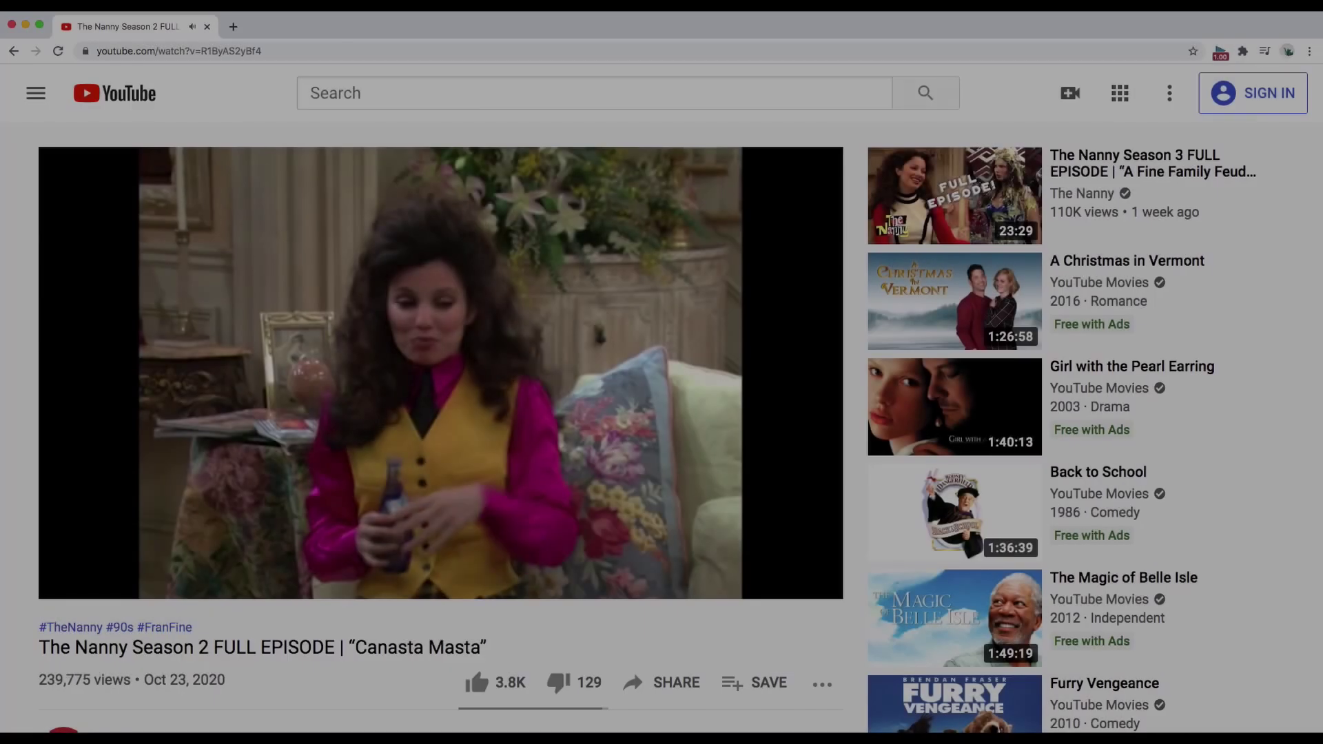
# - Seek 5 seconds forward in The Nanny video and rewind it repeatedly in 5-second jumps
pyautogui.press('x')
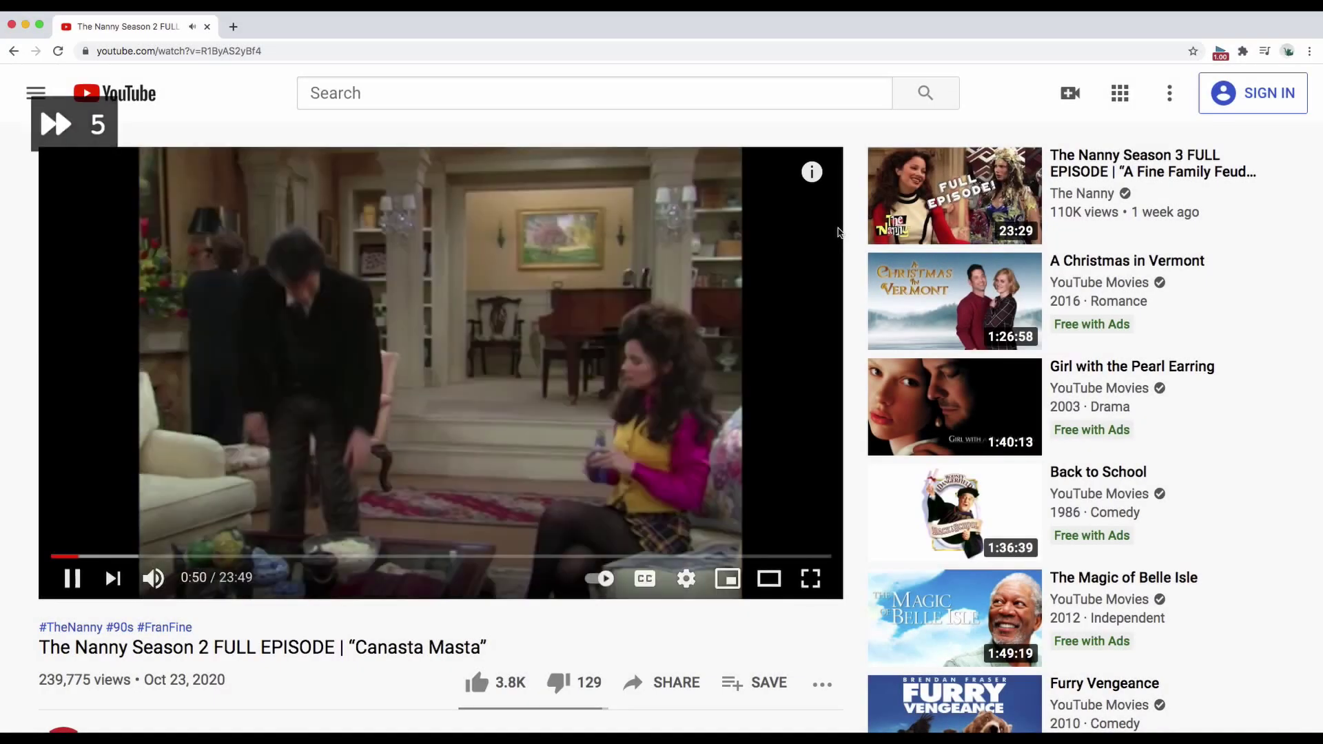
pyautogui.press('z')
pyautogui.press('z')
pyautogui.press('z')
pyautogui.press('z')
pyautogui.press('z')
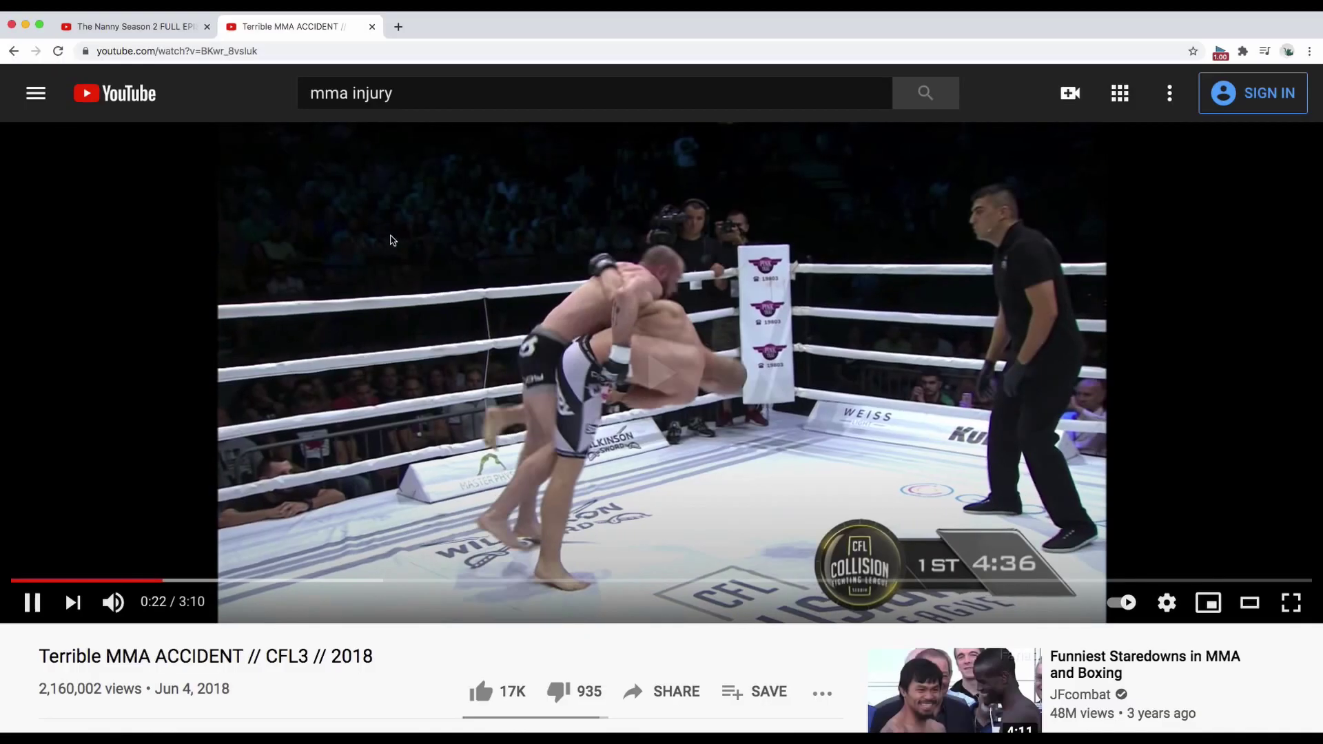
# - Pause the MMA video at the takedown, advance it in 0.04-second increments and resume playback
pyautogui.press('k')
pyautogui.press('s')
pyautogui.press('s')
pyautogui.press('s')
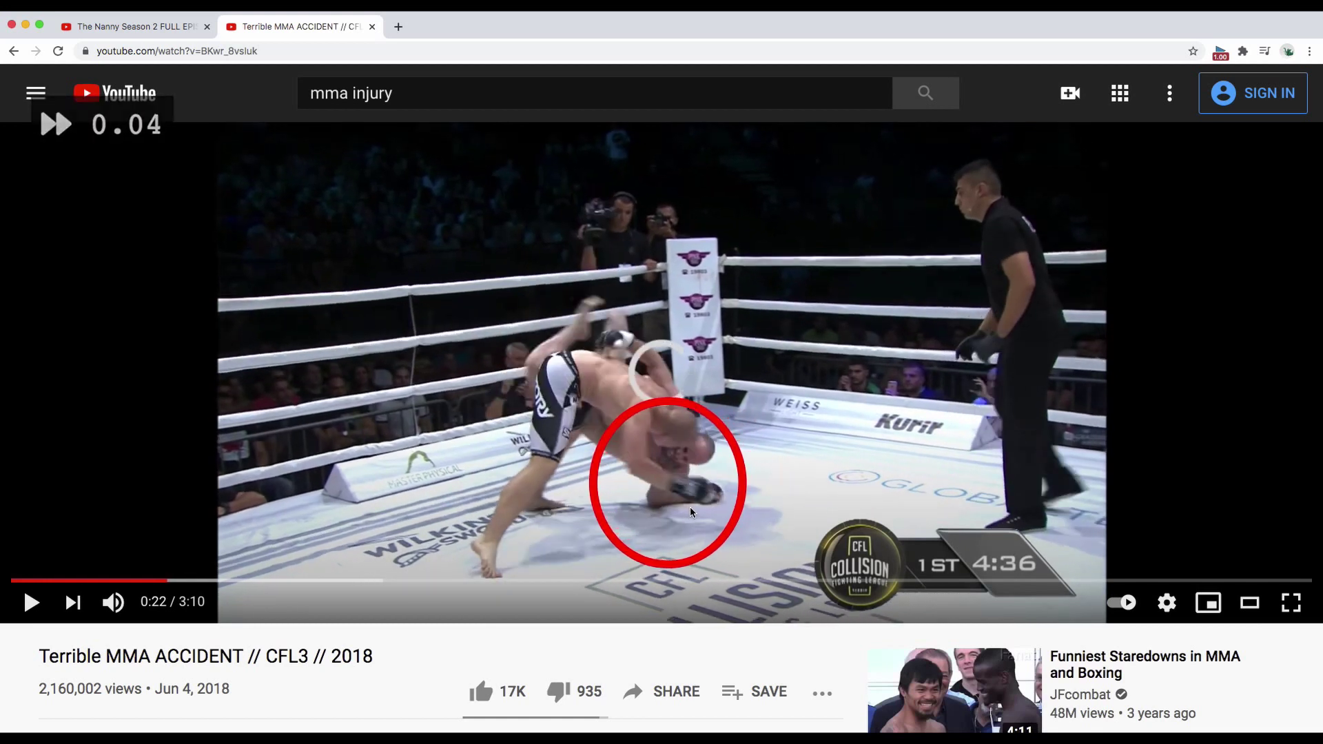
pyautogui.click(688, 512)
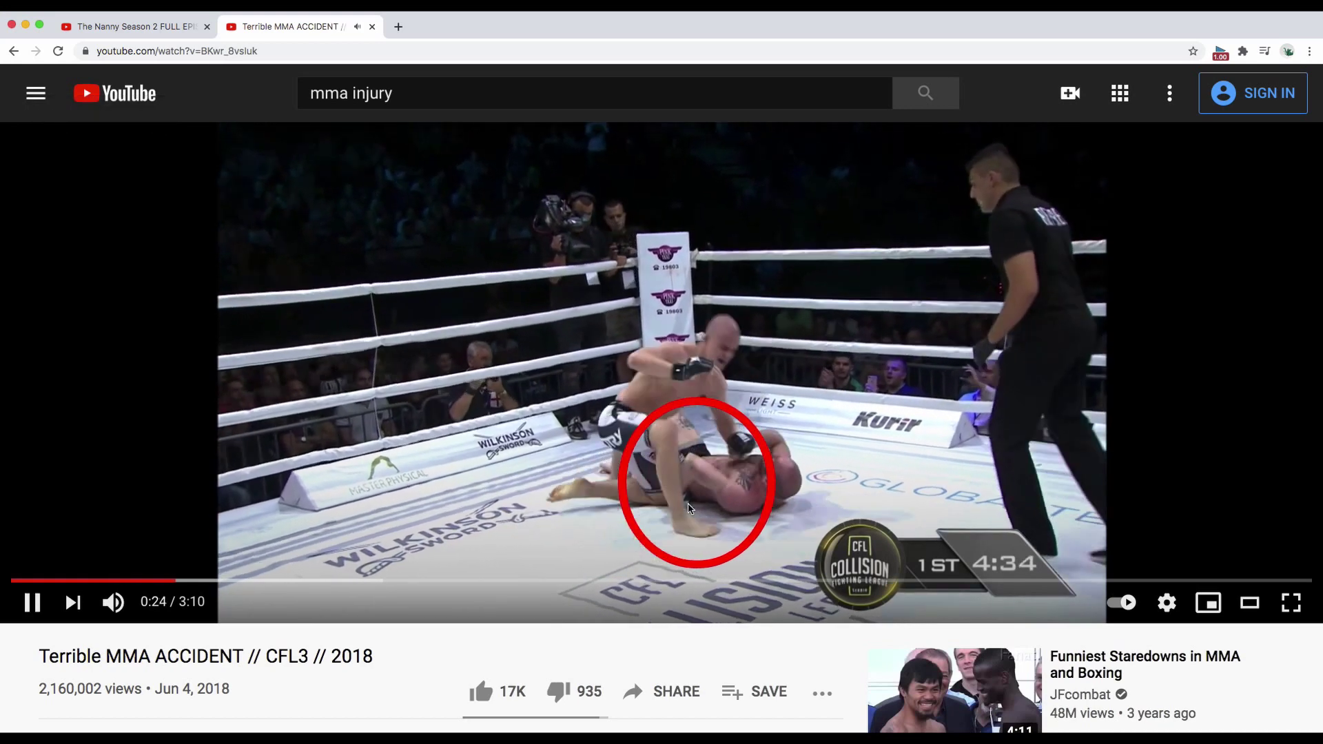
pyautogui.click(738, 518)
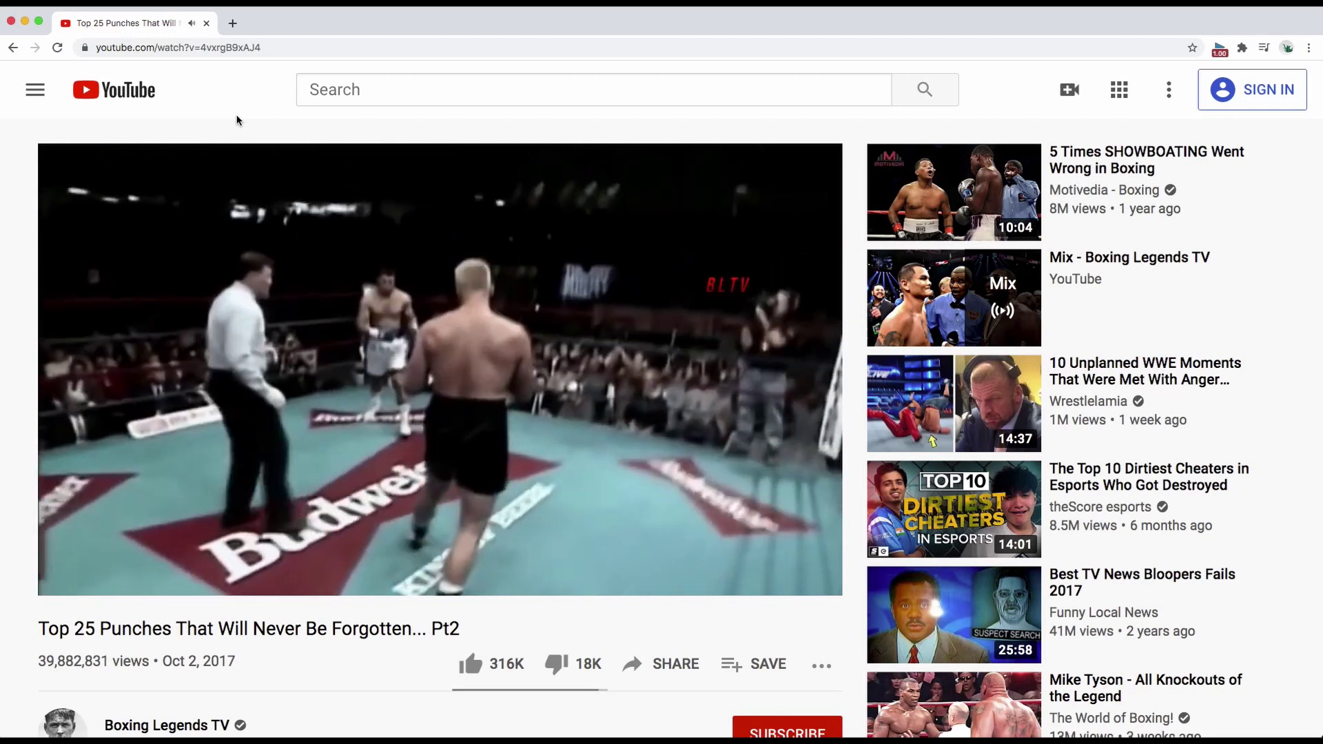
# - Set a bookmark in the Pt2 boxing video before the punch and jump back to it
pyautogui.press('q')
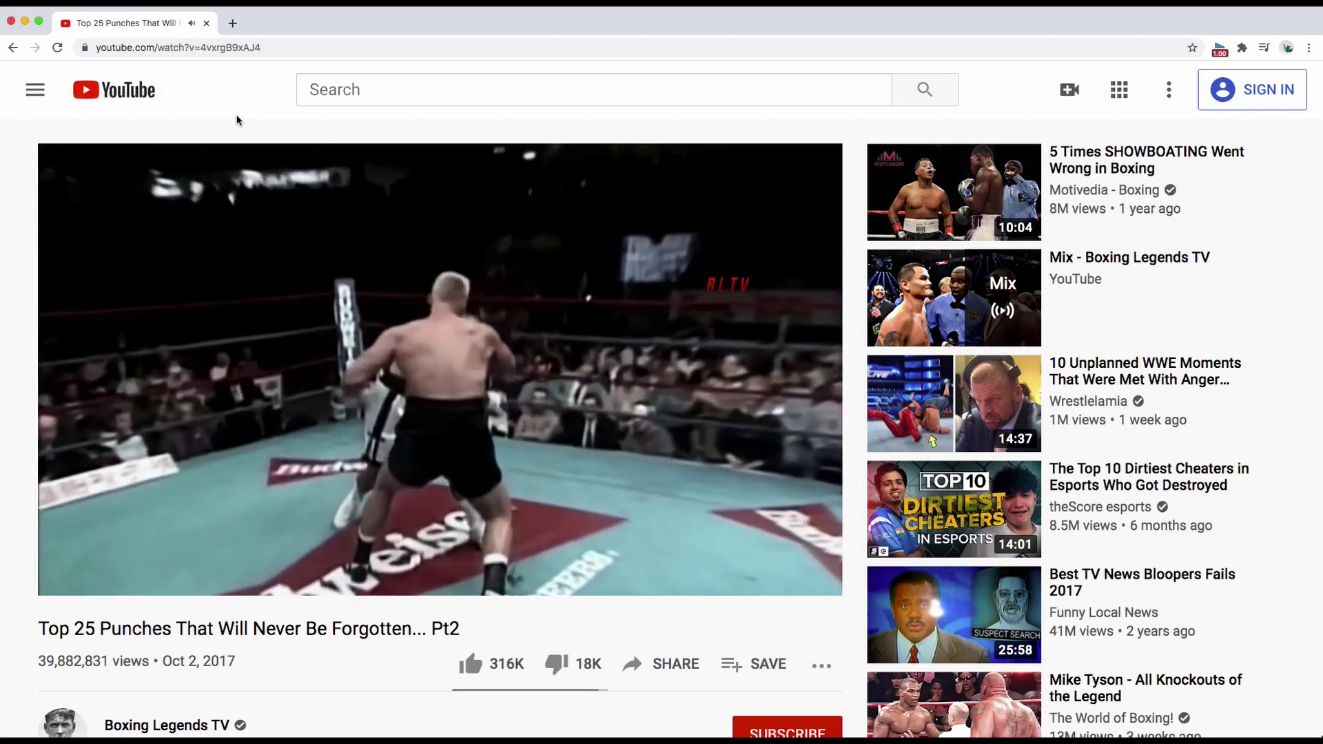
pyautogui.press('w')
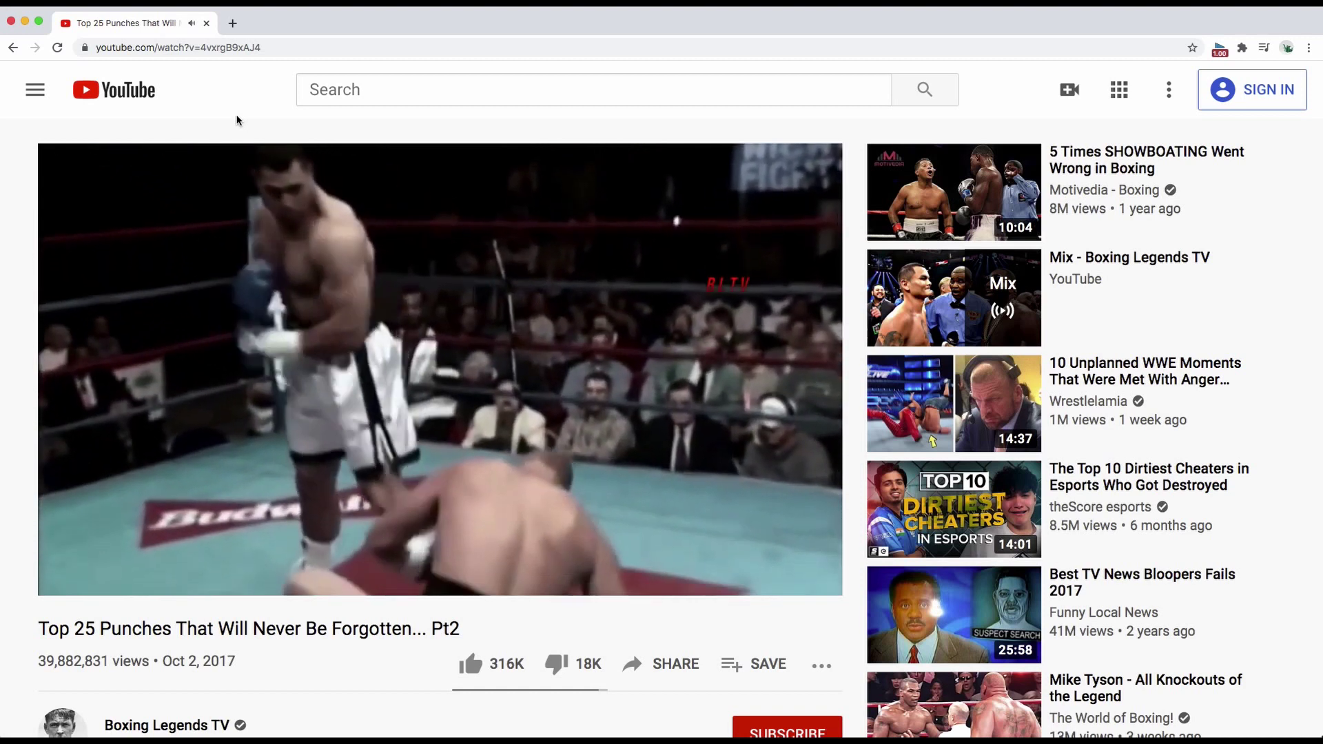
pyautogui.press('w')
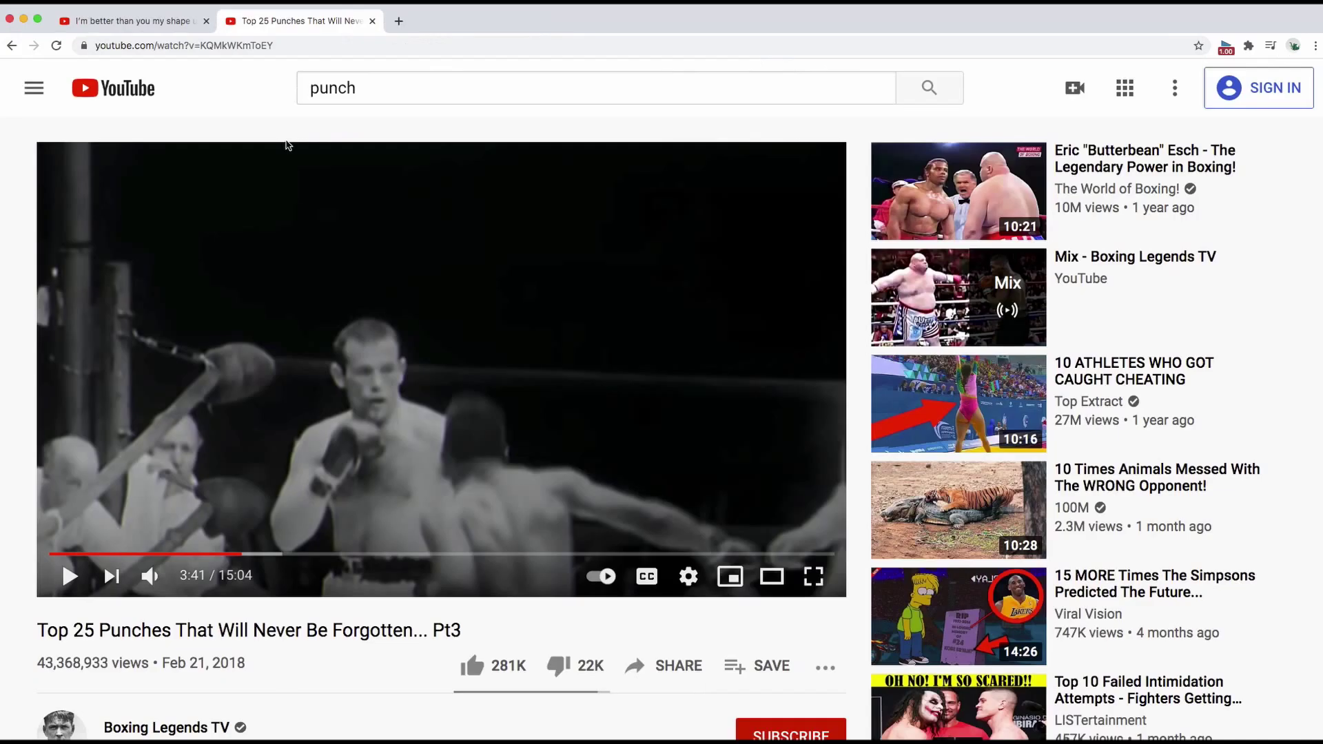
# - Set mark1 at 3:41 in the Pt3 boxing video and repeat the punch from there with the AB loop
pyautogui.press('q')
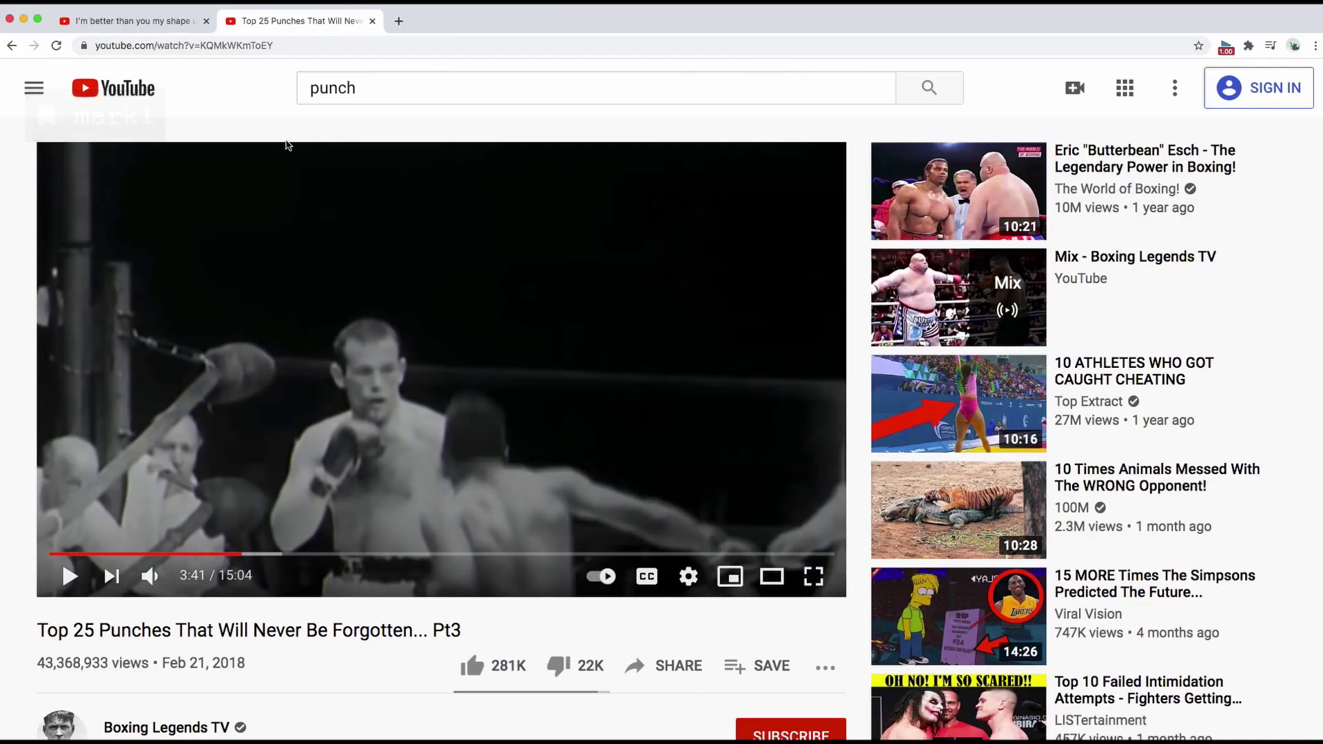
pyautogui.press('space')
pyautogui.press('space')
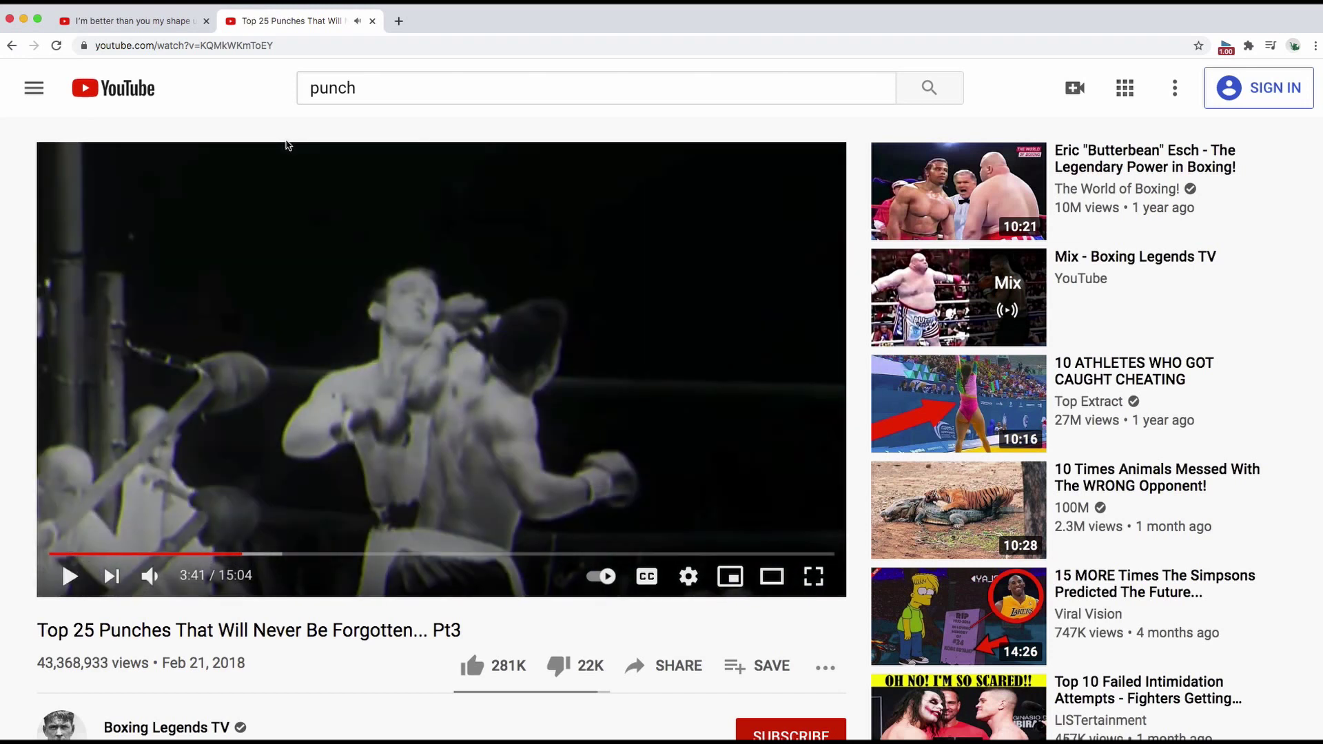
pyautogui.press('e')
pyautogui.press('space')
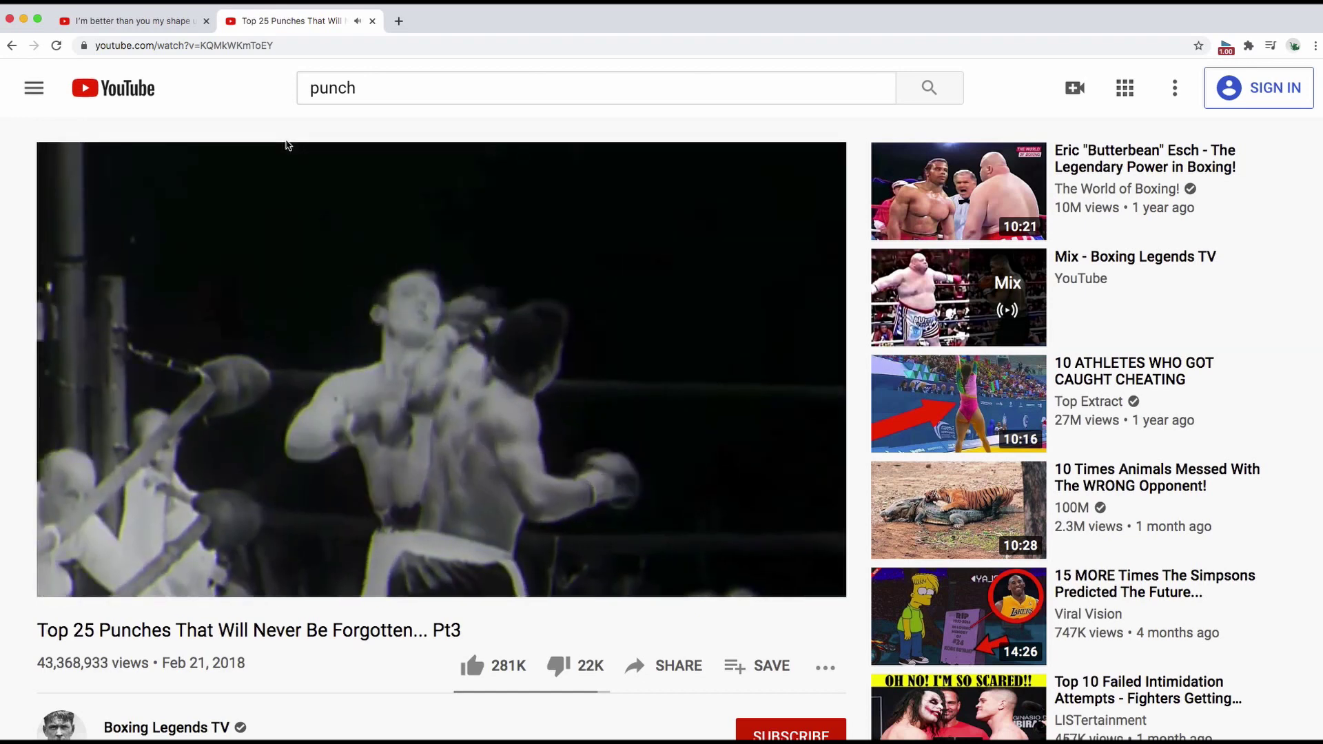
pyautogui.press('e')
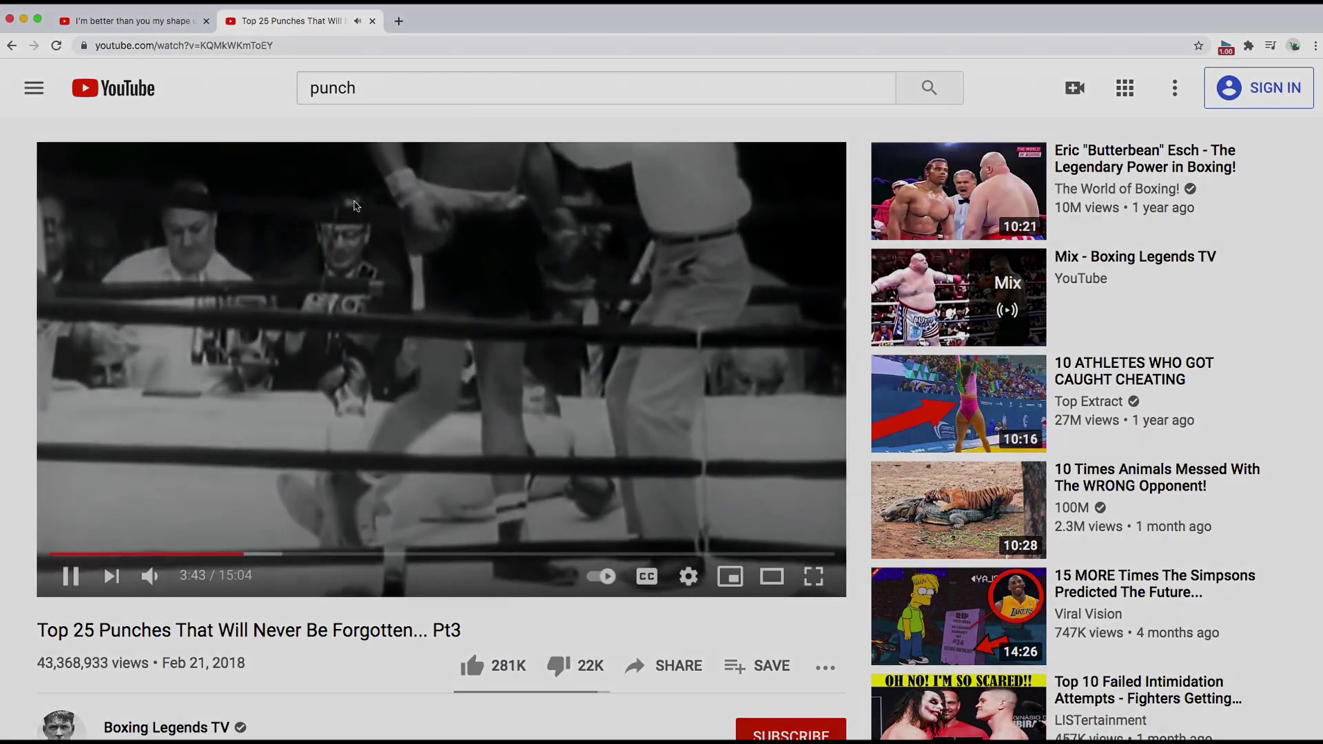
pyautogui.click(455, 330)
# - Open the list of actions available for creating a new shortcut on the extension's options page
pyautogui.moveTo(1052, 739)
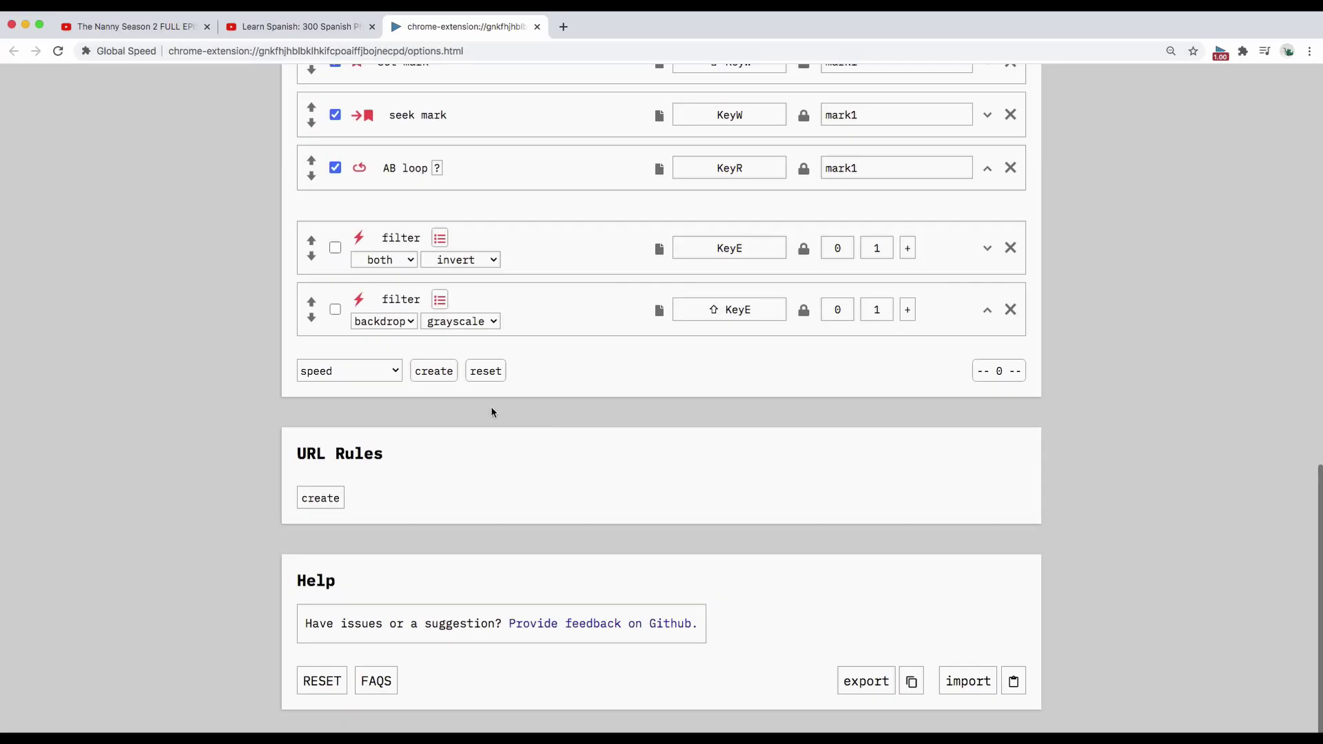
pyautogui.click(358, 378)
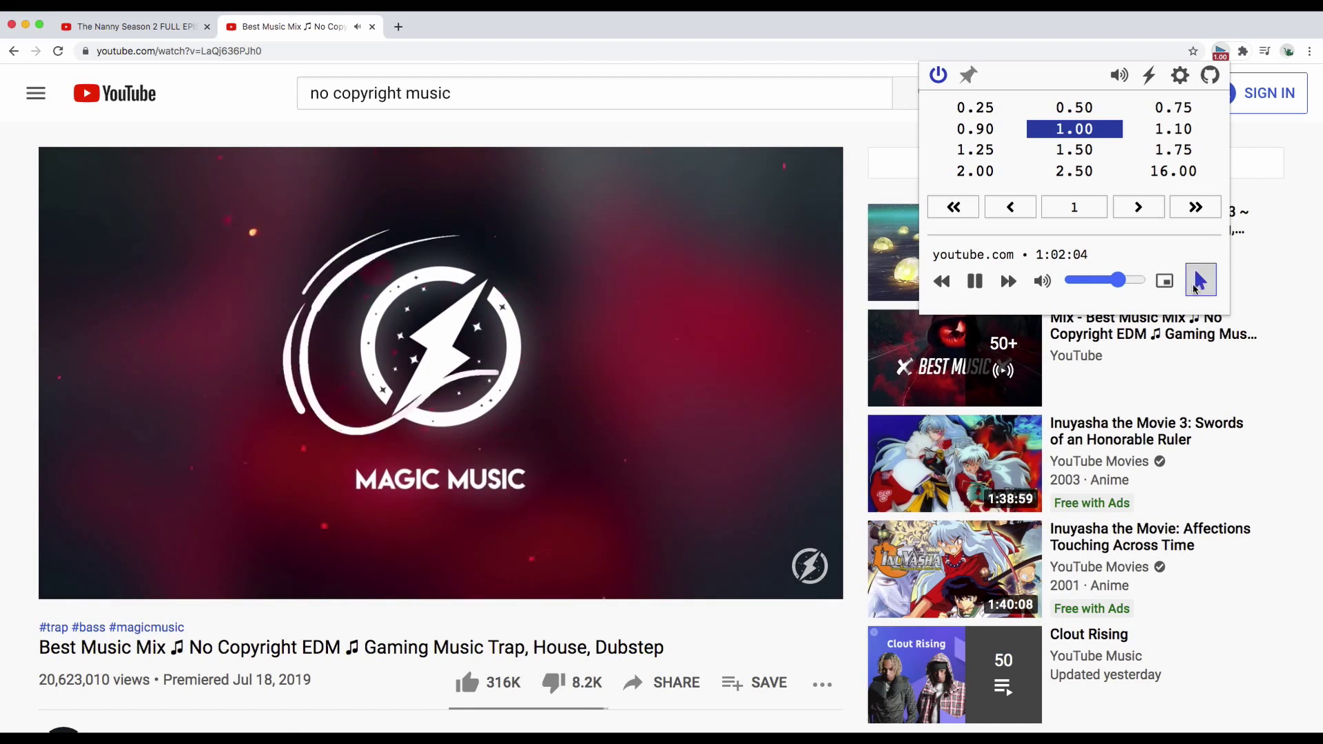
# - Load the nytimes website in a new tab while the music video keeps playing
pyautogui.click(396, 28)
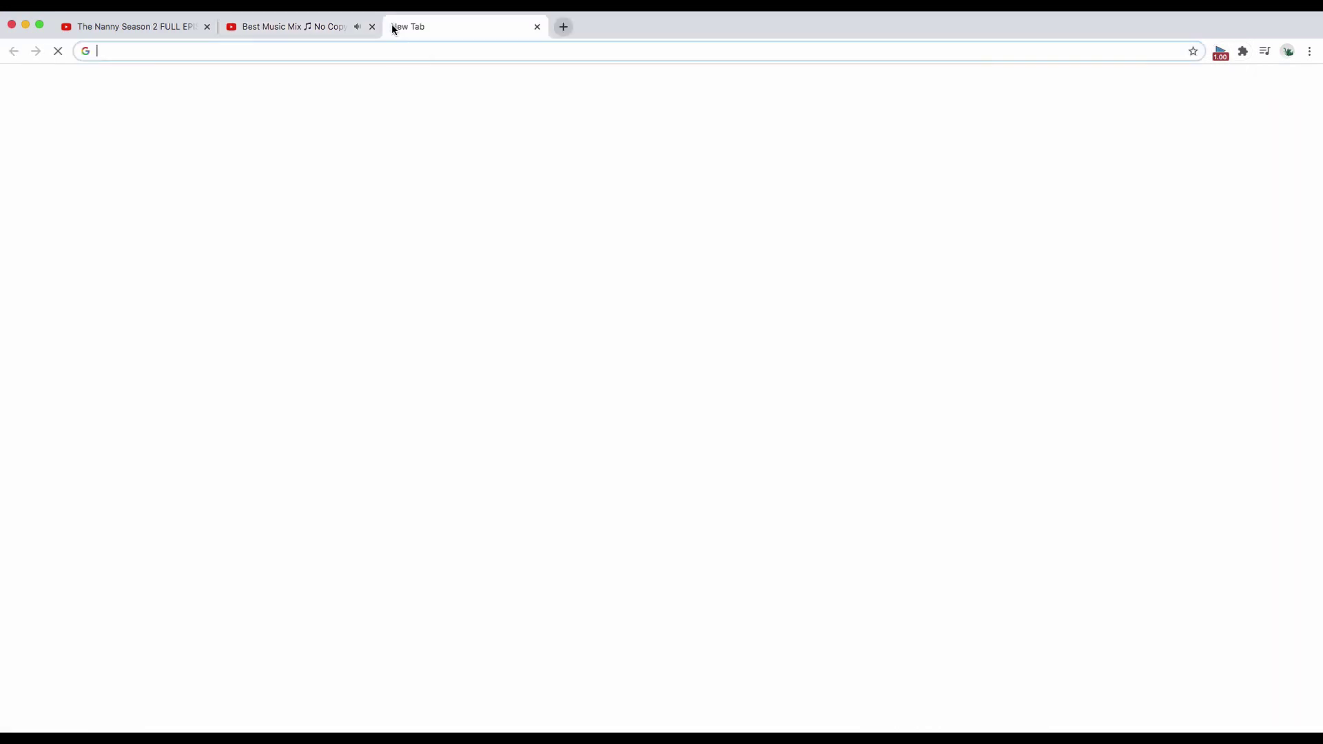
pyautogui.write('nytimes')
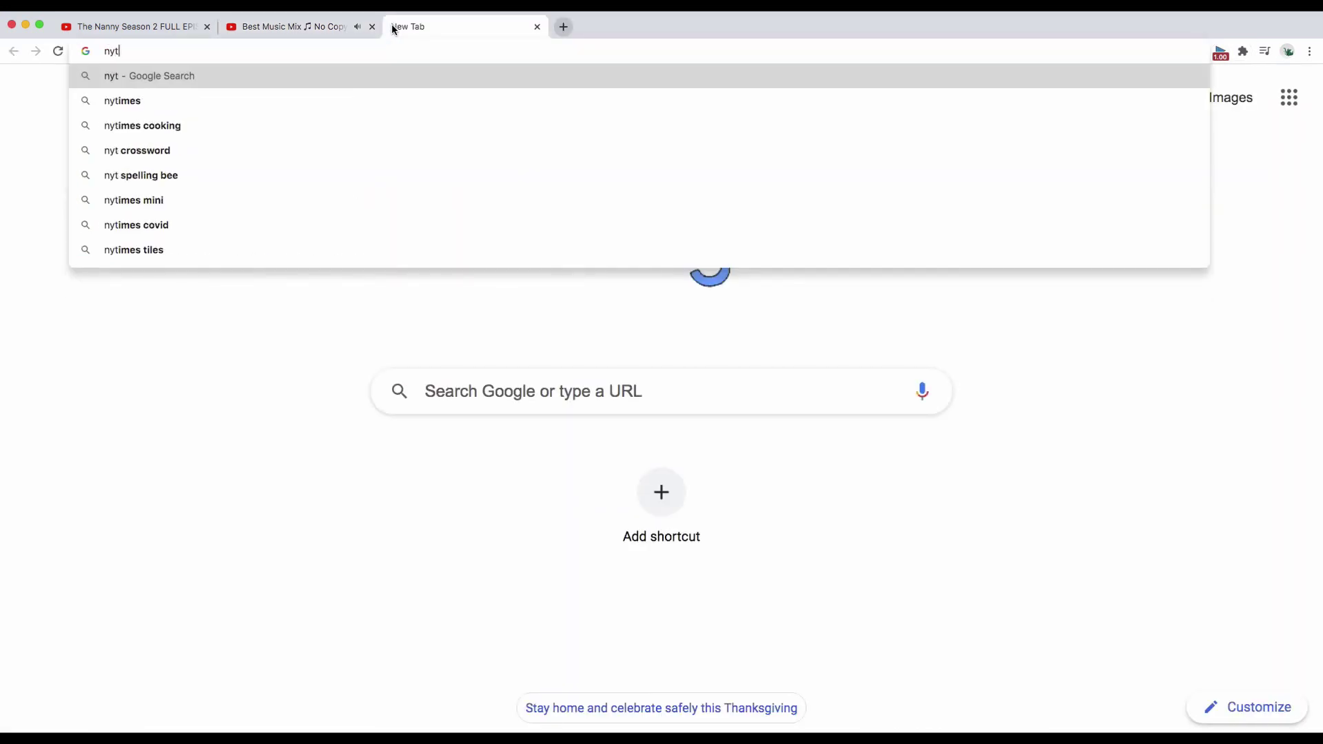
pyautogui.write('.co')
pyautogui.press('Return')
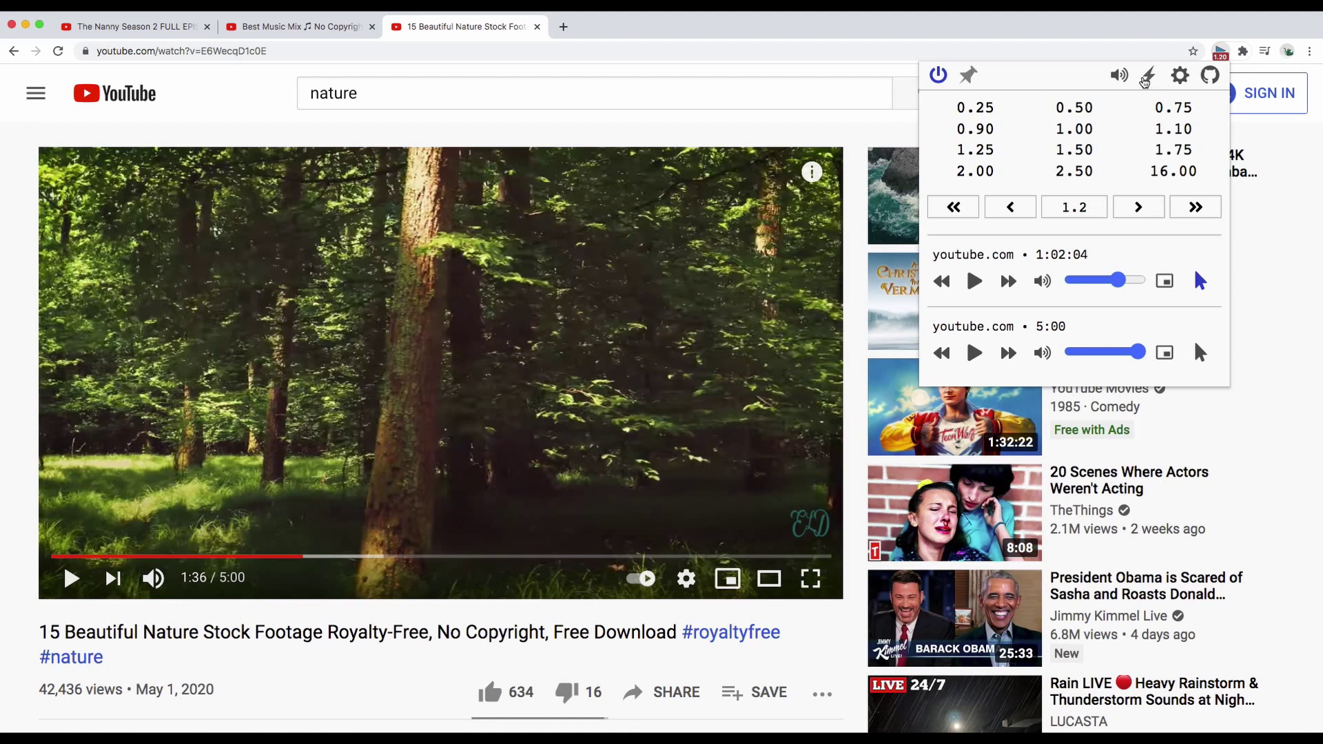
# - Raise the nature video's brightness filter to 1.4, reset it and raise it again
pyautogui.click(1147, 78)
pyautogui.scroll(-6, 1158, 207)
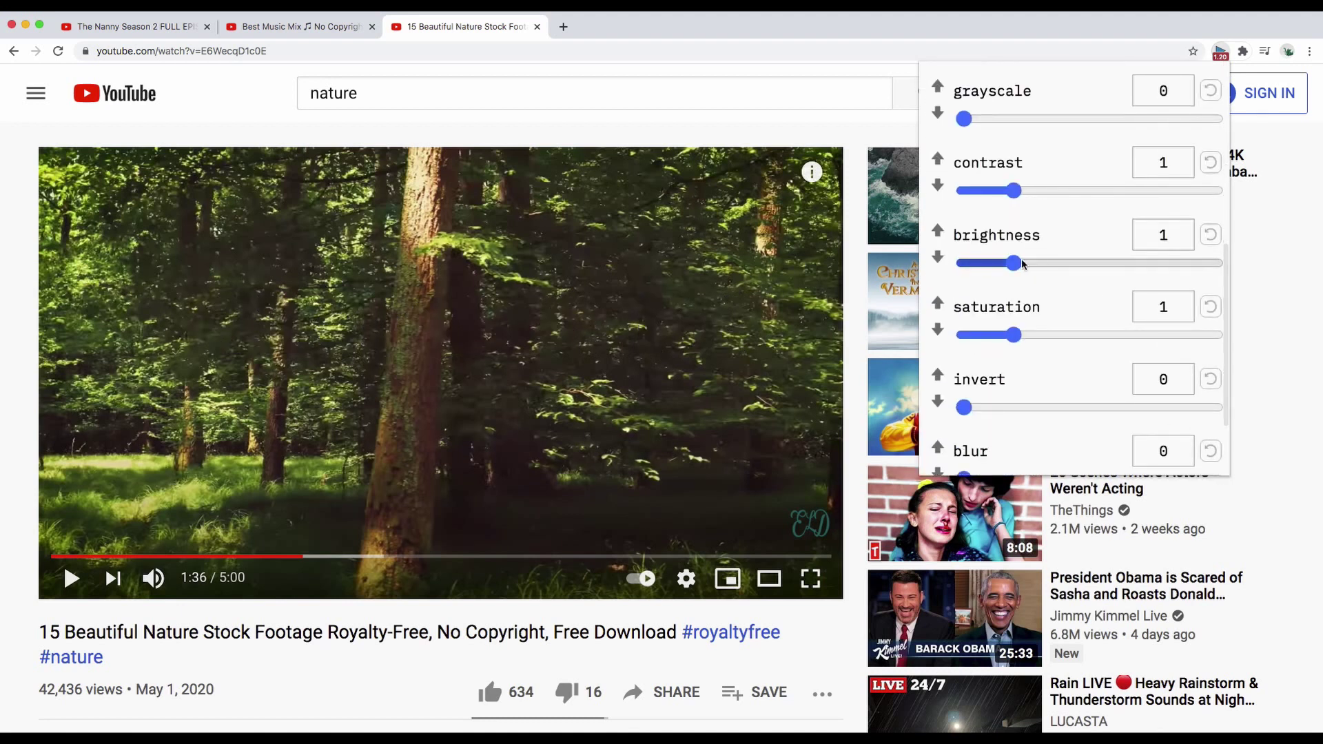
pyautogui.moveTo(1021, 260); pyautogui.dragTo(1034, 263)
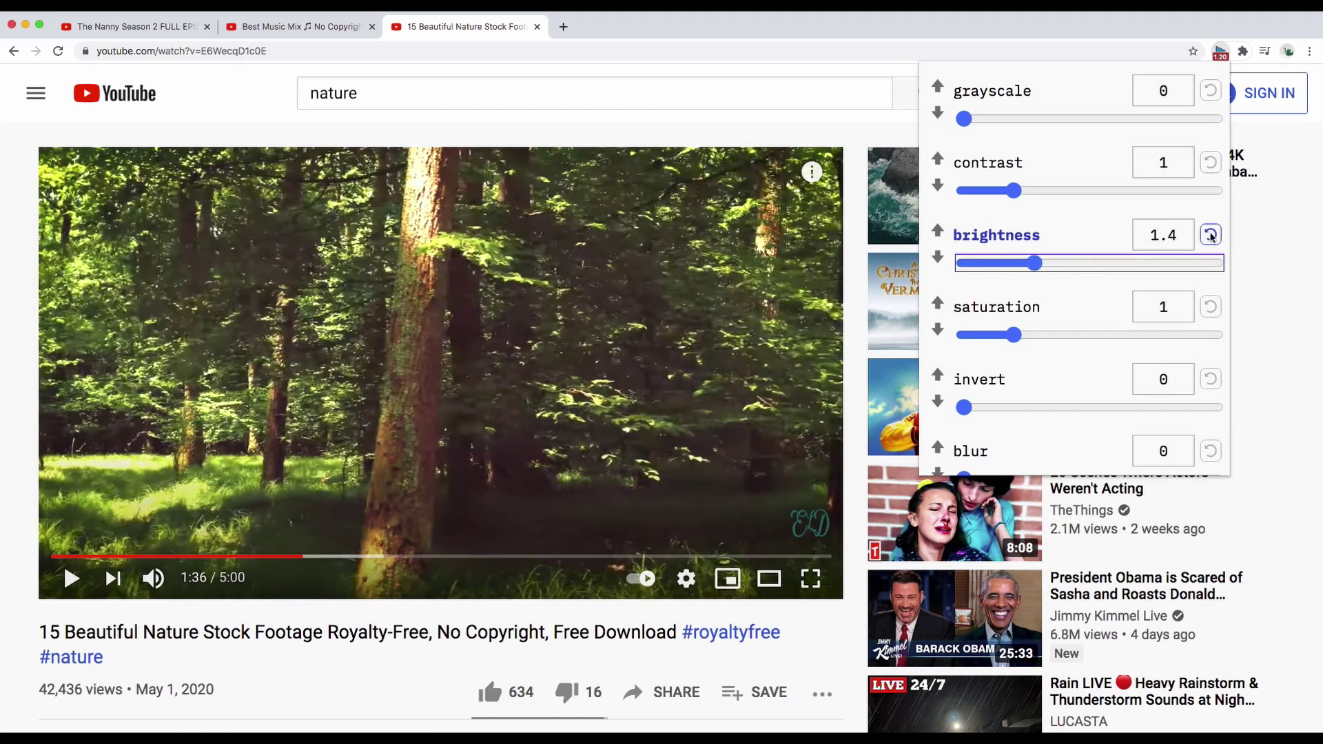
pyautogui.click(1211, 236)
pyautogui.click(1061, 265)
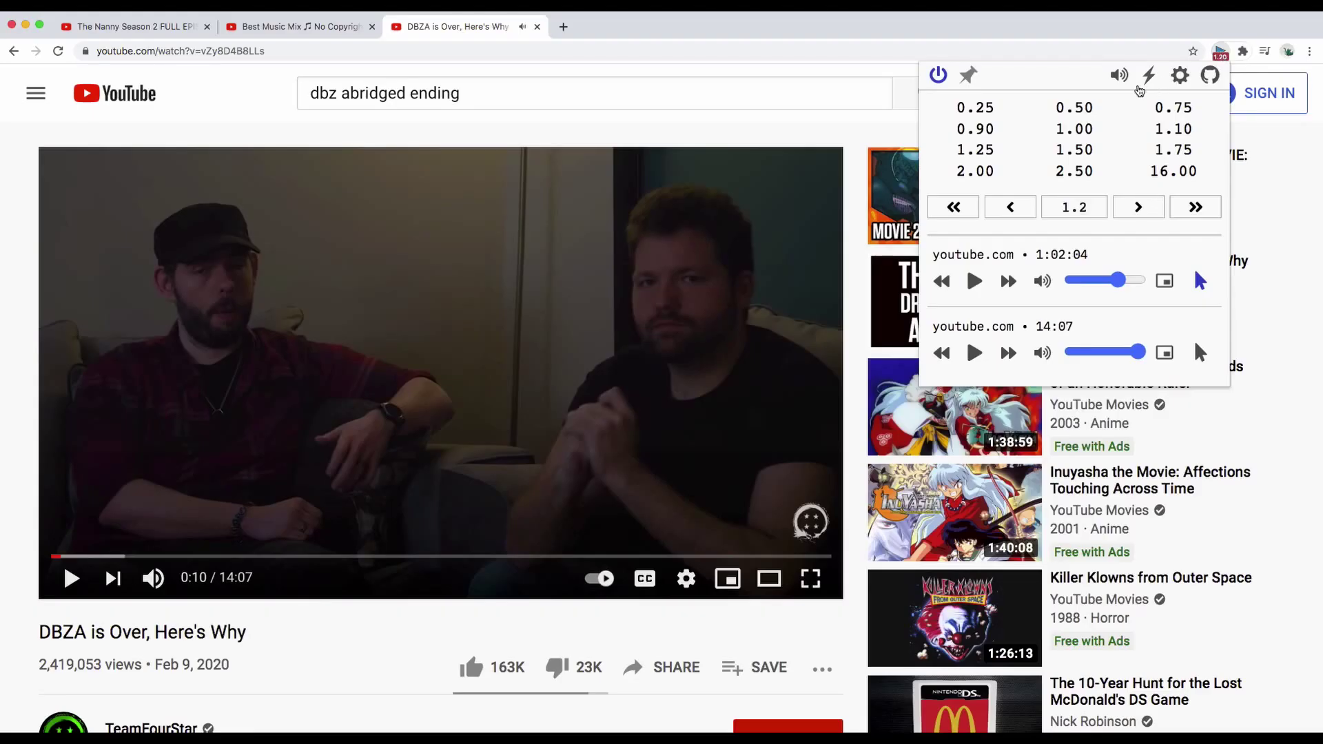
# - Raise the brightness filter of the dark DBZA video to 2.35
pyautogui.click(1148, 76)
pyautogui.scroll(-5, 1158, 255)
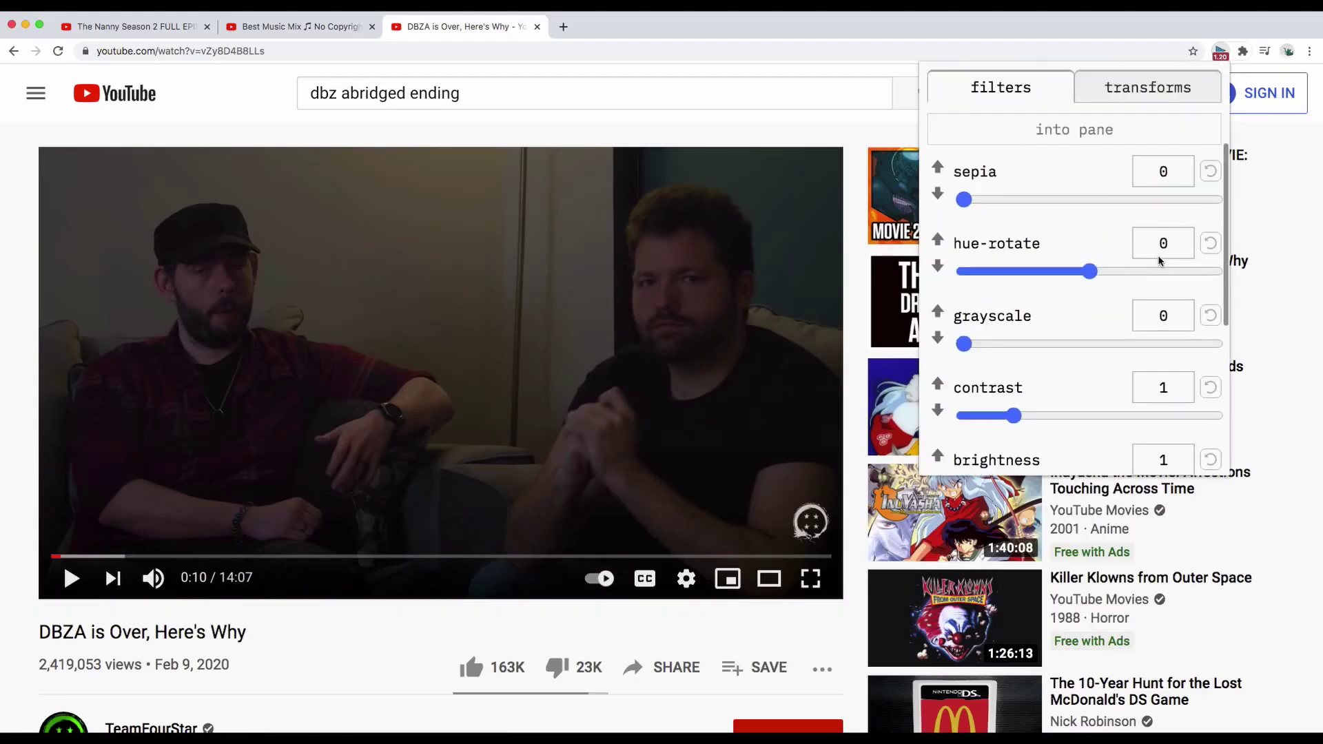
pyautogui.scroll(-3, 1158, 255)
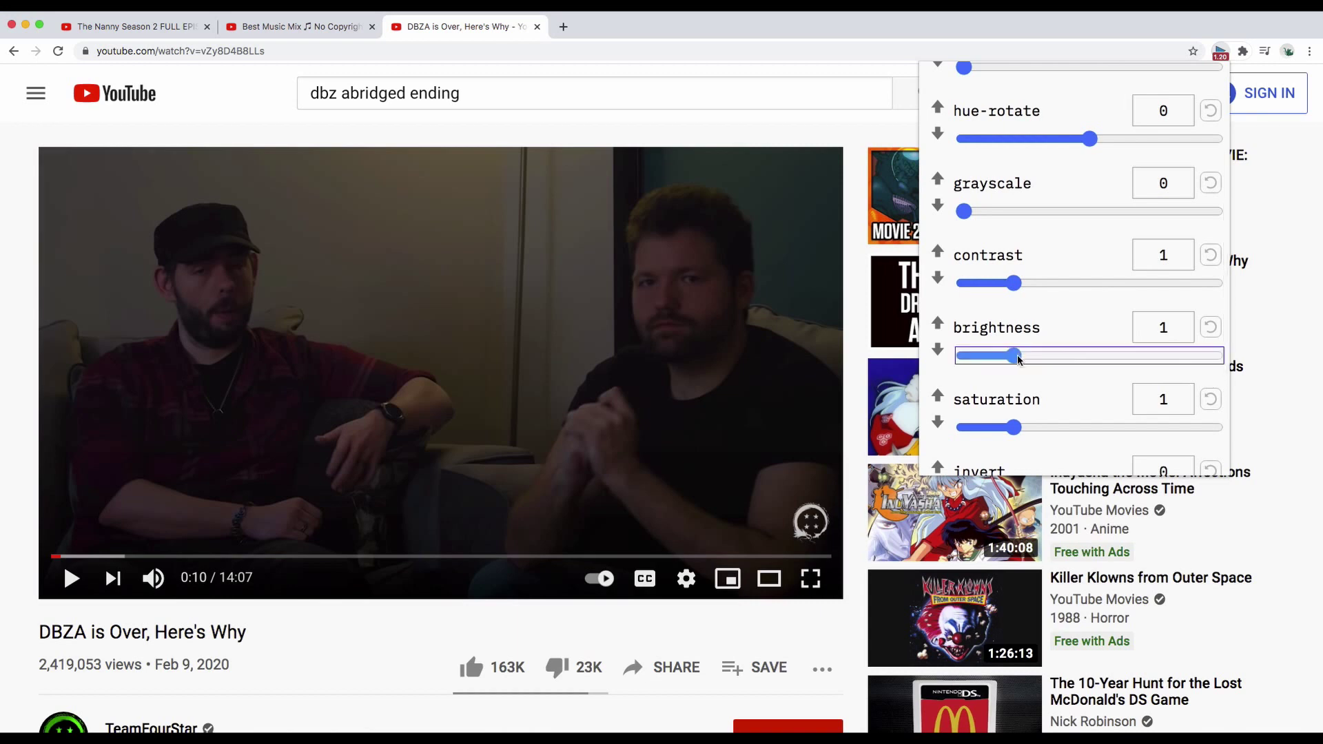
pyautogui.moveTo(1019, 358); pyautogui.dragTo(1083, 357)
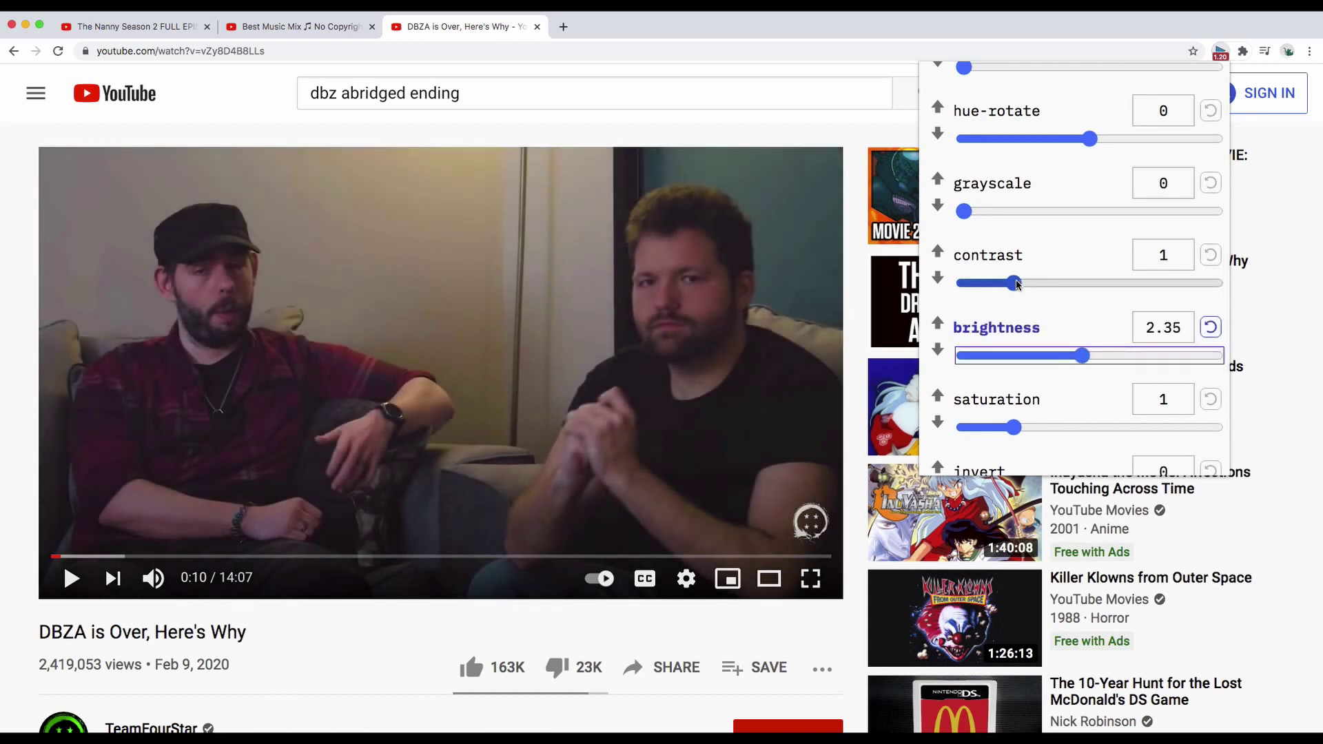
# - Set the DBZA video's contrast filter to 1.026
pyautogui.moveTo(1017, 284); pyautogui.dragTo(1027, 285)
pyautogui.click(1210, 257)
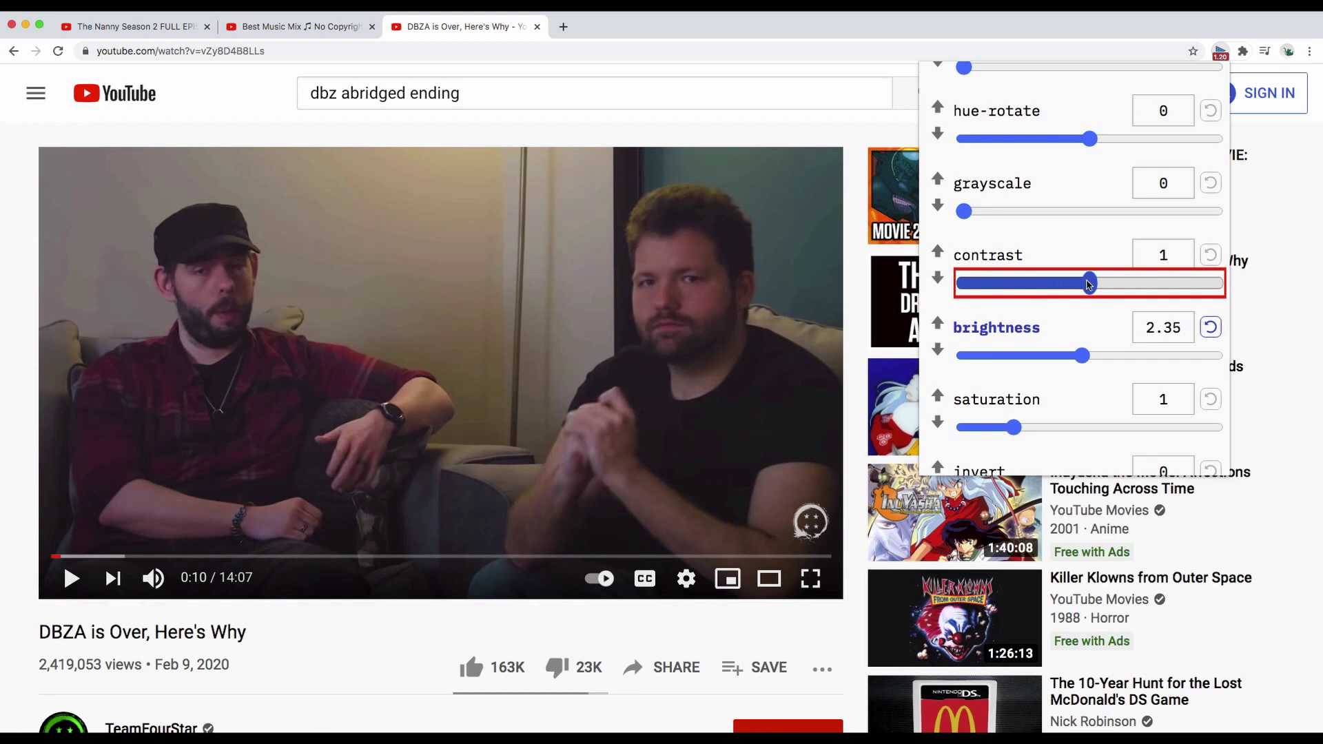
pyautogui.moveTo(1089, 284)
pyautogui.mouseDown()
pyautogui.moveTo(1107, 283)
pyautogui.moveTo(1077, 283)
pyautogui.moveTo(1103, 283)
pyautogui.mouseUp()
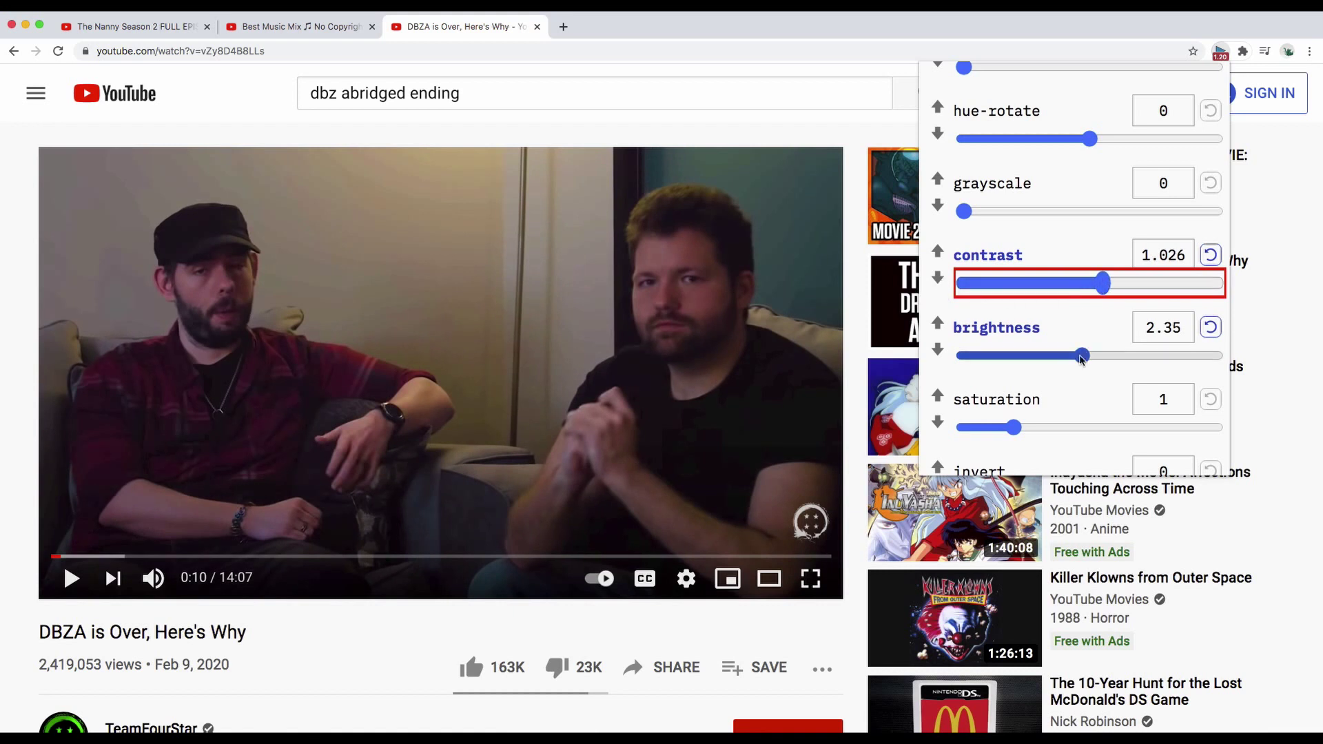
# - Set the DBZA video's brightness filter to 3.3 and its saturation filter to 0.8
pyautogui.moveTo(1080, 359); pyautogui.dragTo(1134, 360)
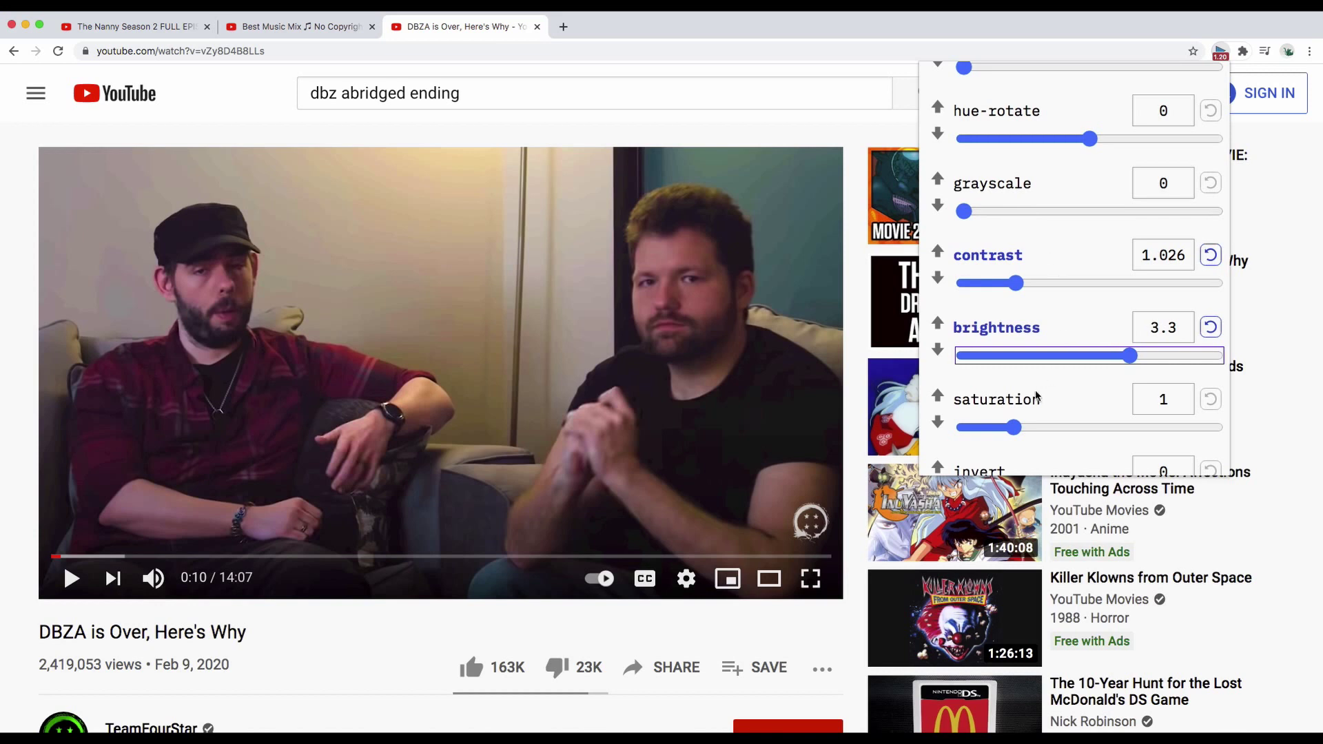
pyautogui.moveTo(1013, 429); pyautogui.dragTo(1005, 429)
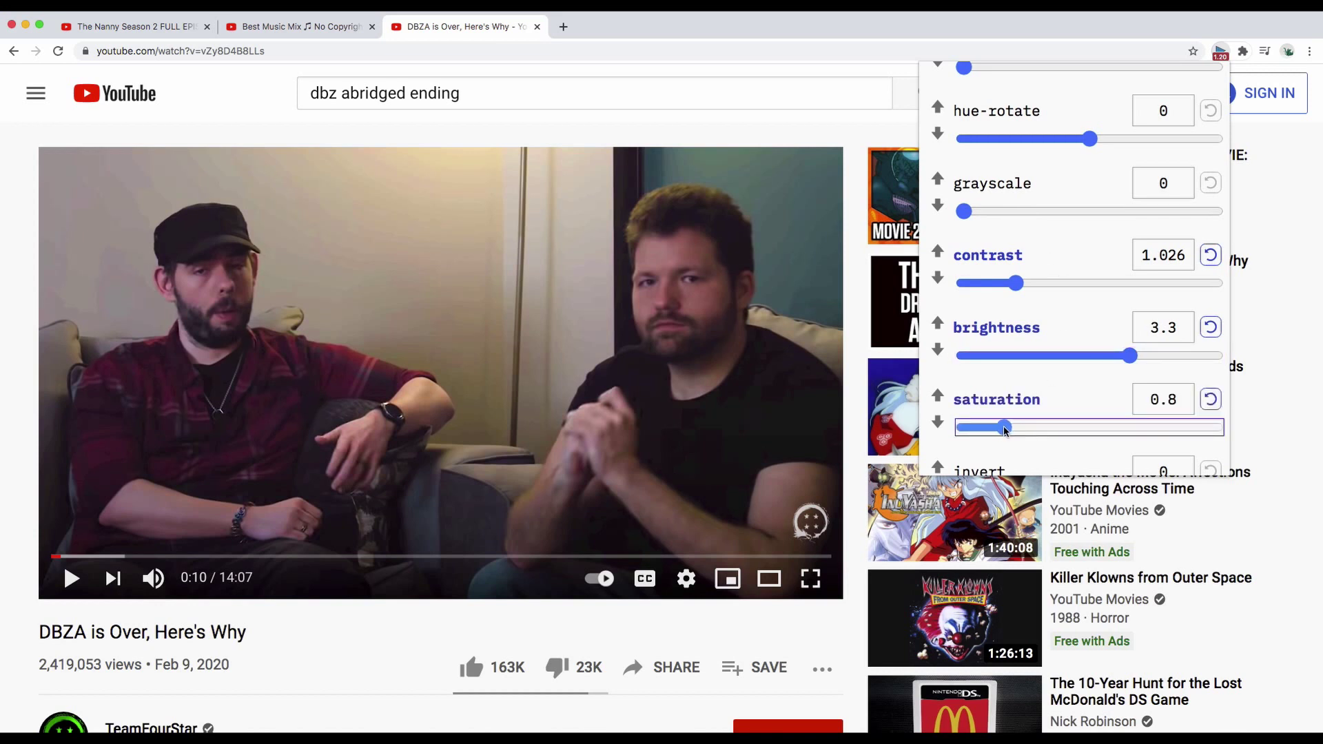
pyautogui.click(652, 395)
pyautogui.click(530, 361)
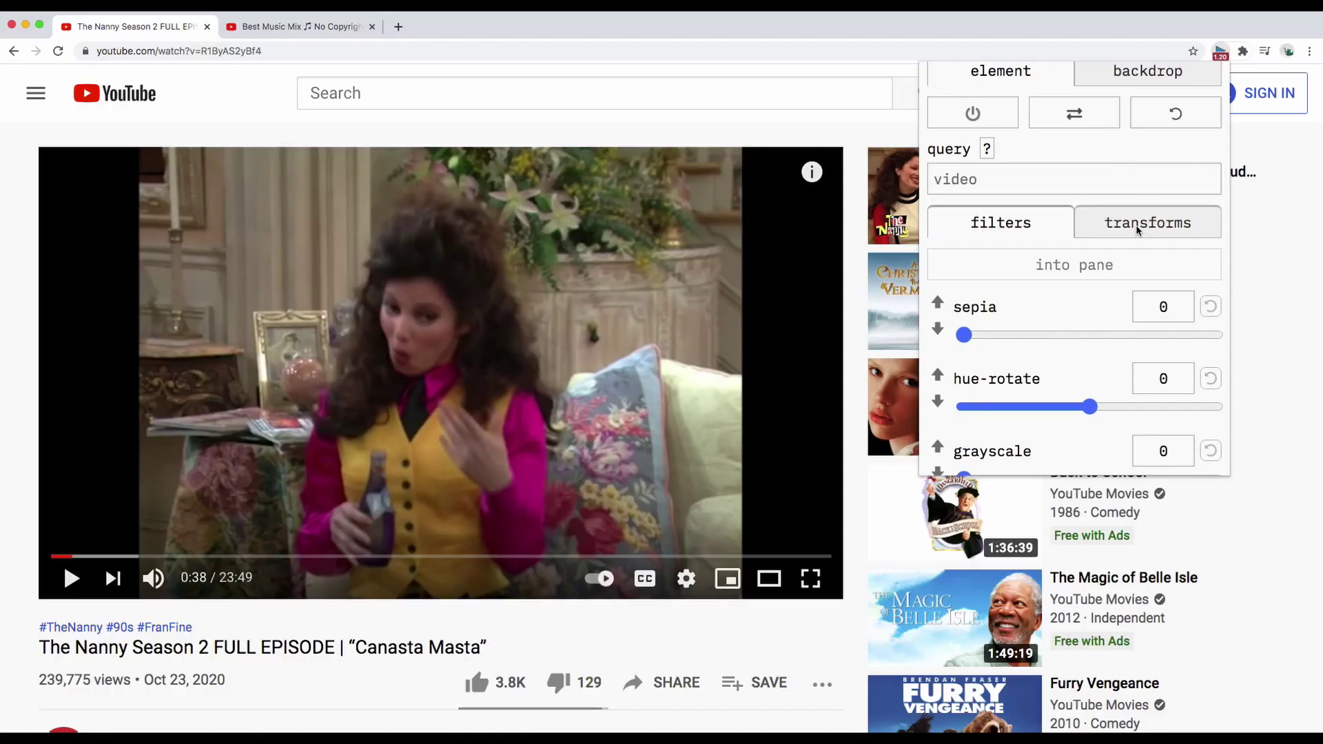
# - Flip the Nanny video horizontally with a scaleX transform of -1 and vertically with scaleY, resetting each one
pyautogui.click(1136, 228)
pyautogui.scroll(-2, 1130, 281)
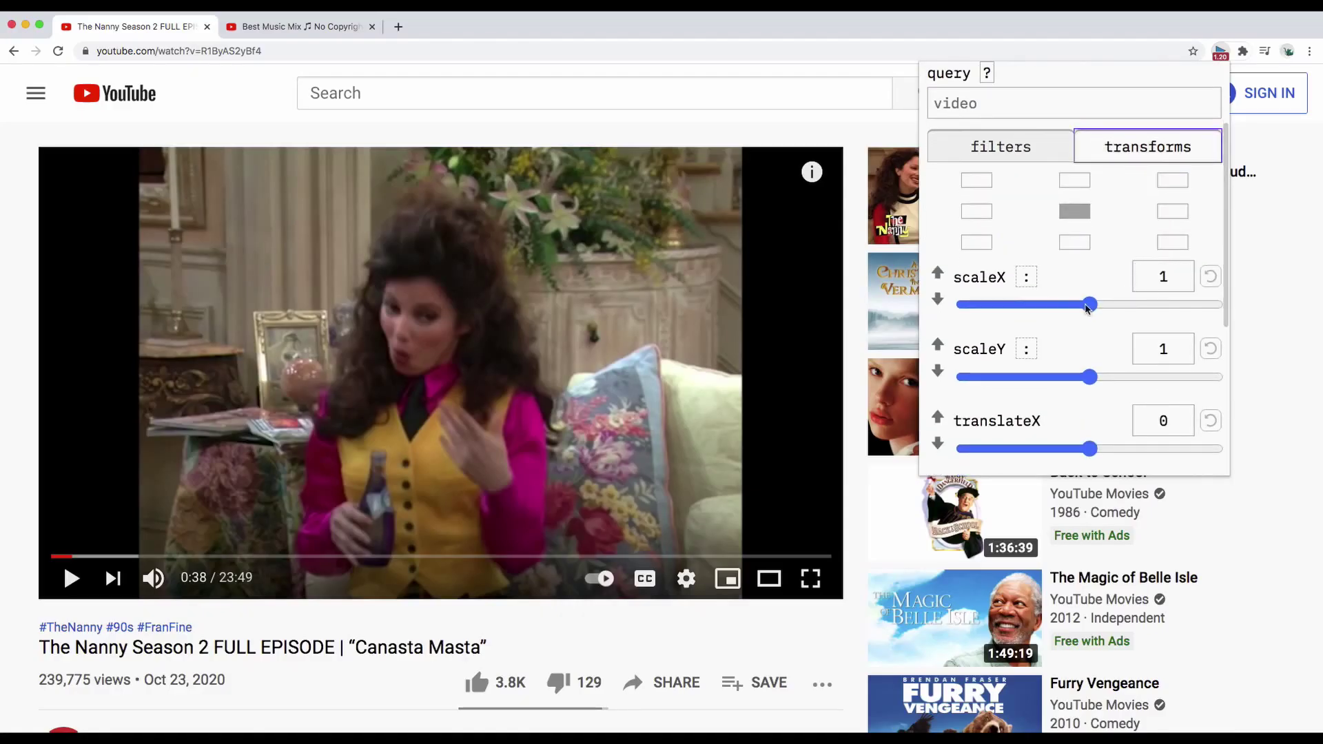
pyautogui.moveTo(1087, 308); pyautogui.dragTo(882, 309)
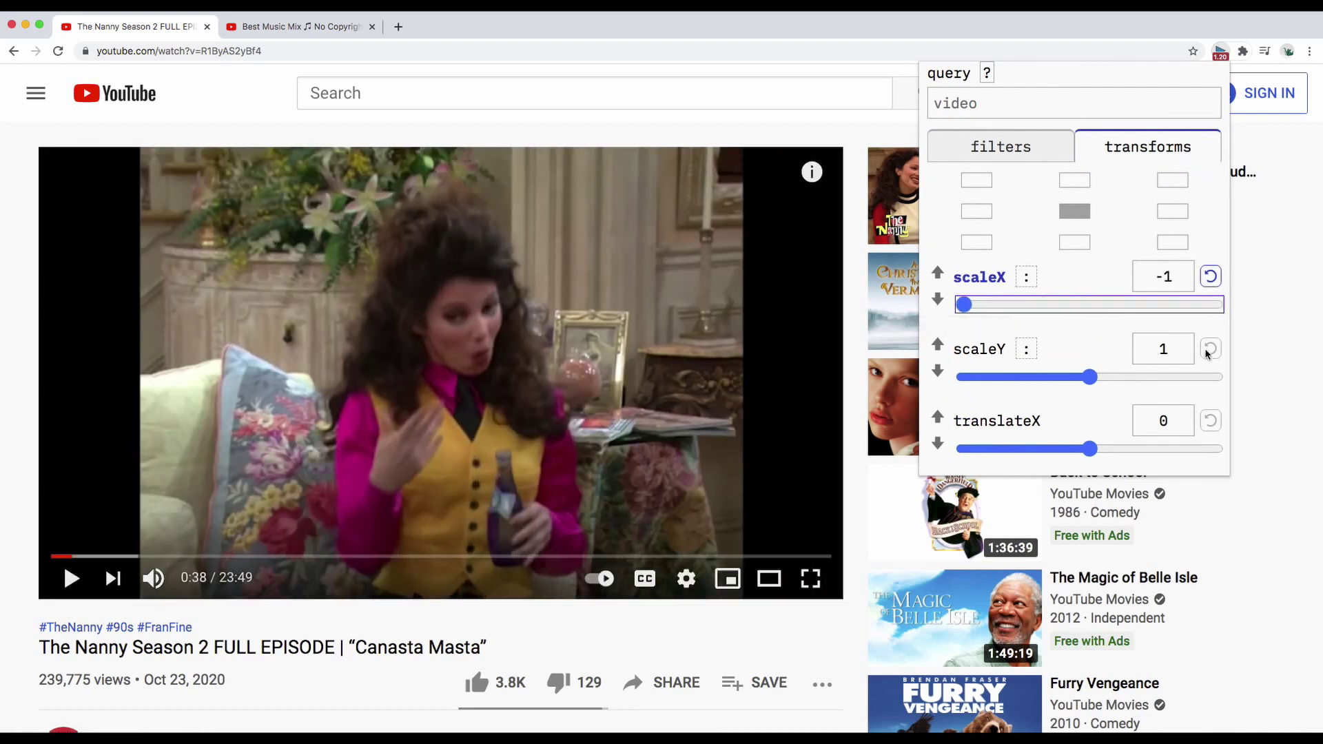
pyautogui.click(1211, 277)
pyautogui.moveTo(1090, 377); pyautogui.dragTo(896, 372)
pyautogui.click(1211, 349)
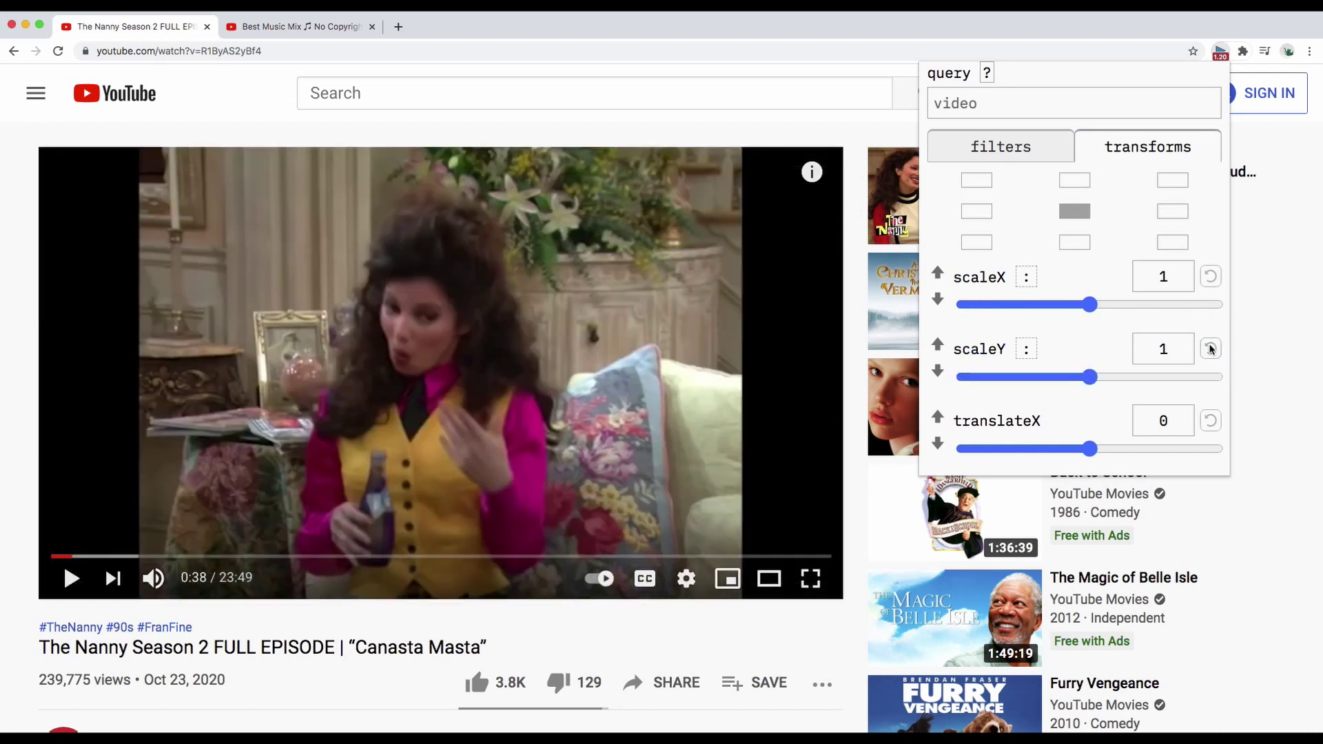
# - Tilt the Nanny video slightly with a small positive rotateZ transform
pyautogui.scroll(-5, 1103, 362)
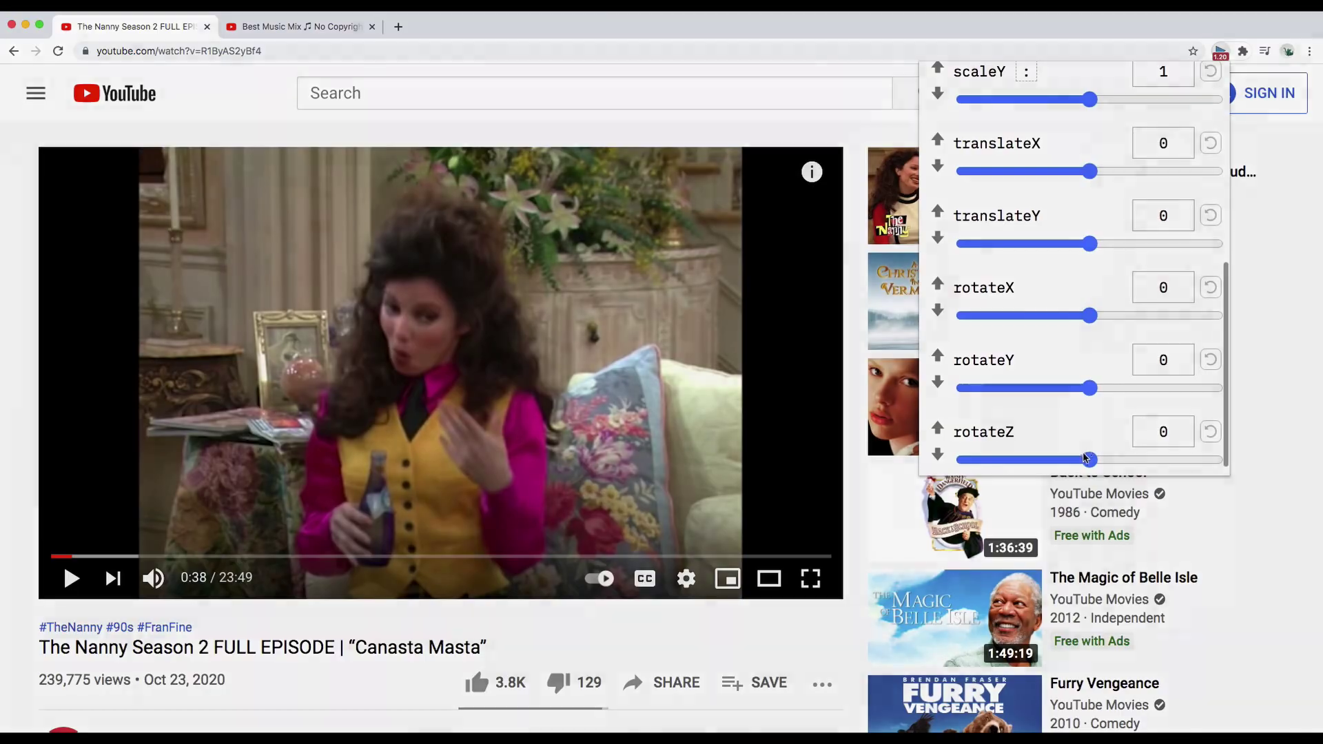
pyautogui.moveTo(1090, 460); pyautogui.dragTo(1100, 460)
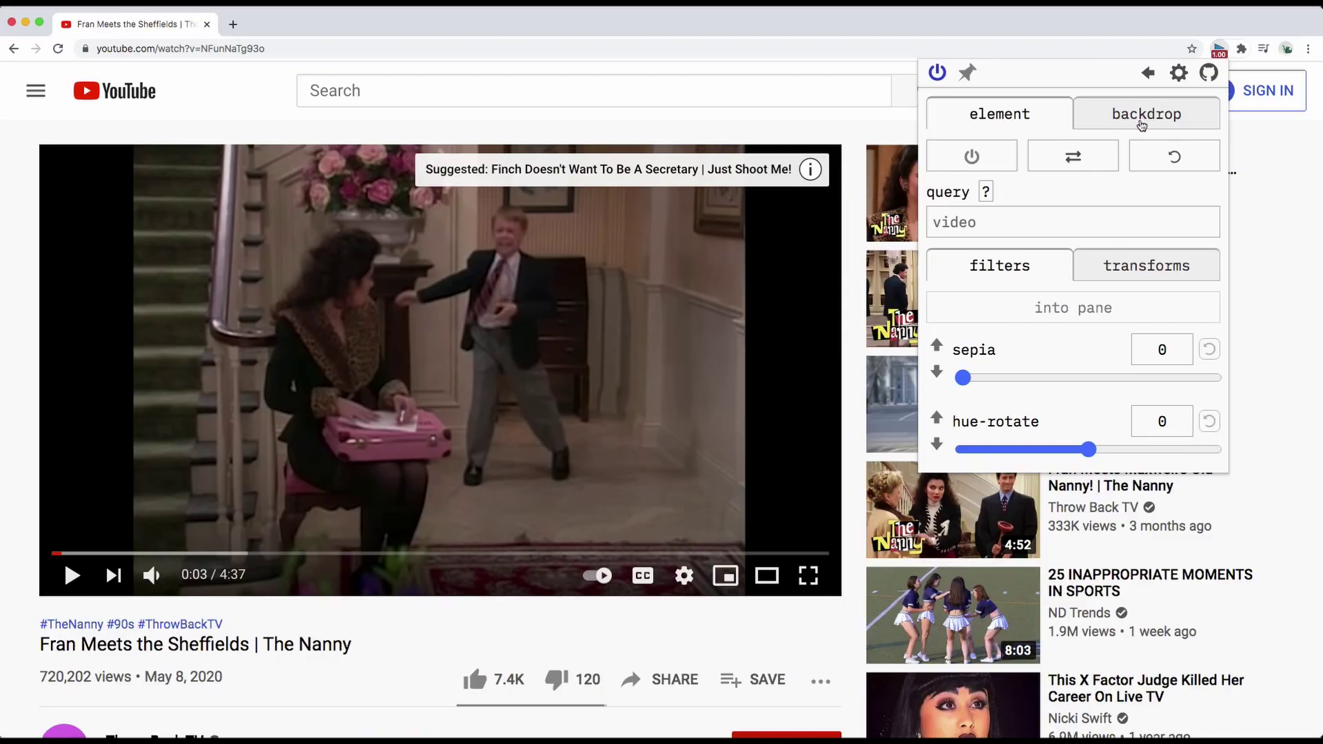
# - Apply a grayscale filter of 1 to the backdrop of the Fran Meets the Sheffields page and reset it
pyautogui.click(1141, 122)
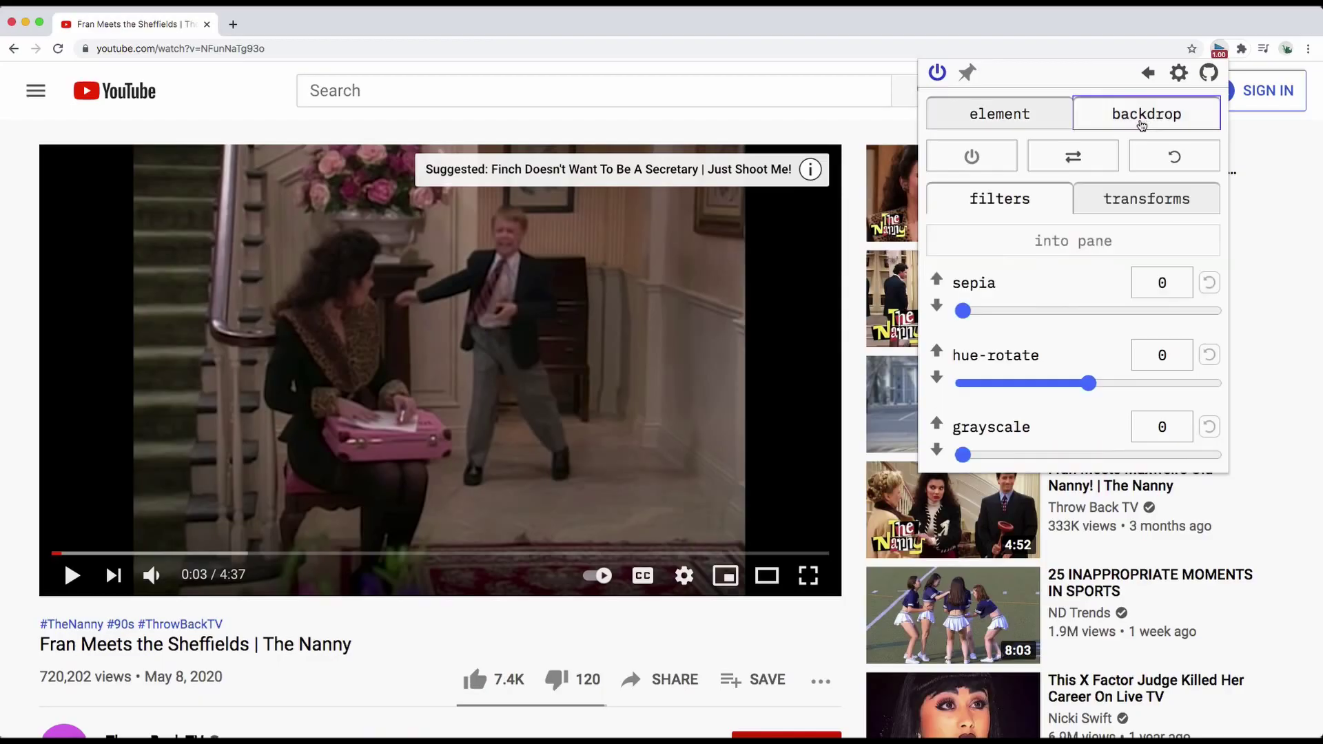
pyautogui.scroll(-4, 1034, 310)
pyautogui.moveTo(969, 348); pyautogui.dragTo(1005, 345)
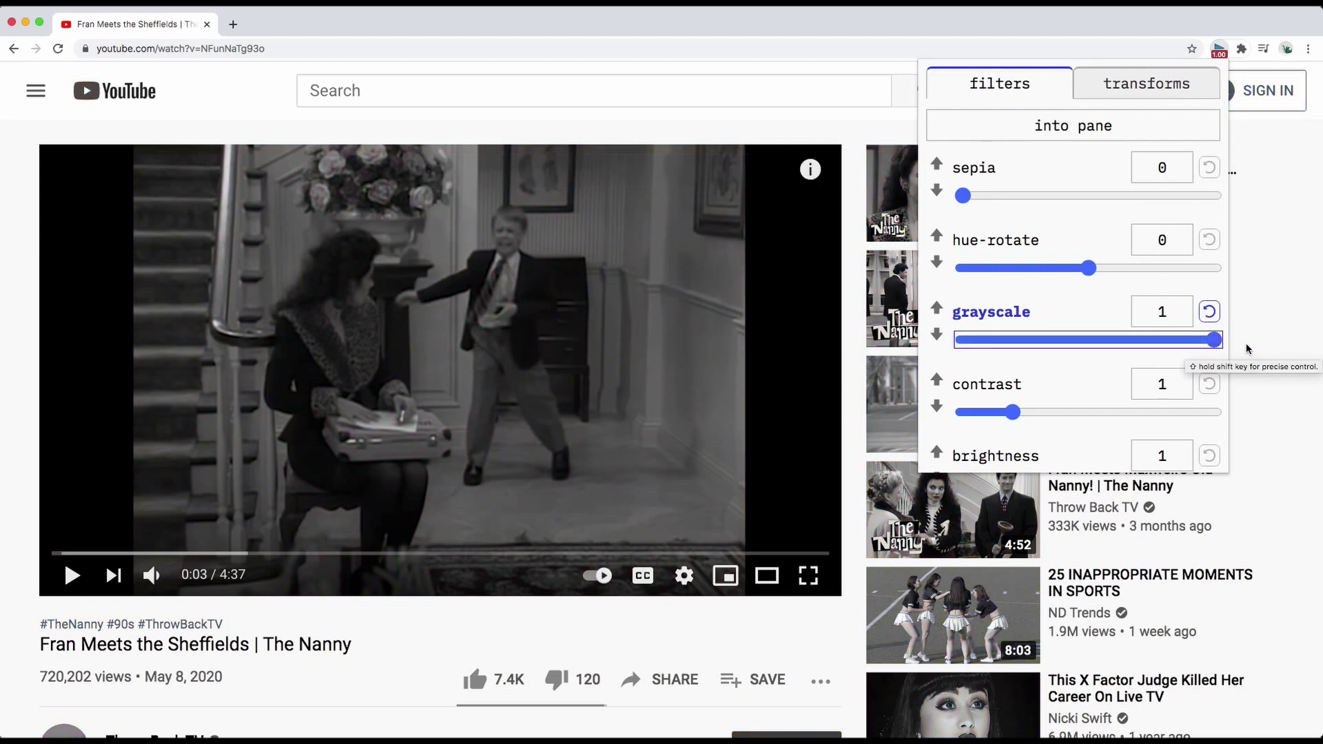
pyautogui.click(1211, 312)
pyautogui.scroll(3, 1163, 164)
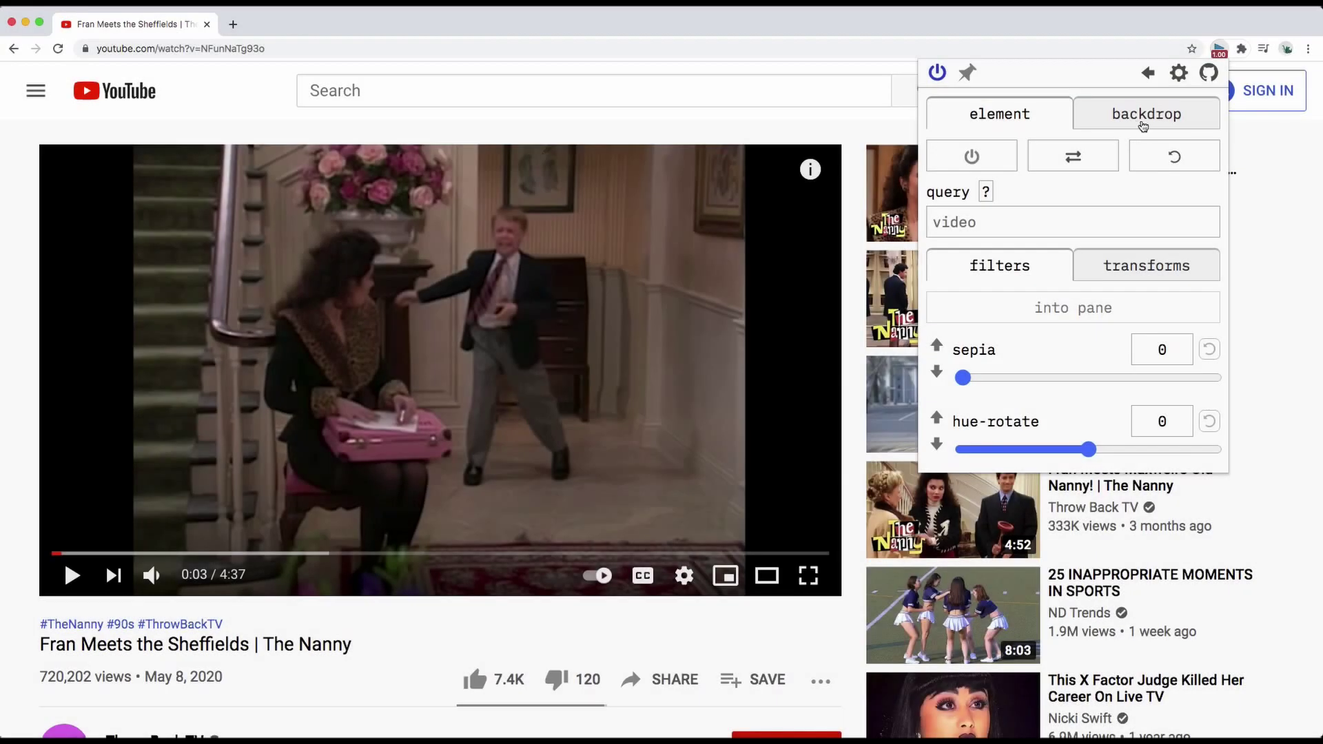
# - Raise the backdrop's invert filter to its maximum to turn the whole YouTube page dark
pyautogui.scroll(-5, 1108, 301)
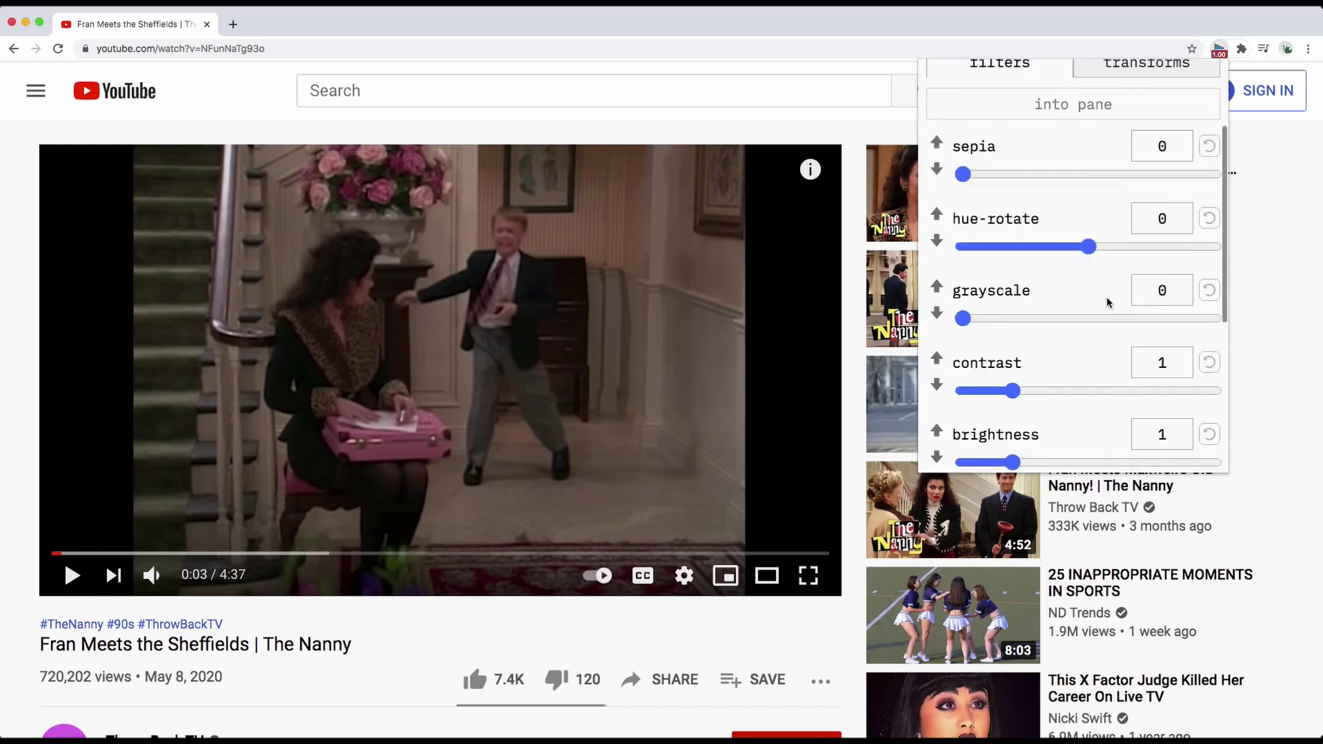
pyautogui.scroll(-4, 1107, 301)
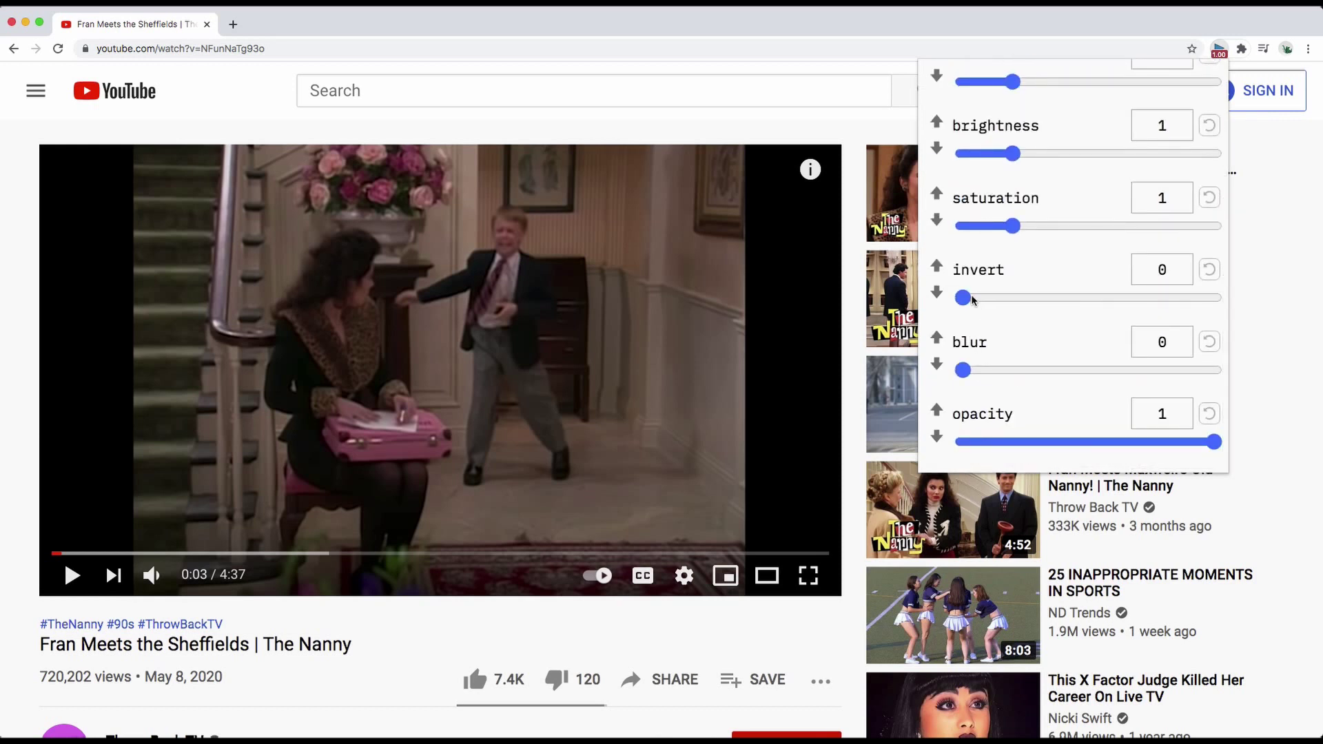
pyautogui.moveTo(973, 299); pyautogui.dragTo(1277, 300)
pyautogui.scroll(9, 1119, 294)
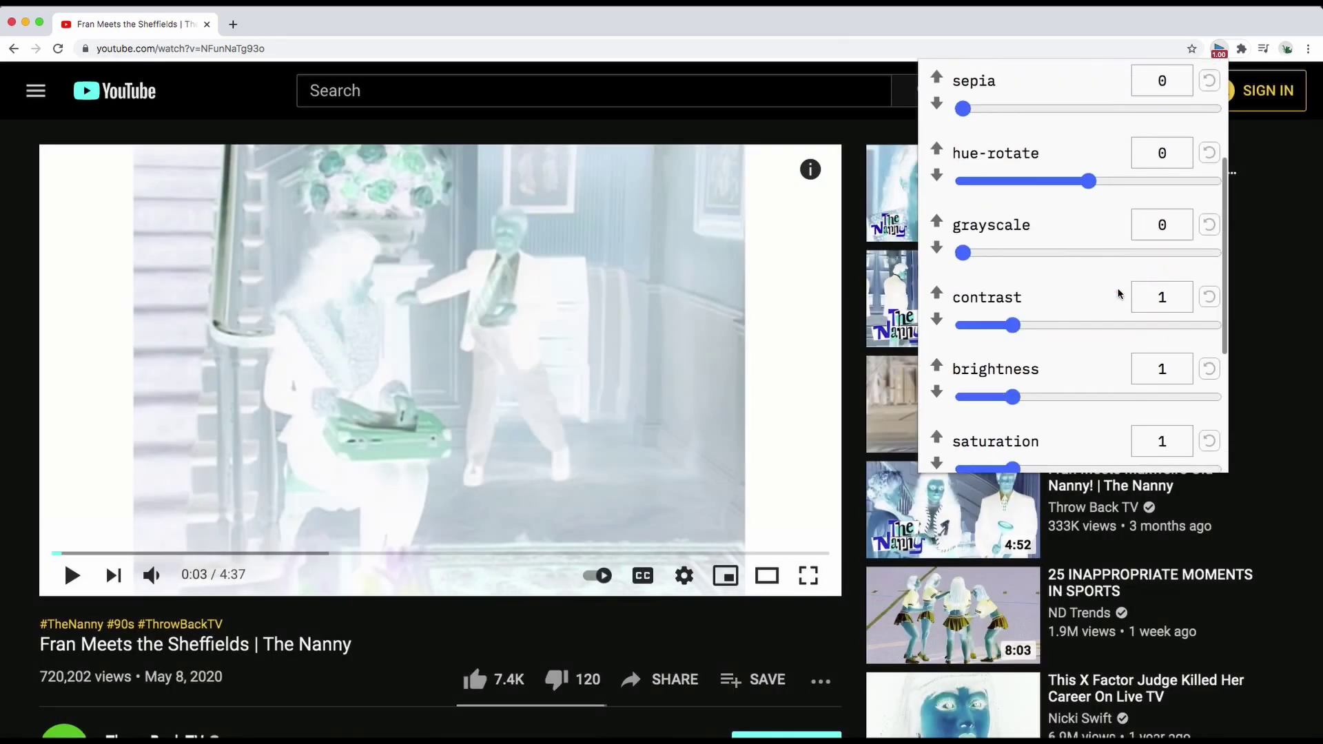
# - Set the video element's own invert filter to 1 to restore its natural colours on the inverted page
pyautogui.click(1021, 117)
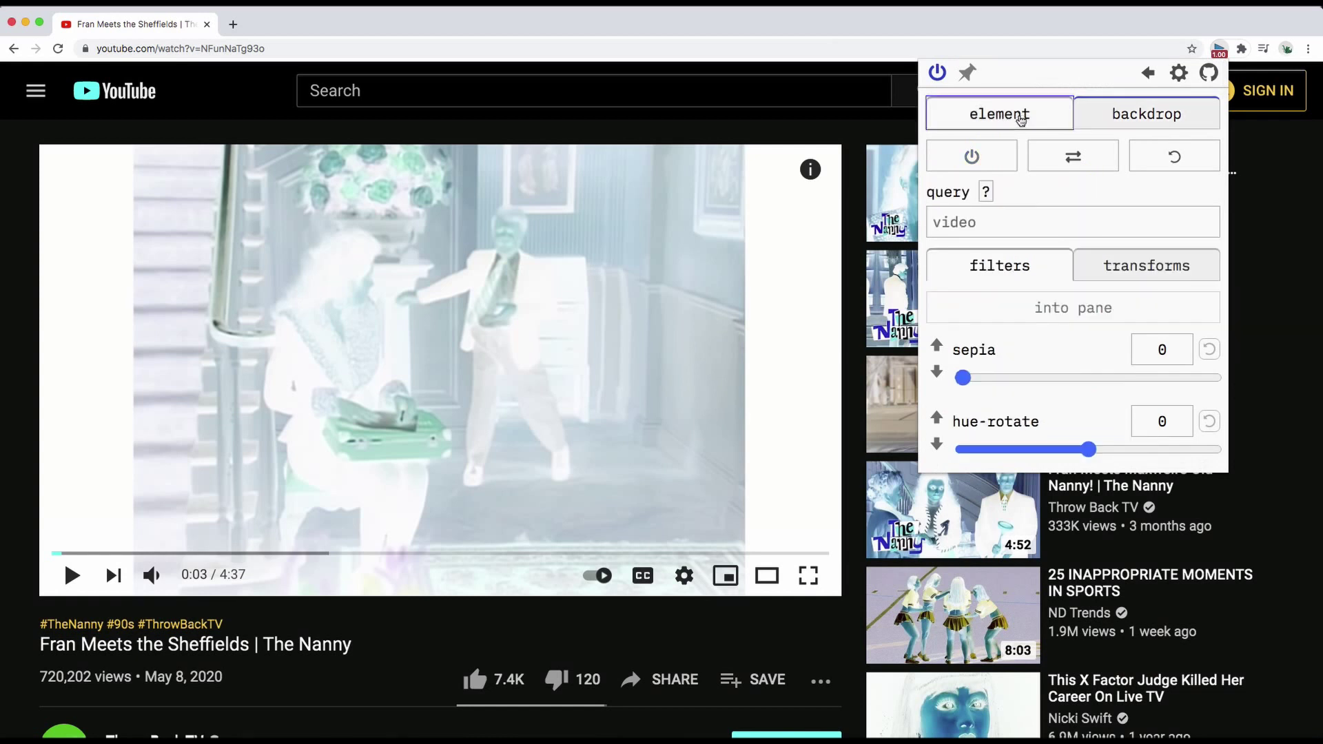
pyautogui.scroll(-5, 1069, 269)
pyautogui.scroll(-4, 1067, 271)
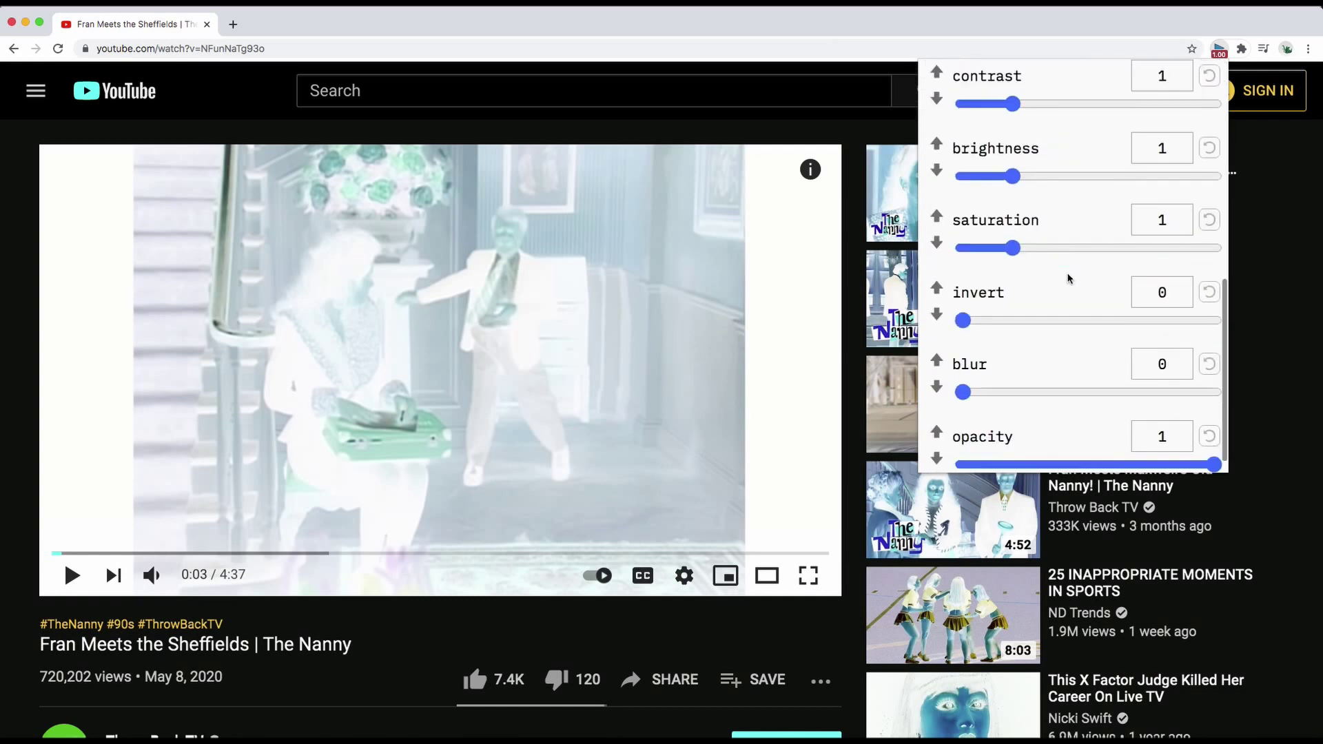
pyautogui.moveTo(963, 320); pyautogui.dragTo(1295, 329)
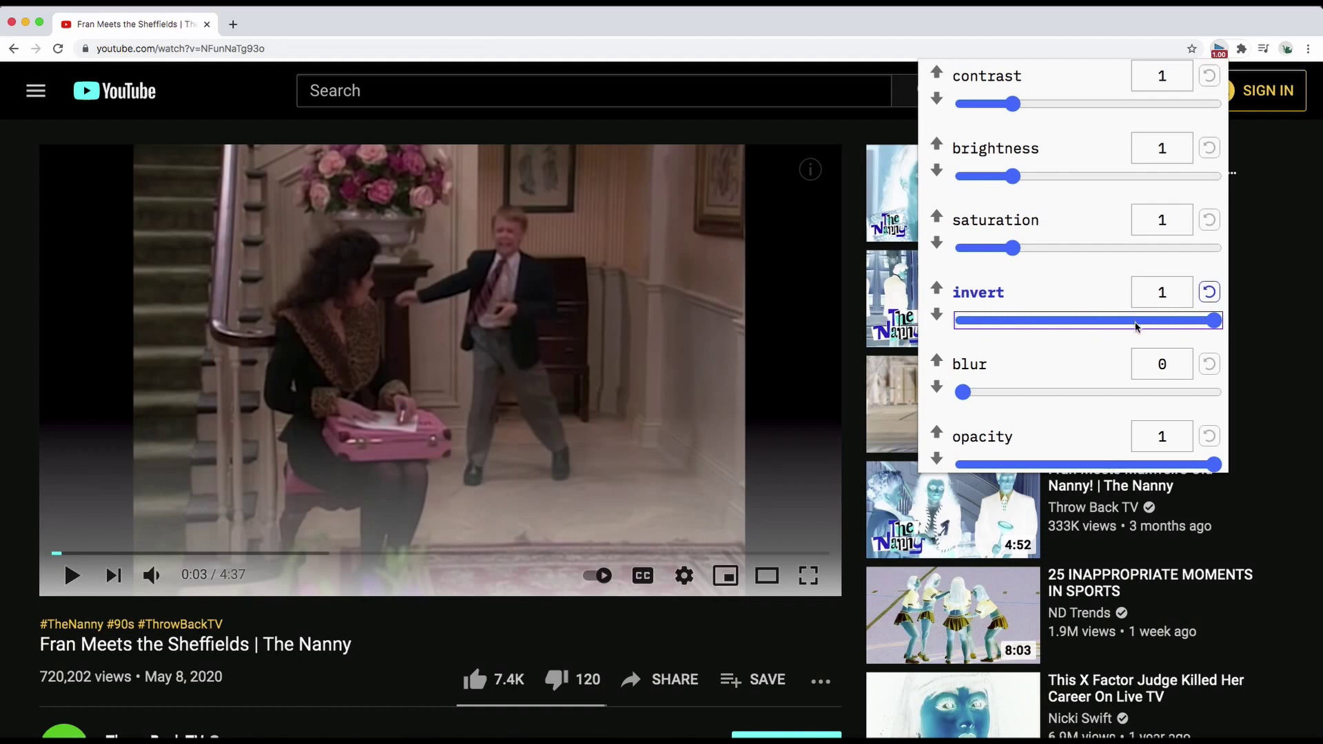
pyautogui.scroll(8, 1137, 327)
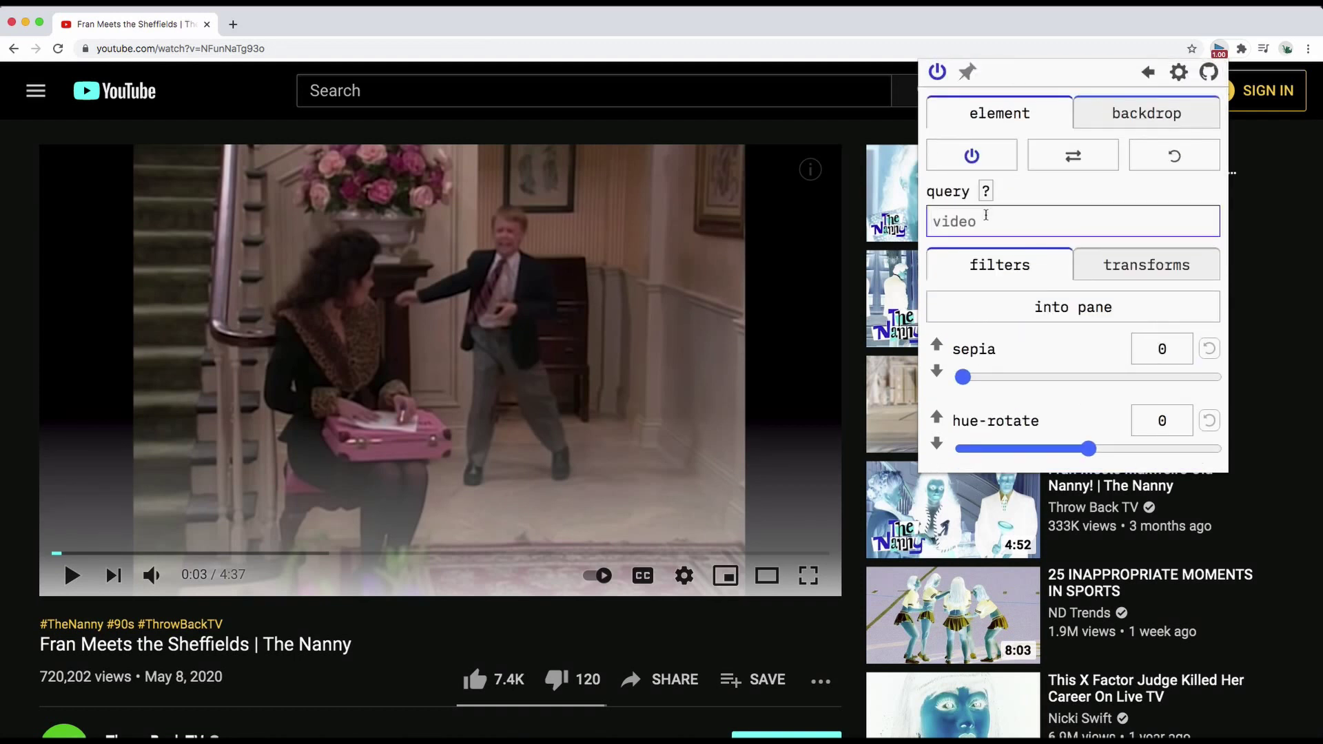
pyautogui.write('vu')
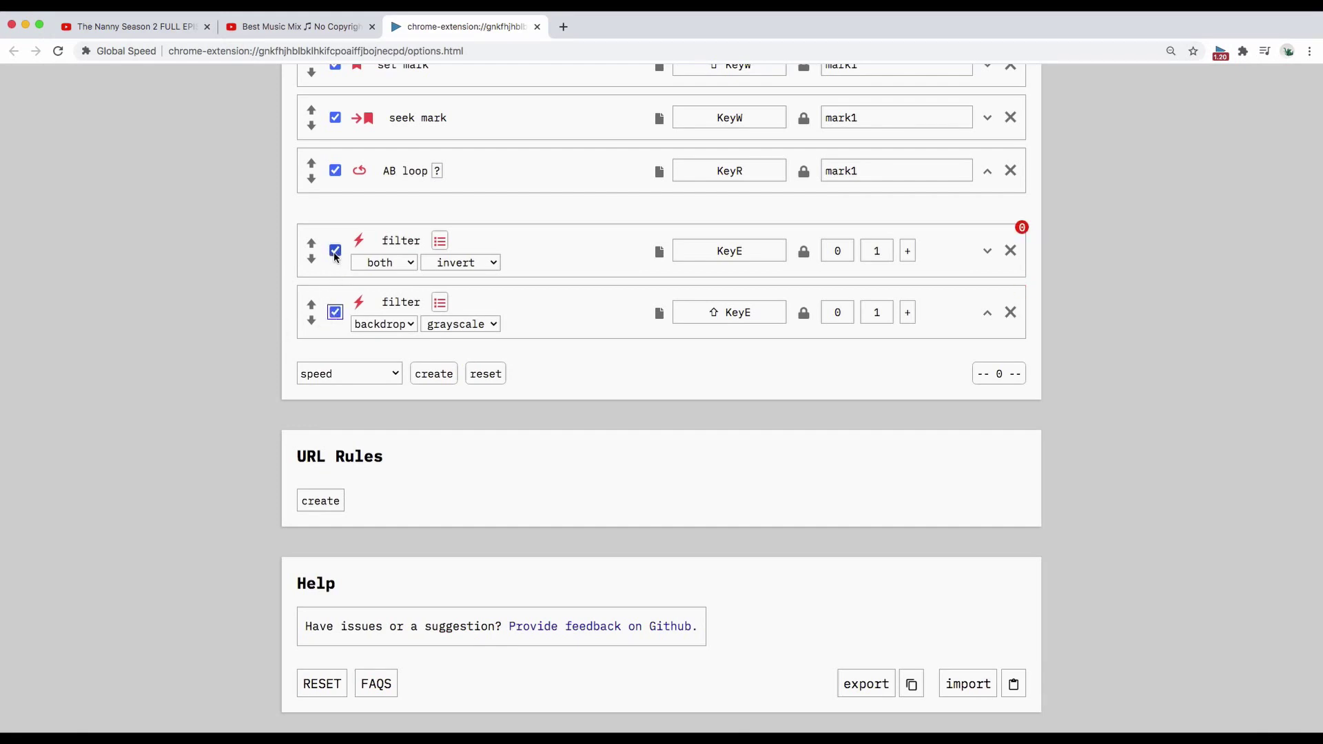
# - Close the options page and toggle the invert and grayscale filter shortcuts on the Nanny video page
pyautogui.press('super+w')
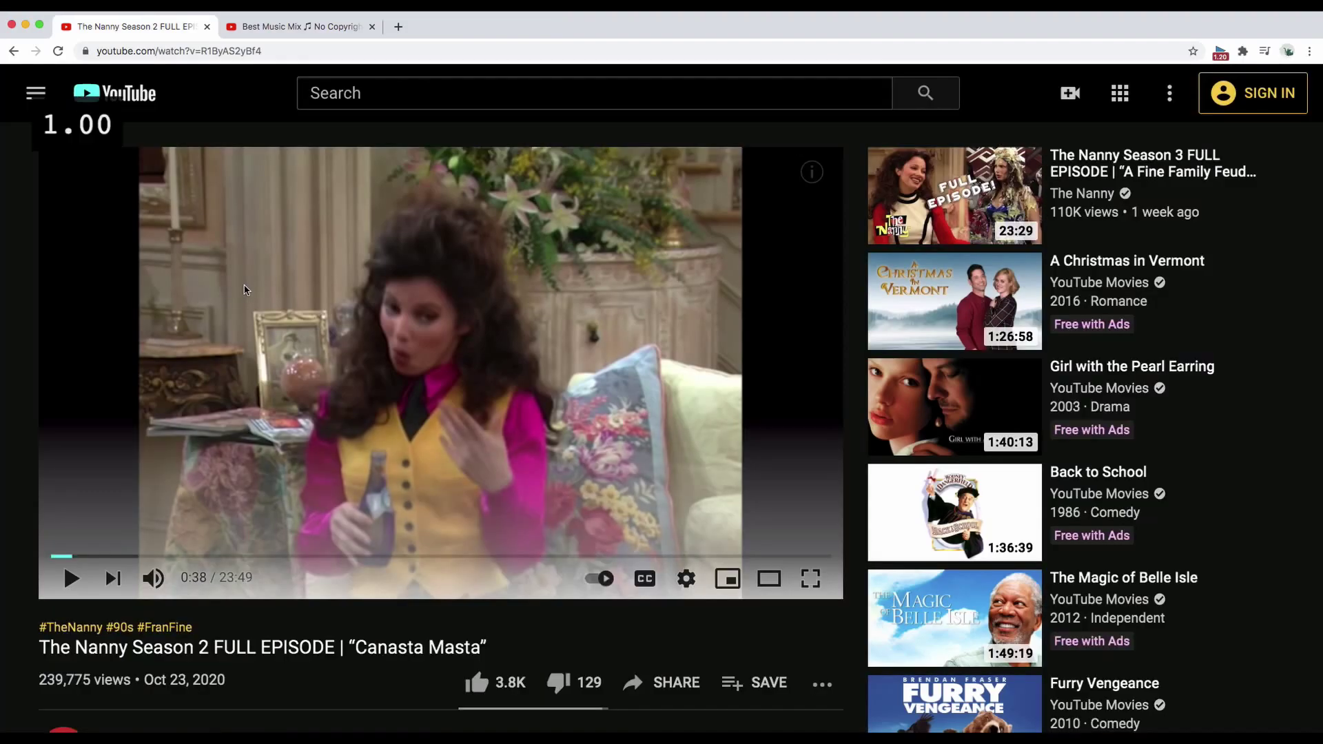
pyautogui.press('i')
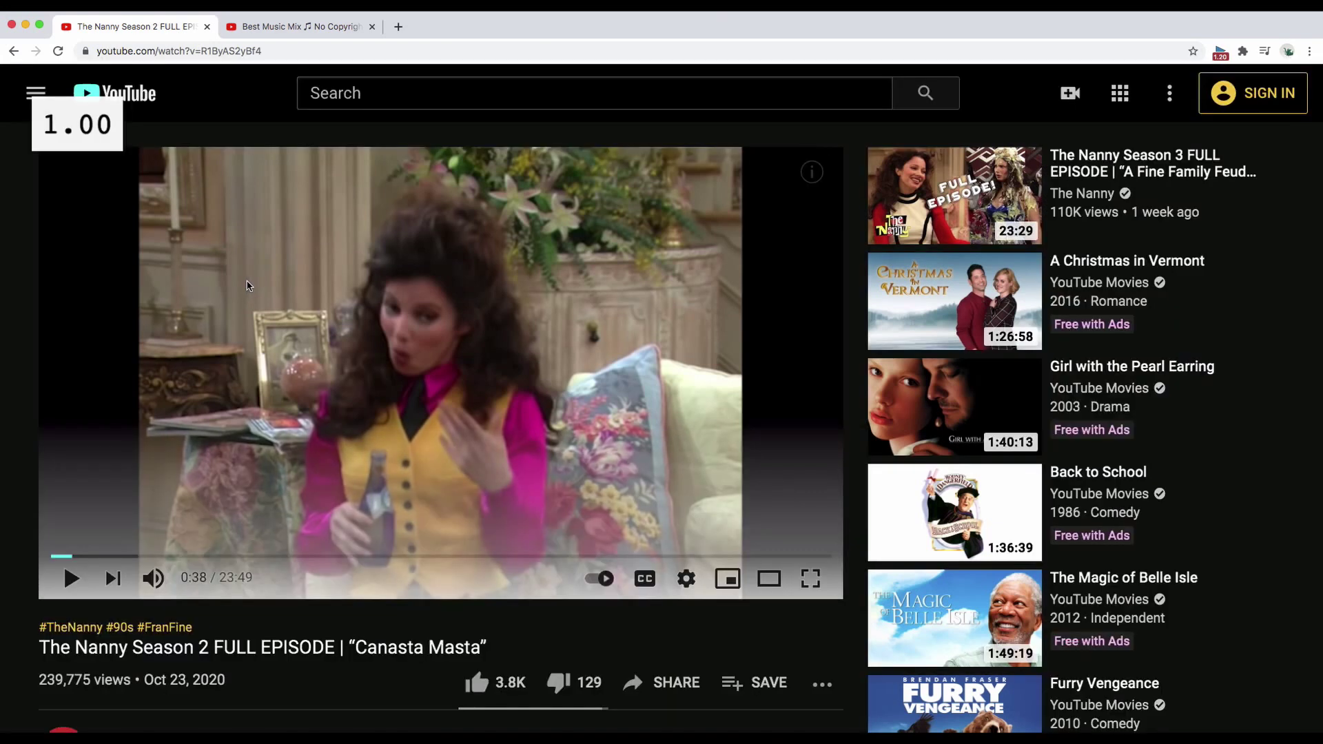
pyautogui.press('i')
pyautogui.press('g')
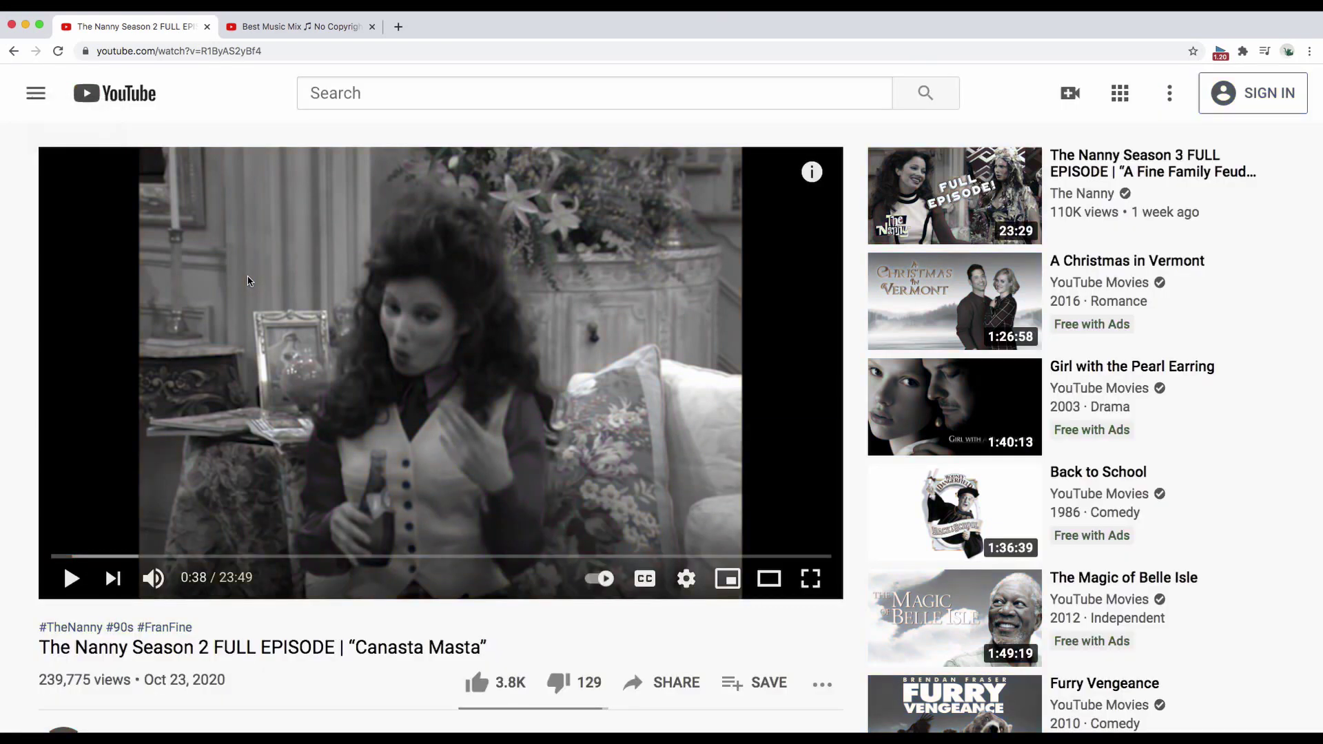
pyautogui.press('g')
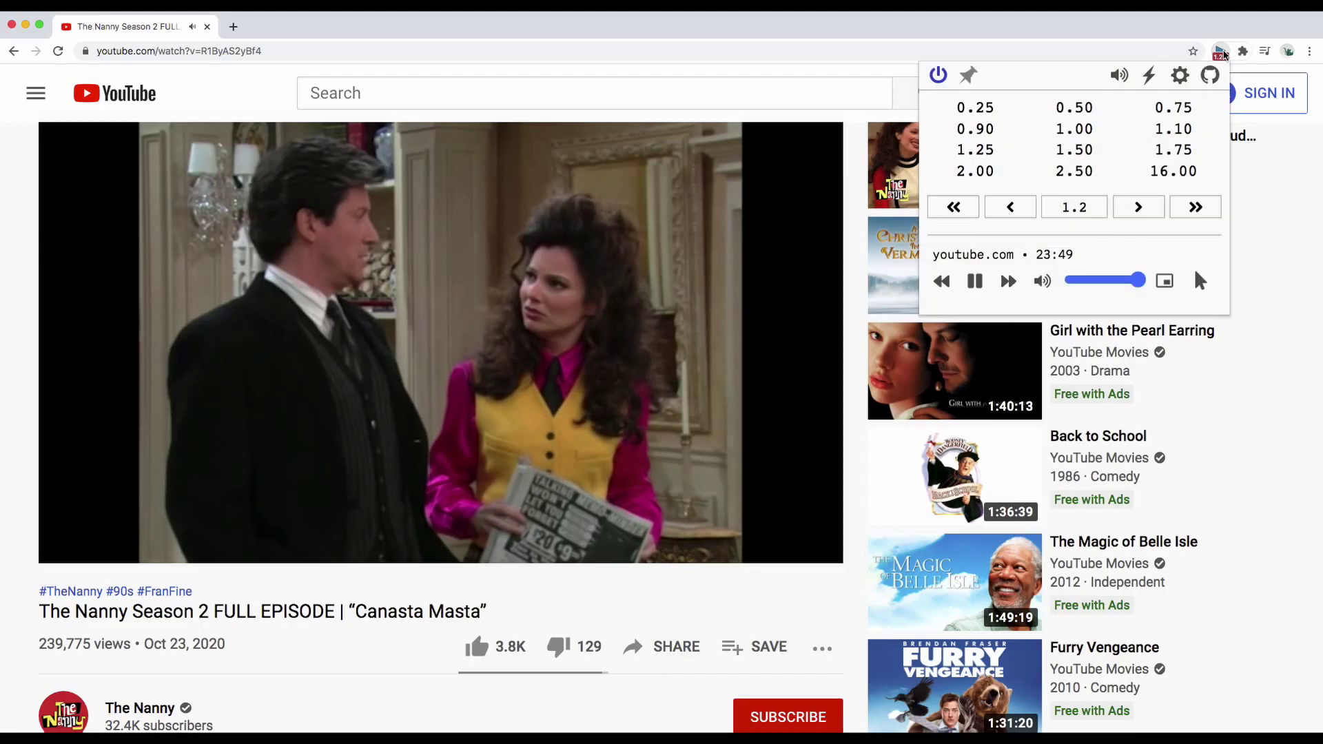
# - Raise the pitch of the Nanny episode's captured tab audio to 4.2 and lower its gain
pyautogui.click(1119, 75)
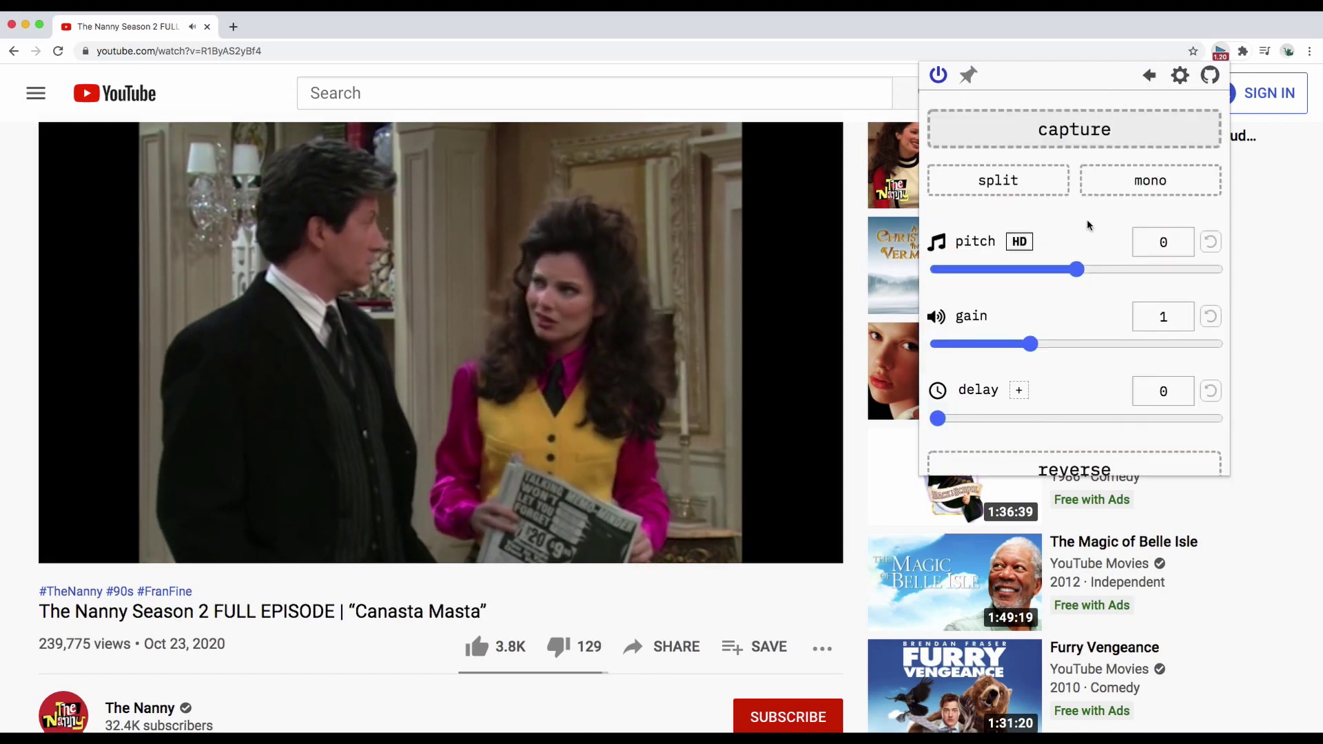
pyautogui.moveTo(1069, 269); pyautogui.dragTo(1184, 276)
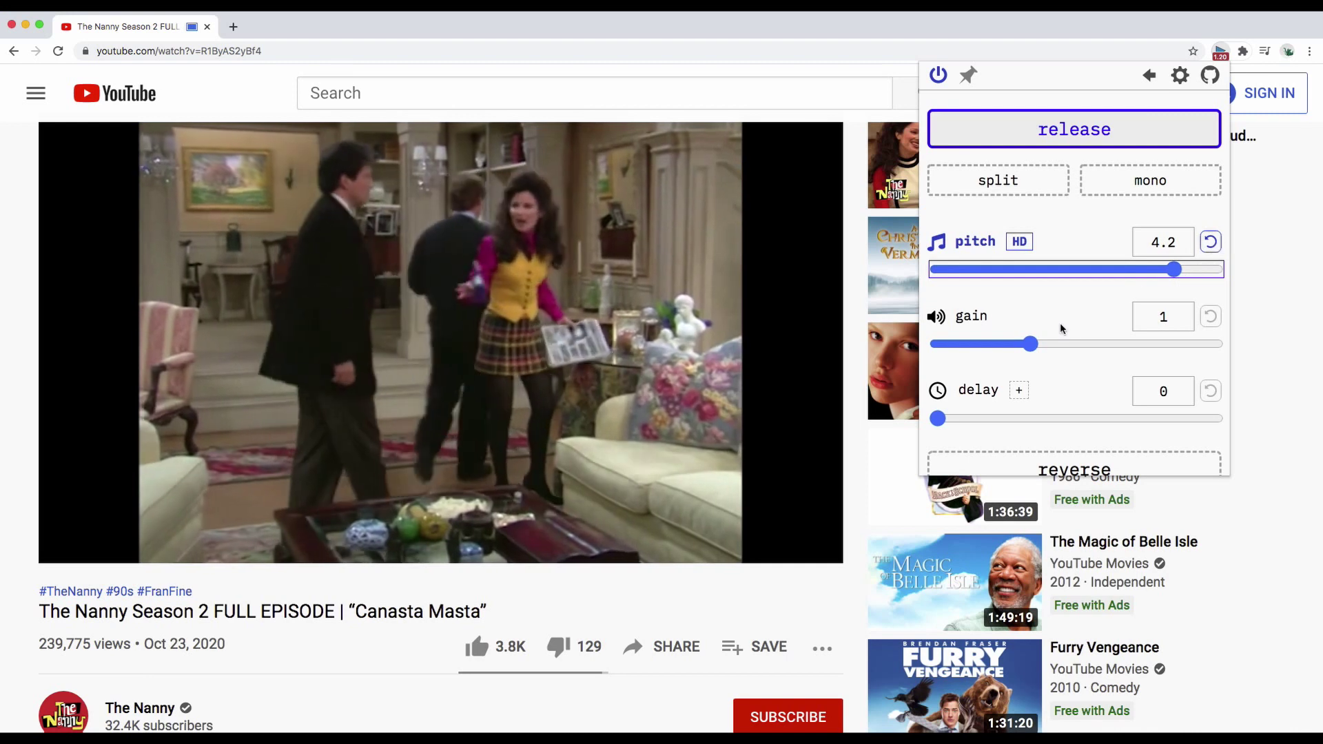
pyautogui.moveTo(1030, 344); pyautogui.dragTo(979, 346)
# - Release the tab's audio capture and dismiss the audio effects
pyautogui.click(1072, 142)
pyautogui.click(625, 251)
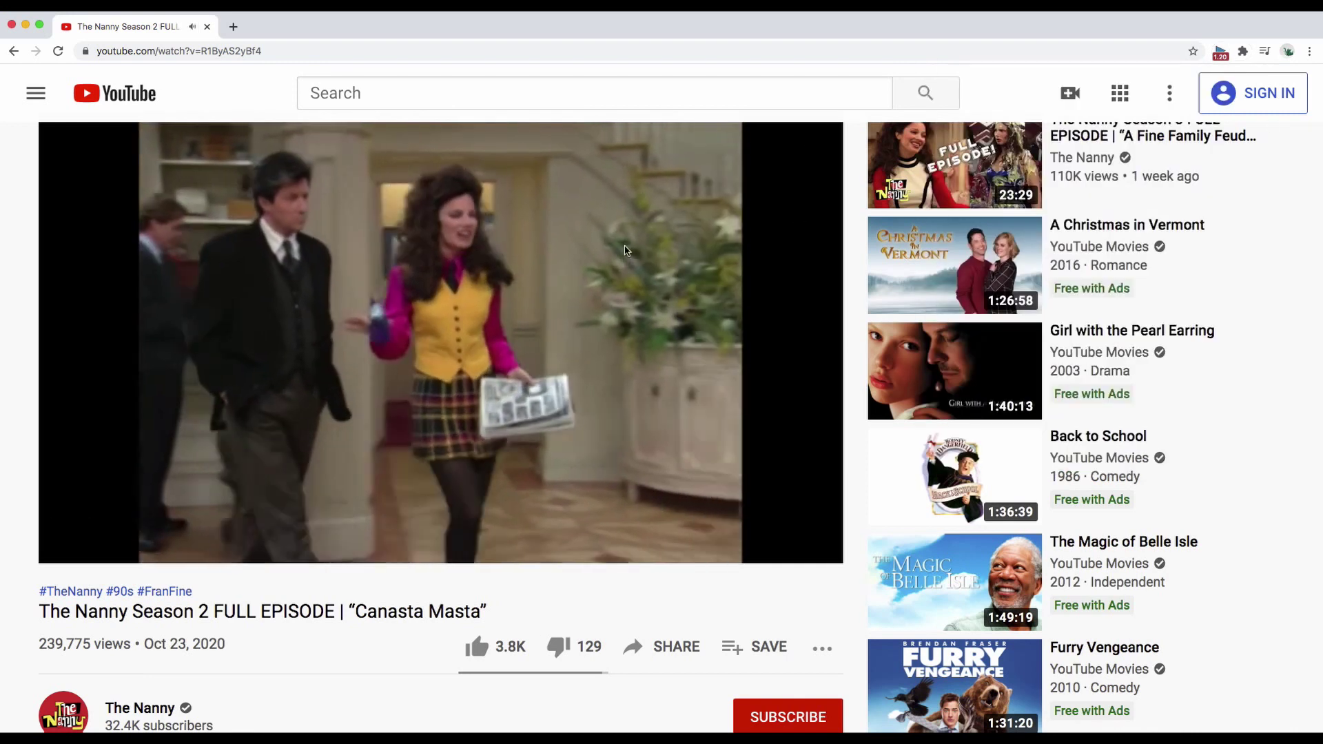
pyautogui.click(625, 251)
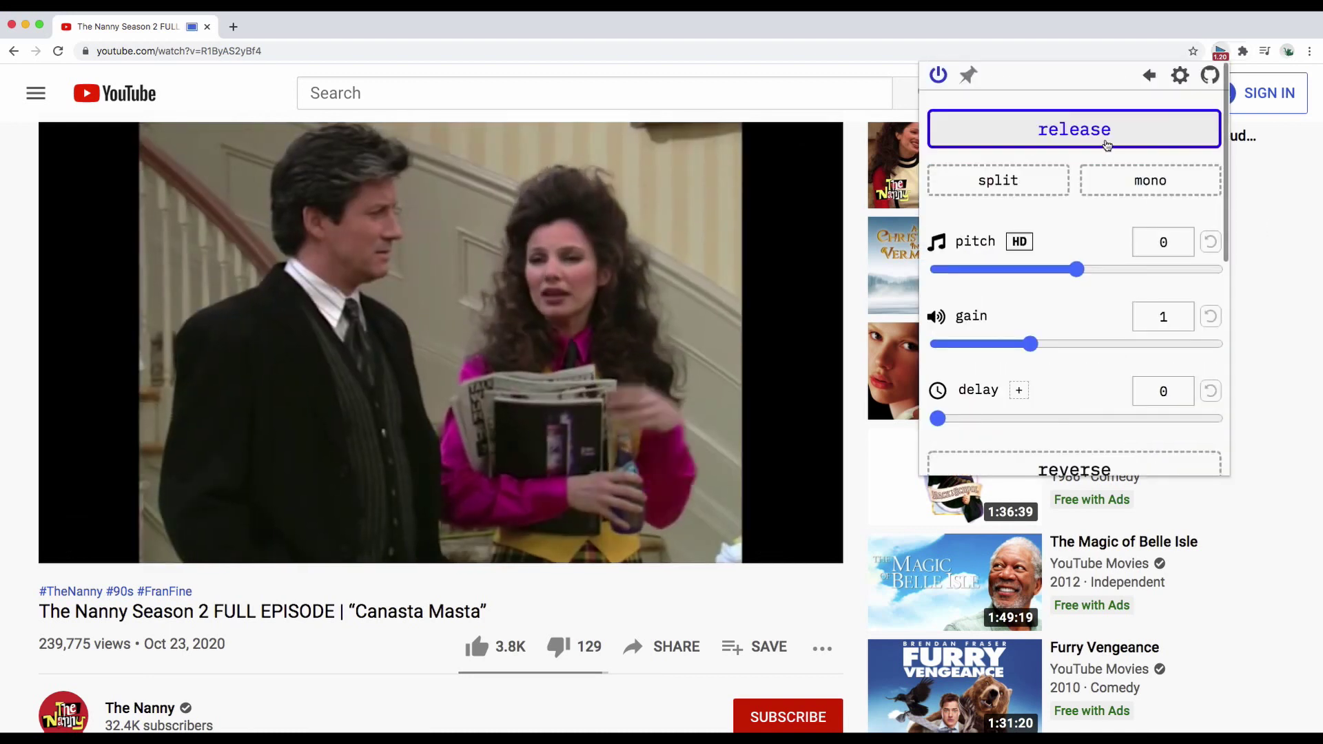
# - Record a stretch of the Nanny episode's audio with the reverse effect and play it backwards
pyautogui.scroll(-5, 1106, 144)
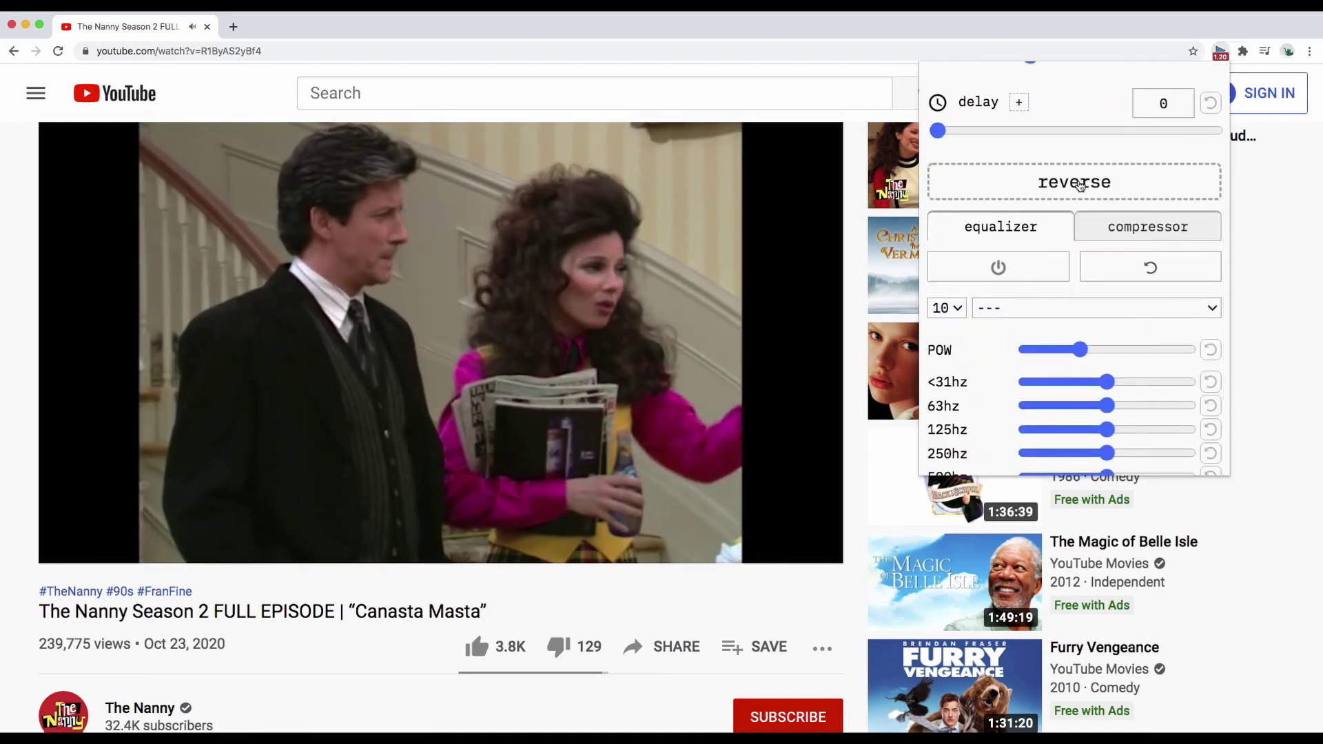
pyautogui.click(1079, 190)
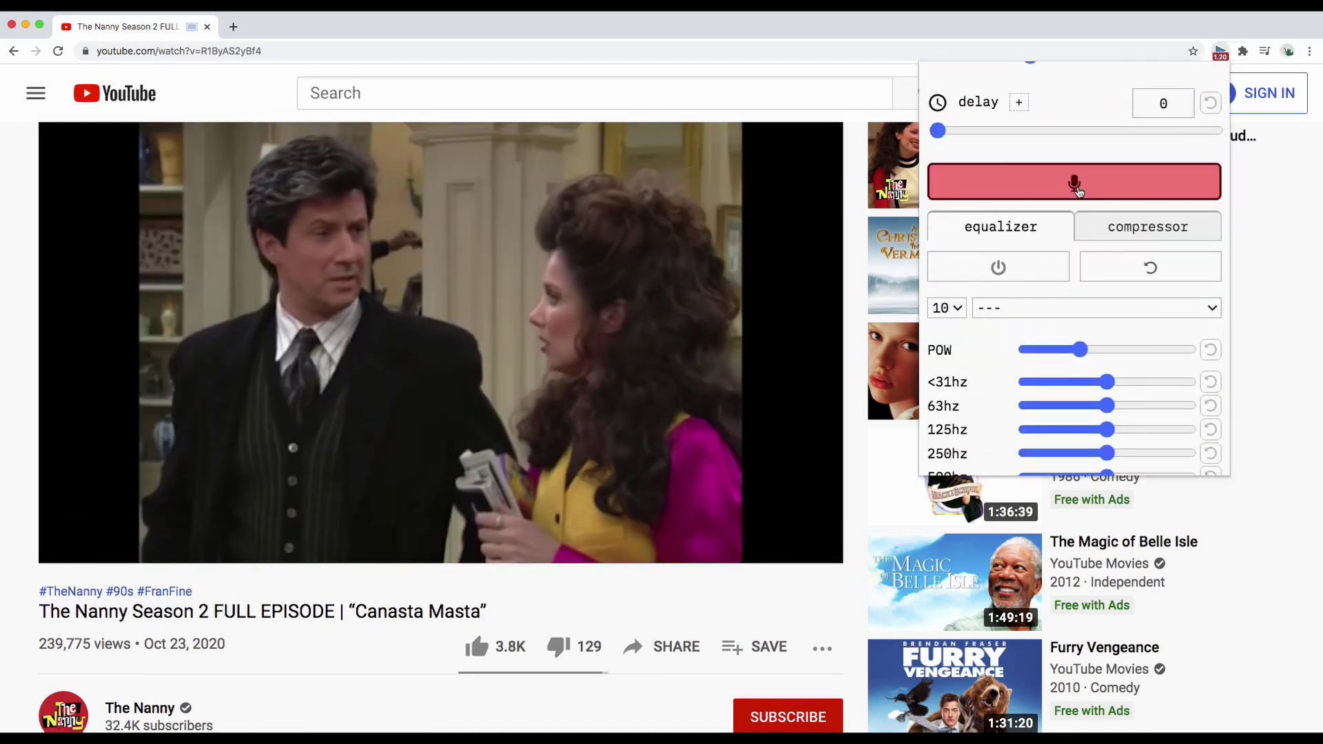
pyautogui.click(1080, 190)
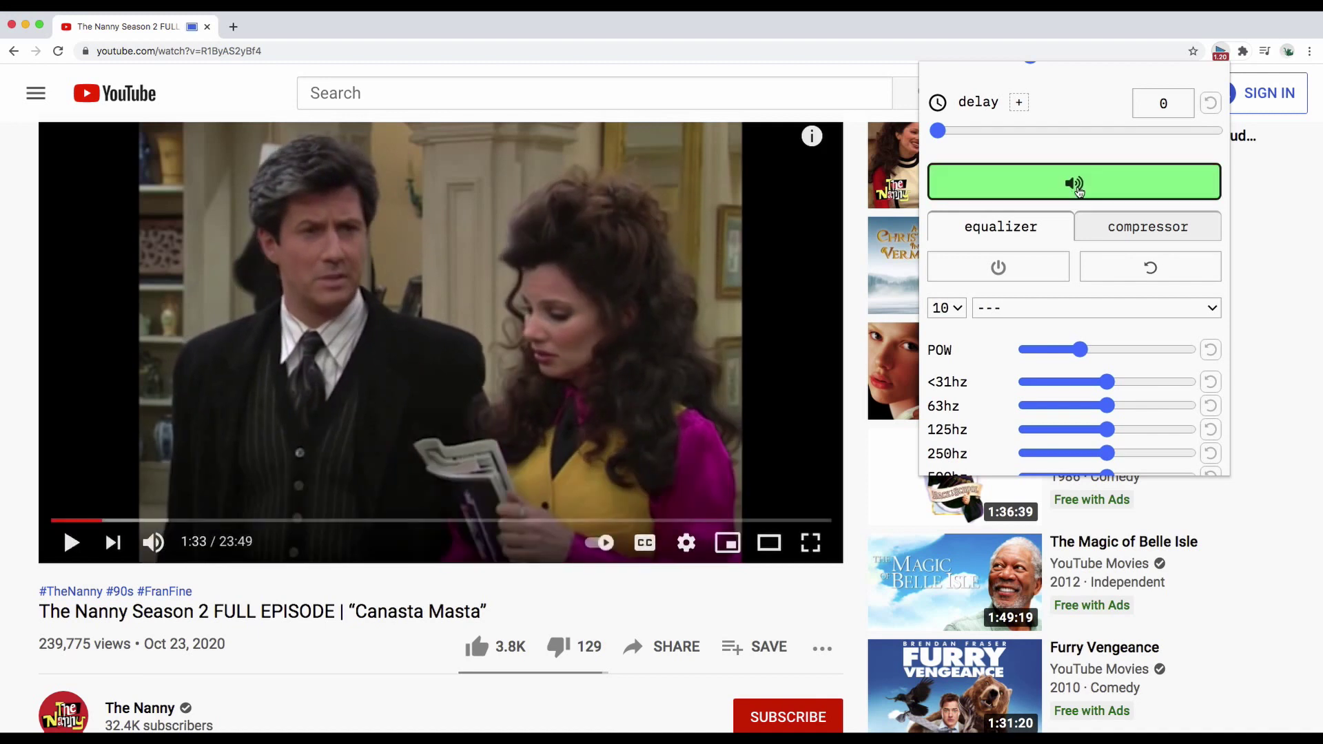
pyautogui.click(1079, 191)
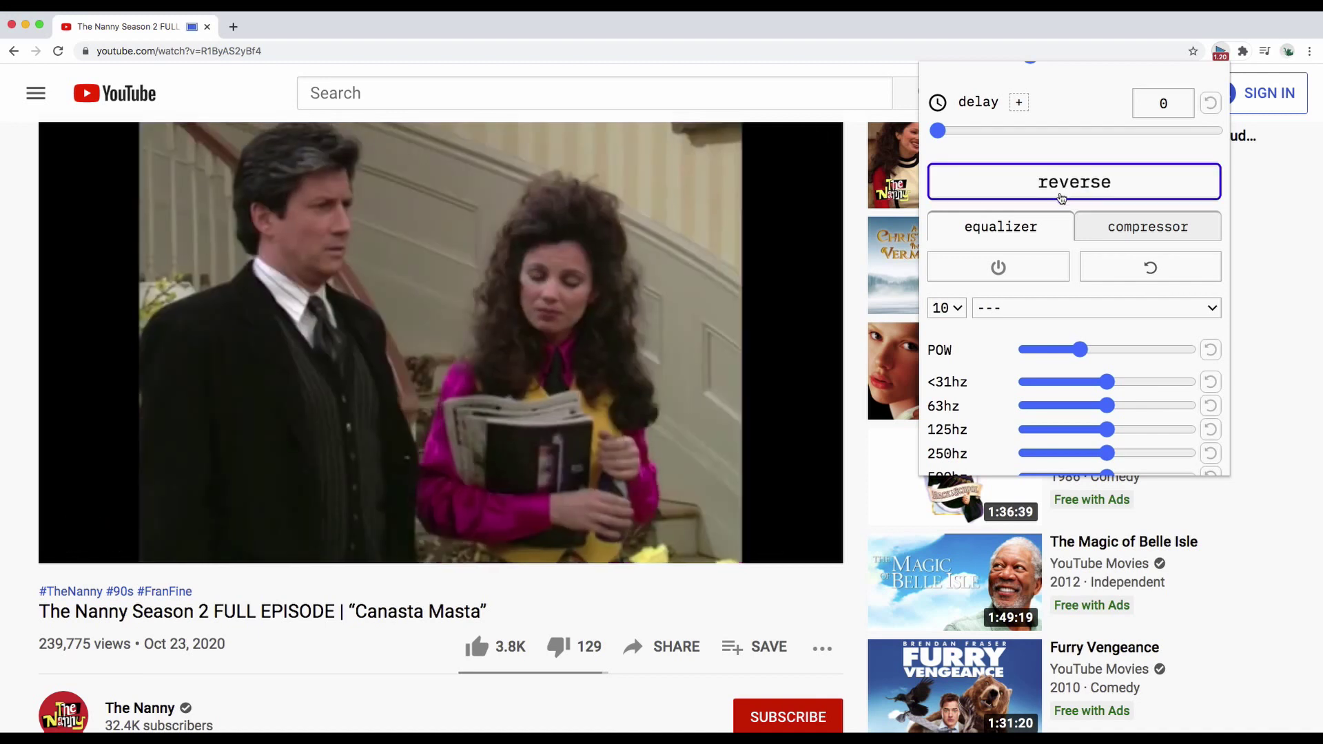
pyautogui.click(597, 289)
pyautogui.click(597, 290)
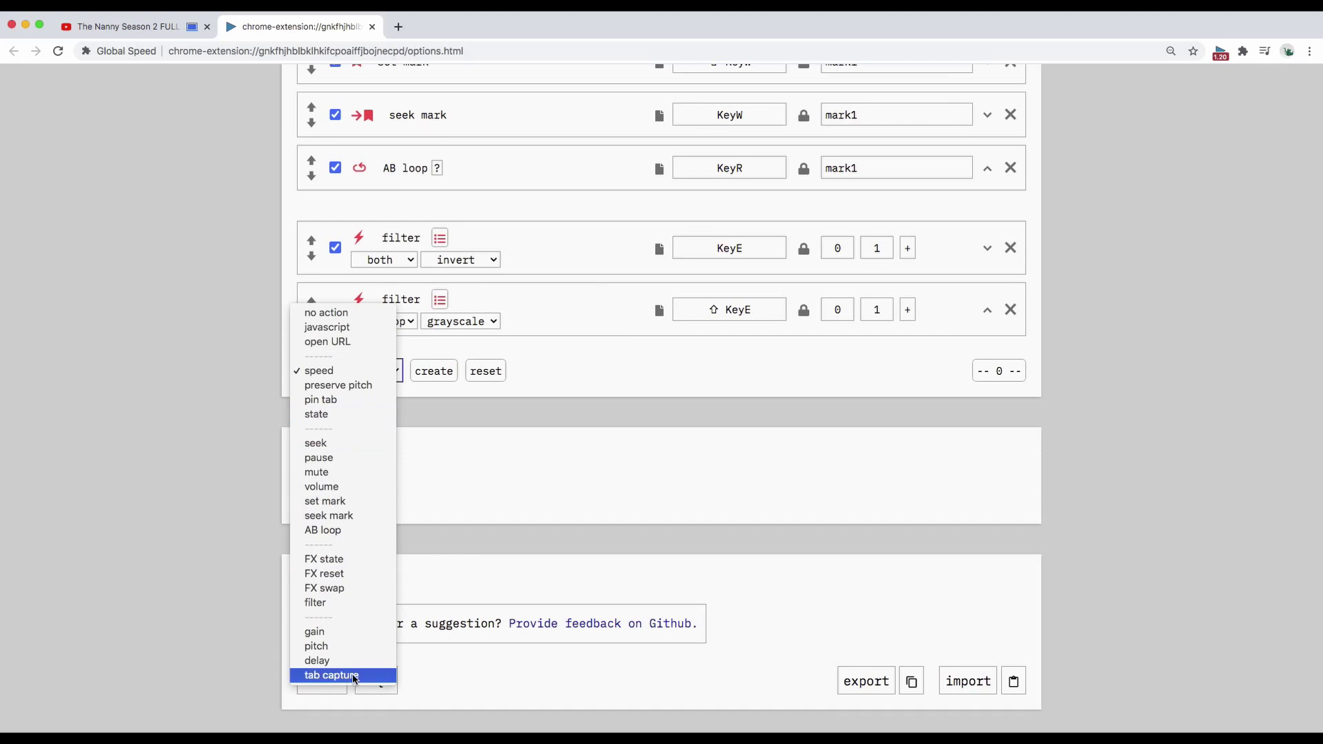
# - Create a tab capture toggle shortcut, make it global as command A, and open the browser's extension shortcut settings
pyautogui.click(351, 676)
pyautogui.click(432, 375)
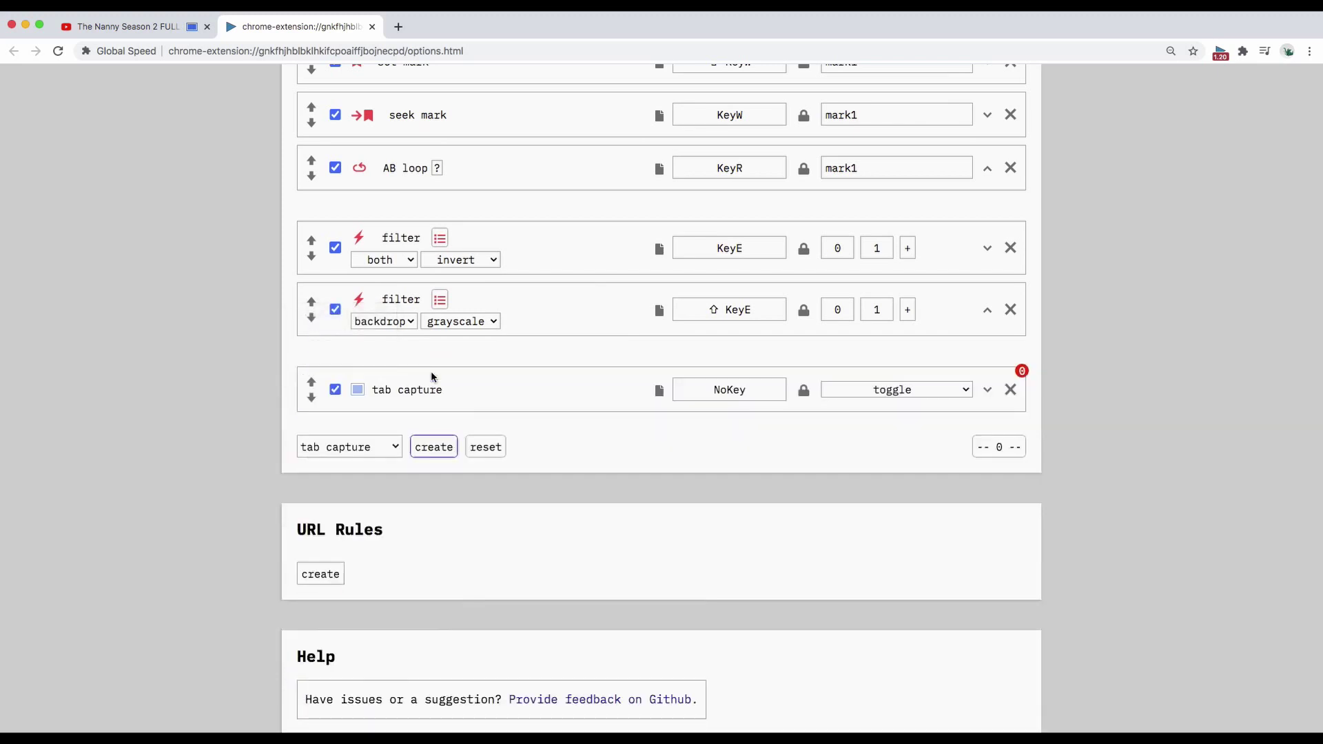
pyautogui.click(659, 390)
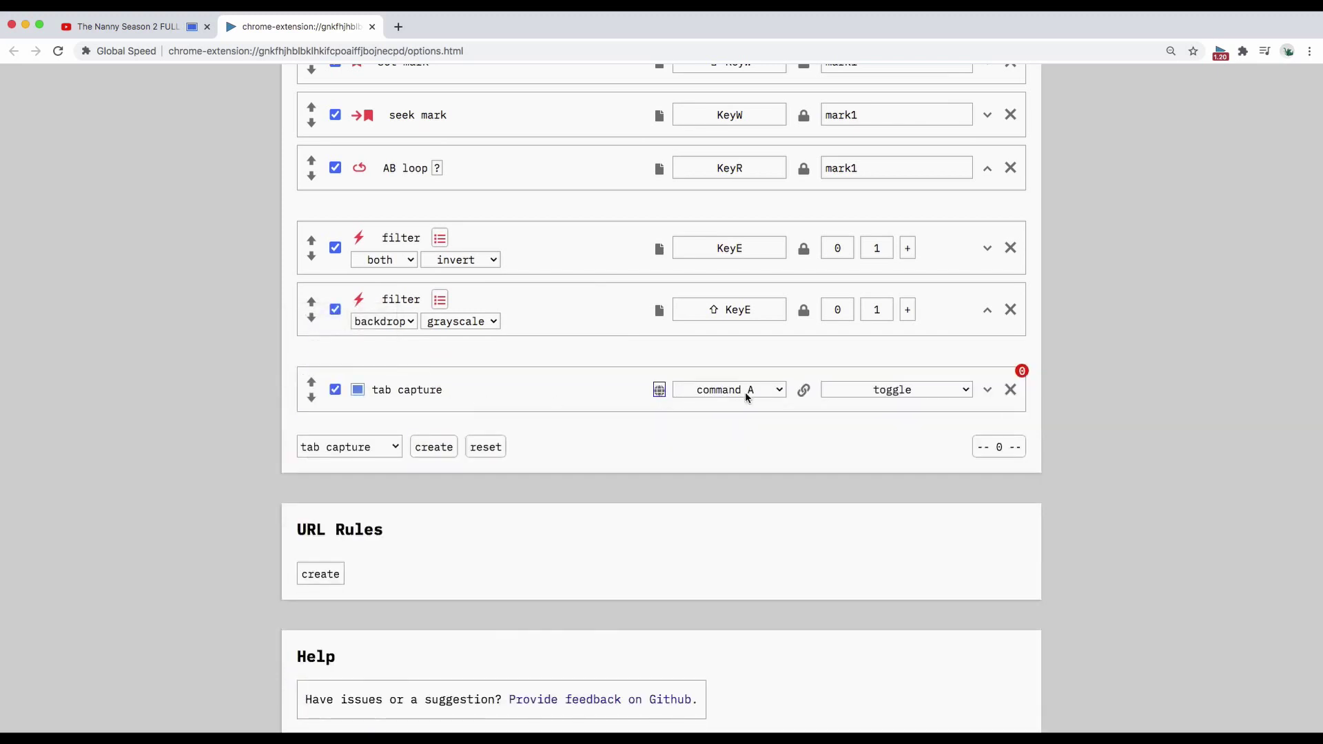
pyautogui.click(802, 391)
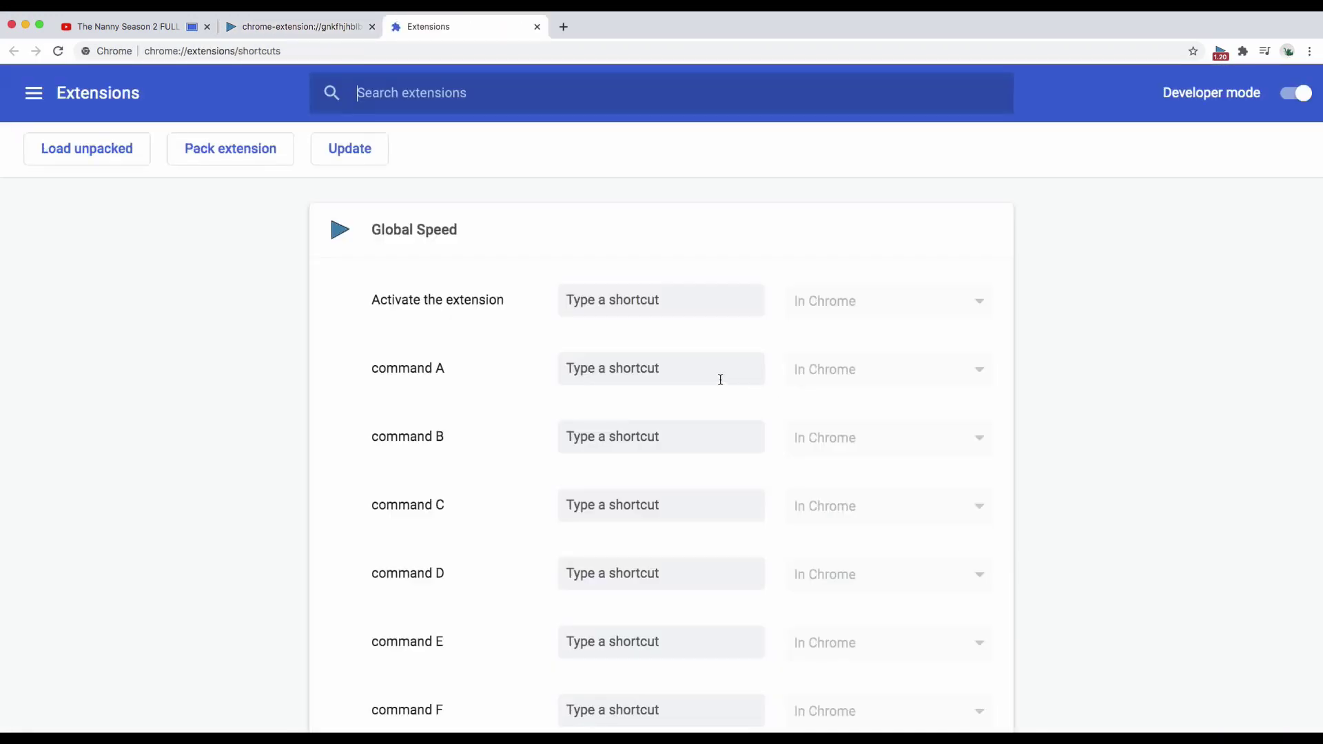
# - Assign Ctrl+A as the browser shortcut for Global Speed's command A
pyautogui.click(635, 375)
pyautogui.hotkey('ctrl', 'a')
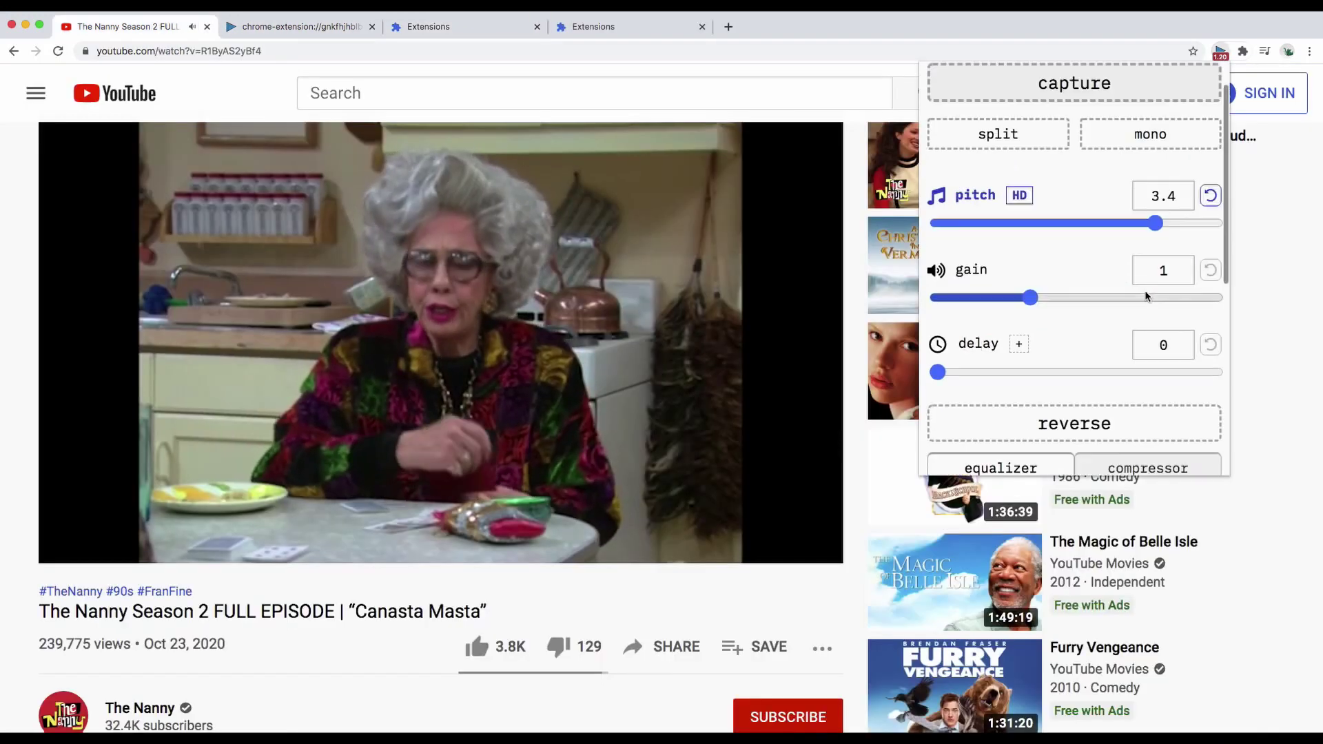
# - Raise the Nanny episode's pitch to 6 and toggle its tab capture on and off with the command A shortcut
pyautogui.moveTo(1156, 220); pyautogui.dragTo(1216, 223)
pyautogui.hotkey('ctrl', 'a')
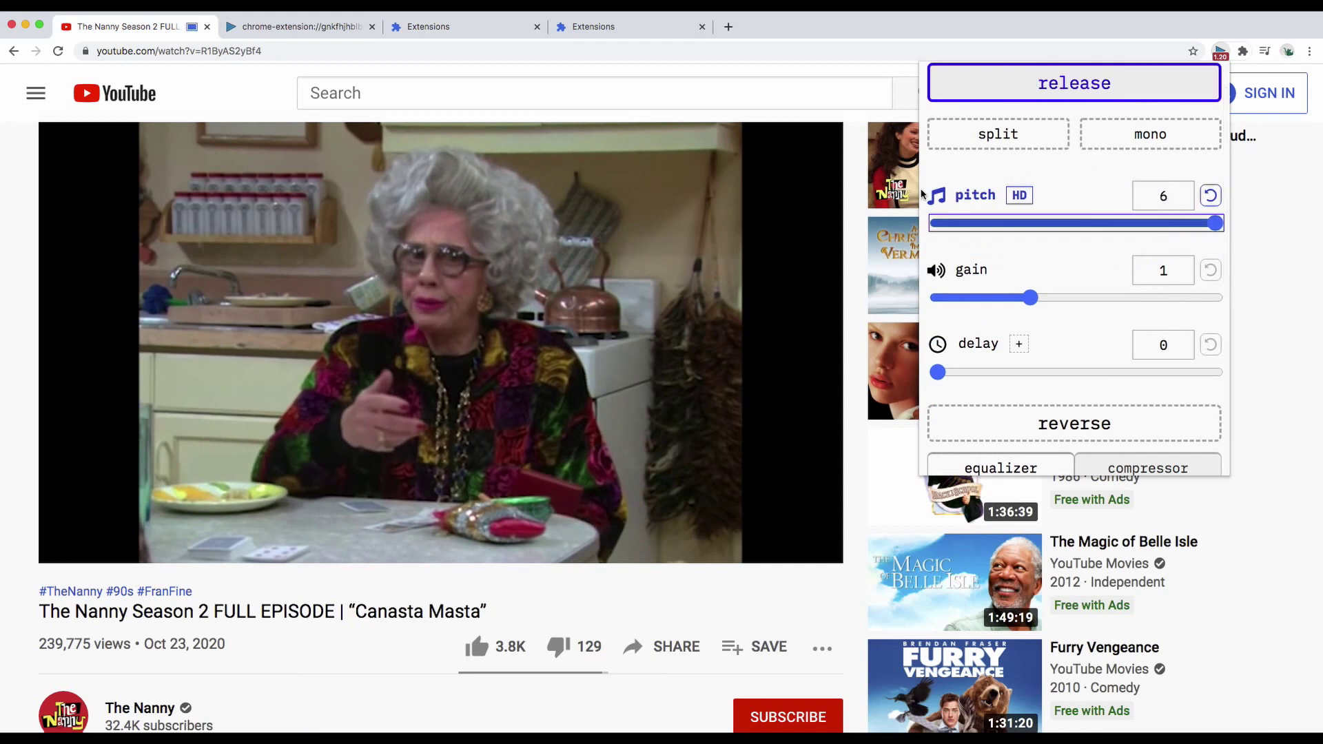
pyautogui.hotkey('ctrl', 'a')
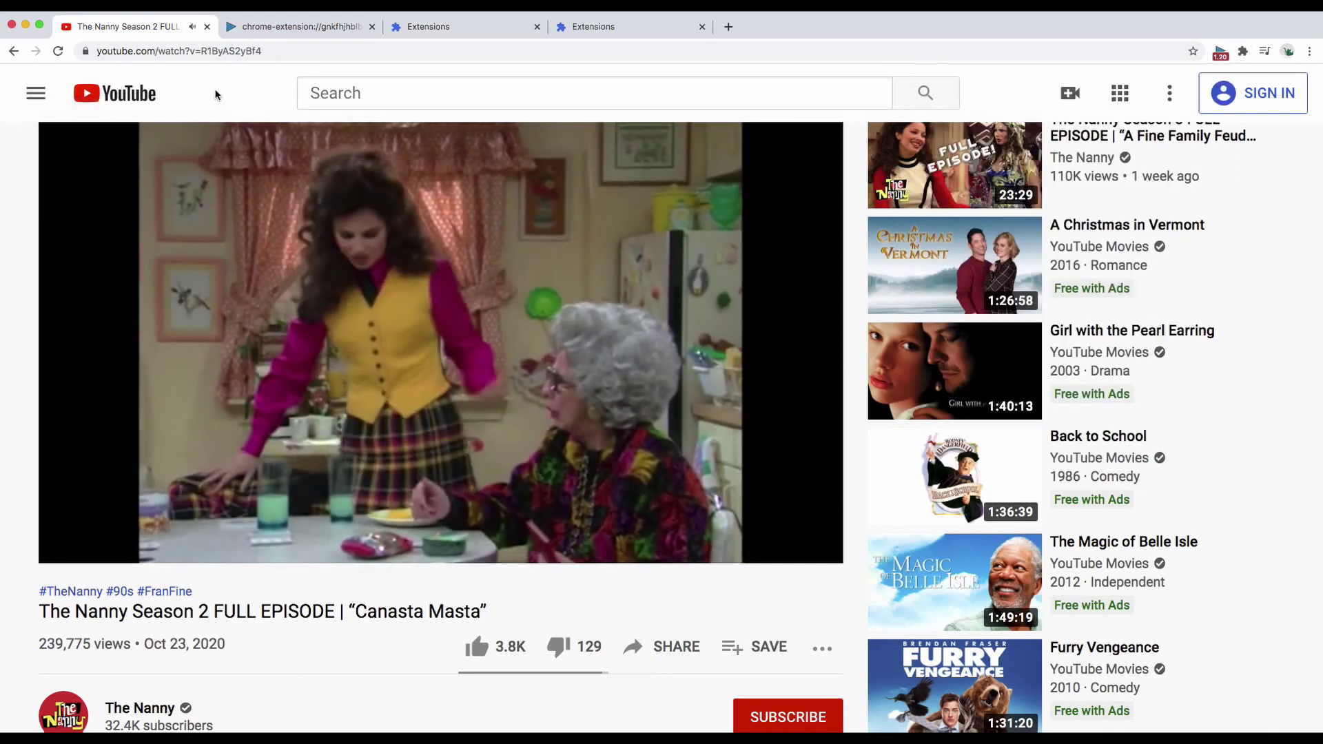
pyautogui.hotkey('ctrl', 'a')
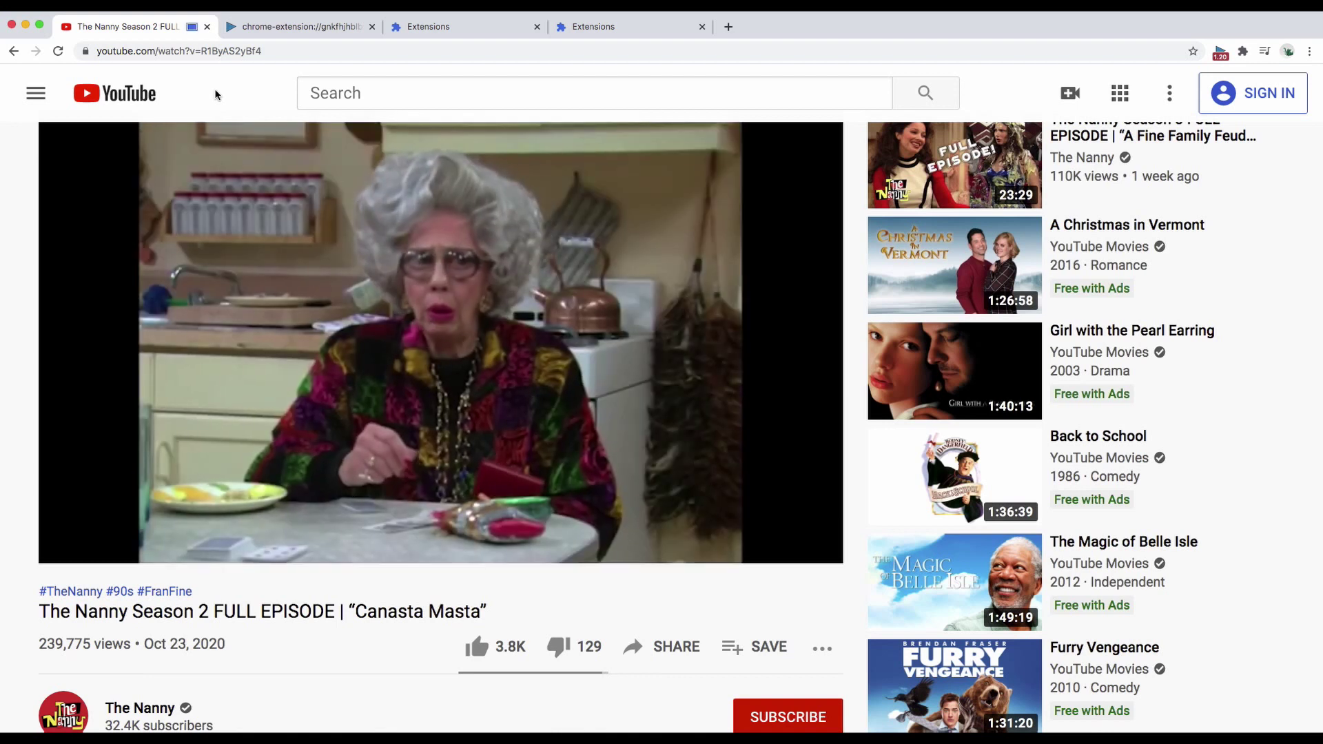
pyautogui.hotkey('ctrl', 'a')
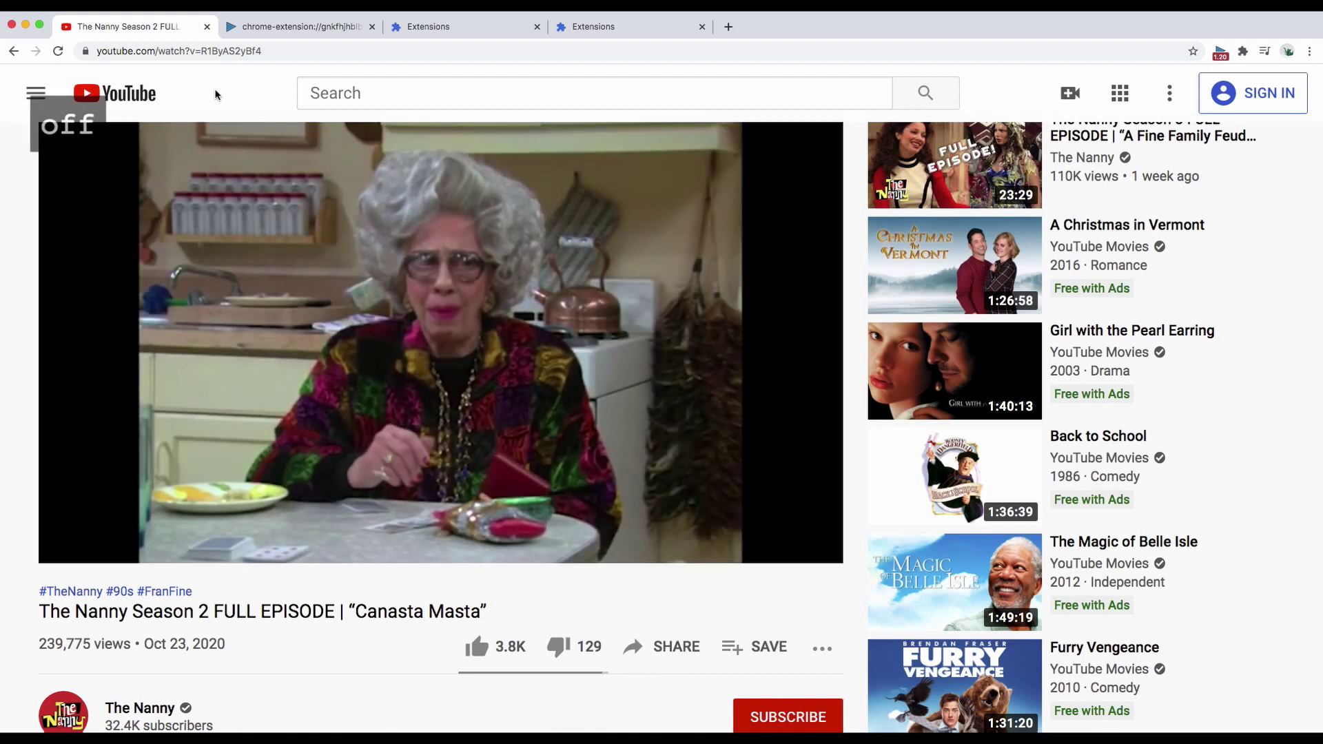
# - Pause the Nanny episode, then enter and leave full screen while the tab is captured
pyautogui.click(544, 324)
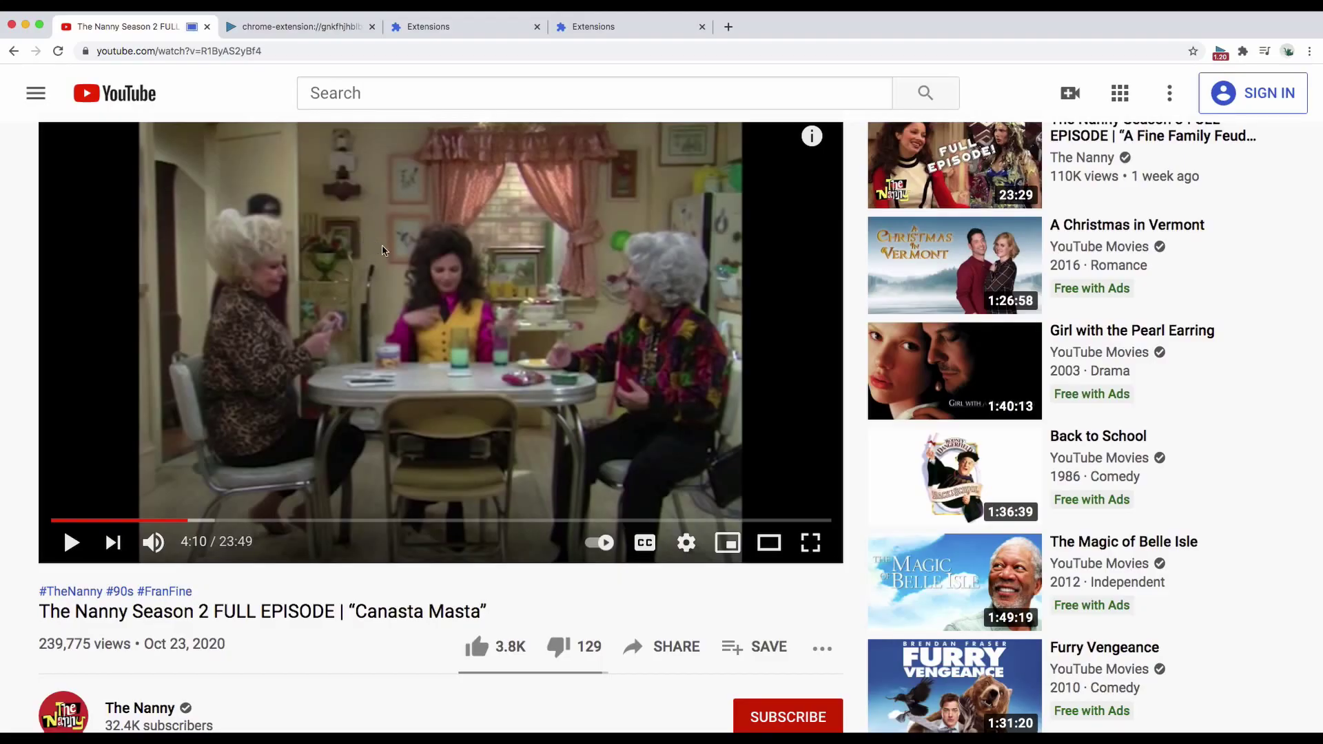
pyautogui.click(384, 251)
pyautogui.doubleClick(384, 251)
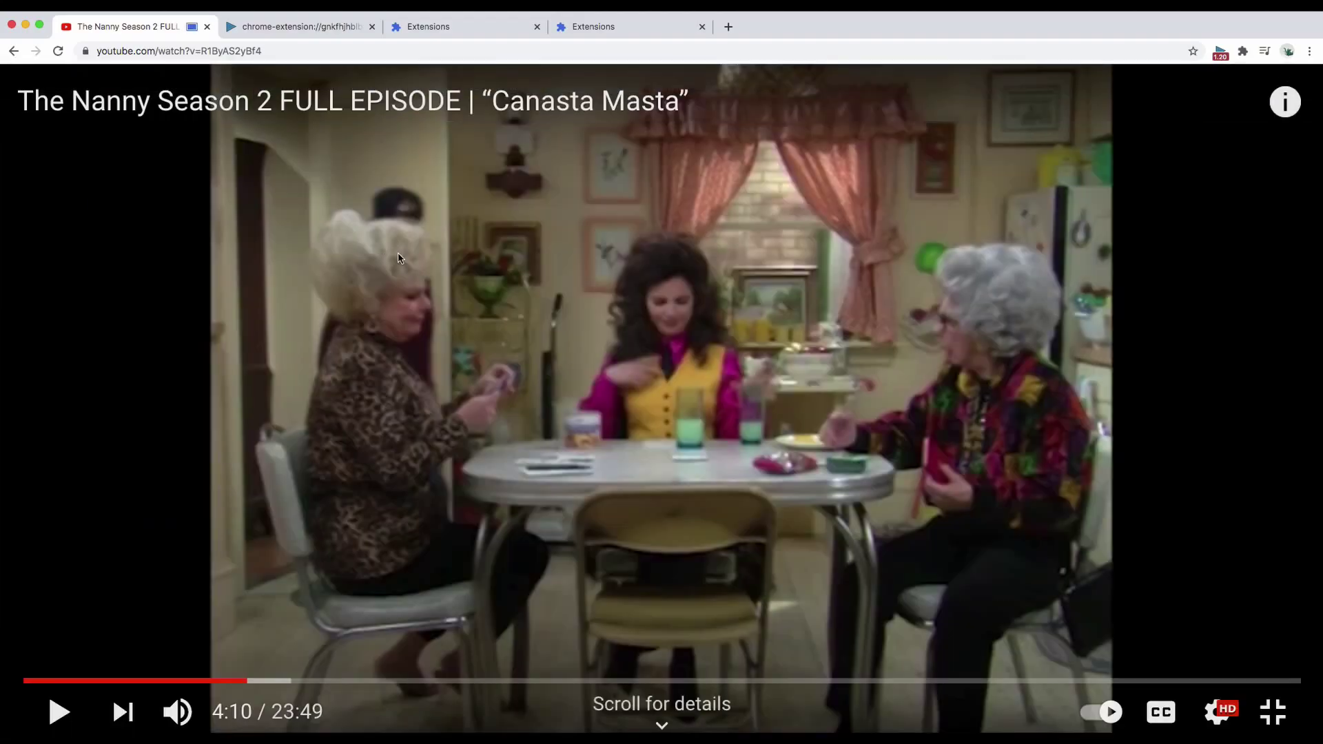
pyautogui.doubleClick(481, 231)
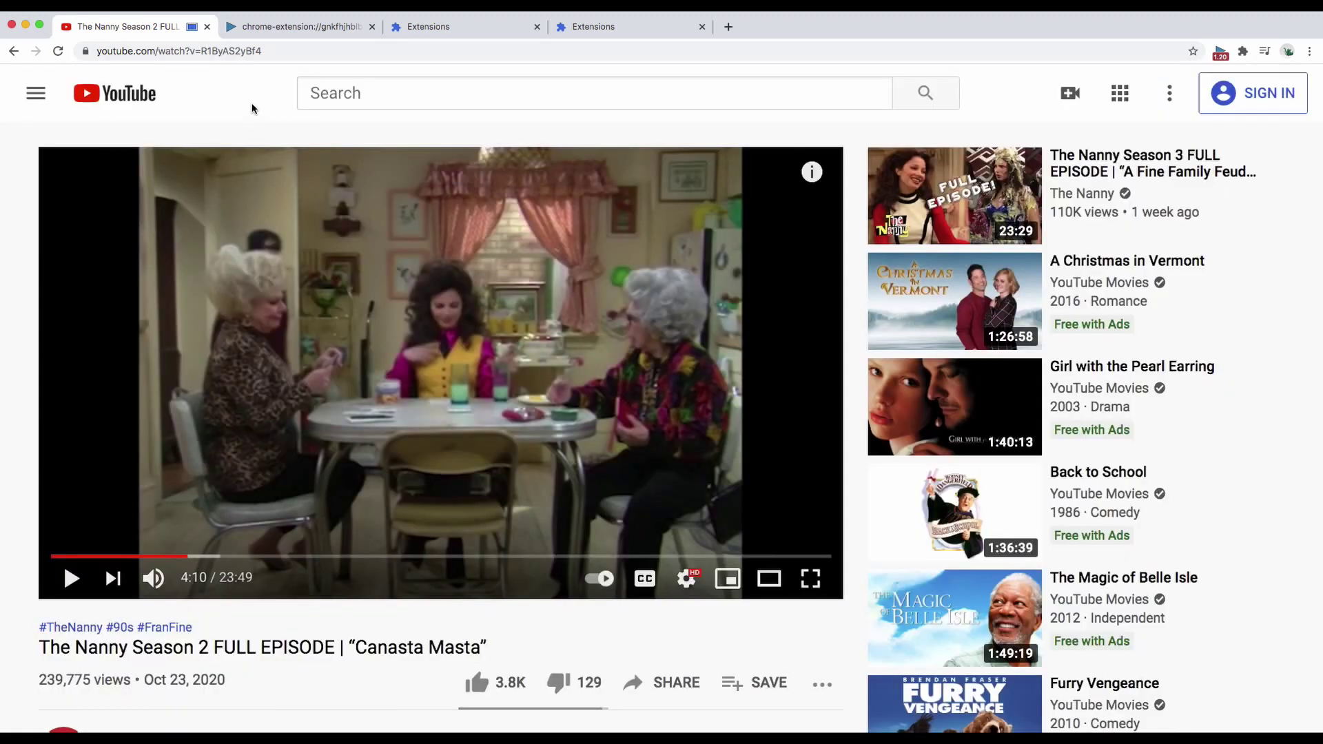
# - Release the tab capture and show the Nanny episode in full screen
pyautogui.press('q')
pyautogui.doubleClick(413, 221)
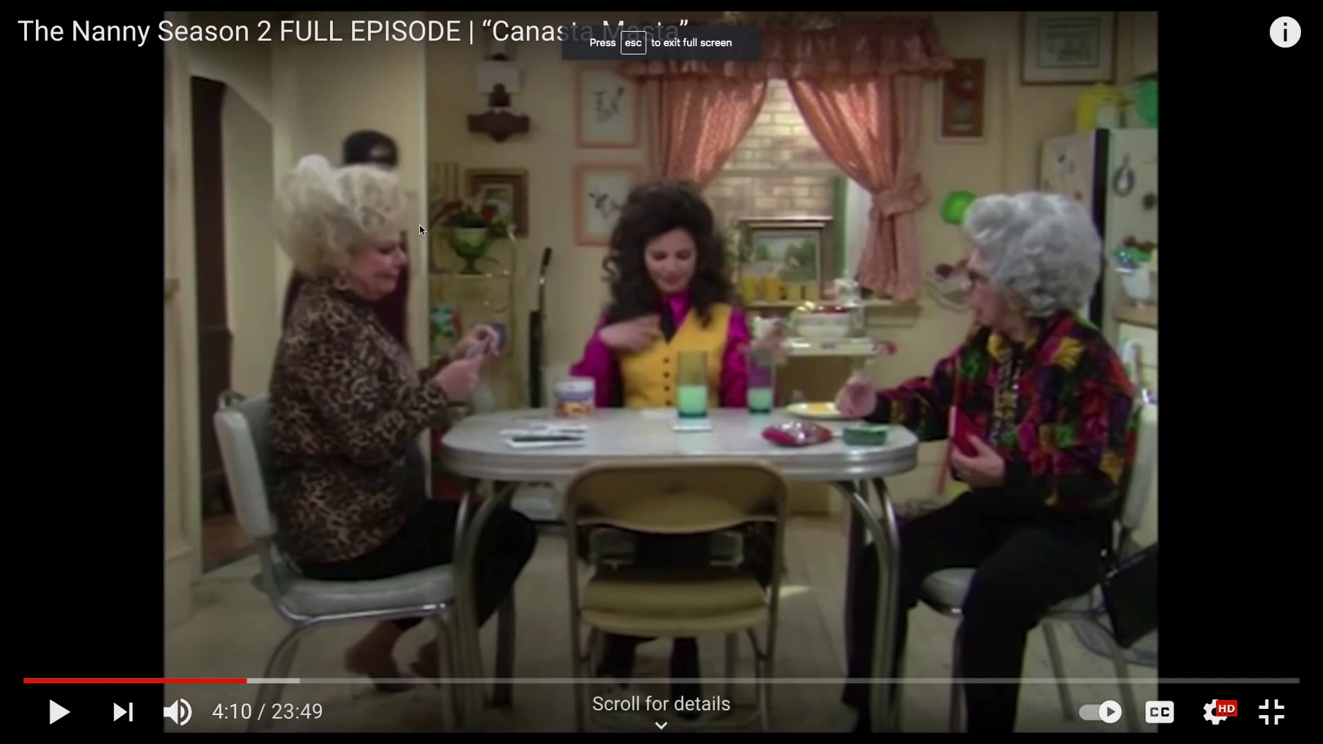
pyautogui.click(419, 224)
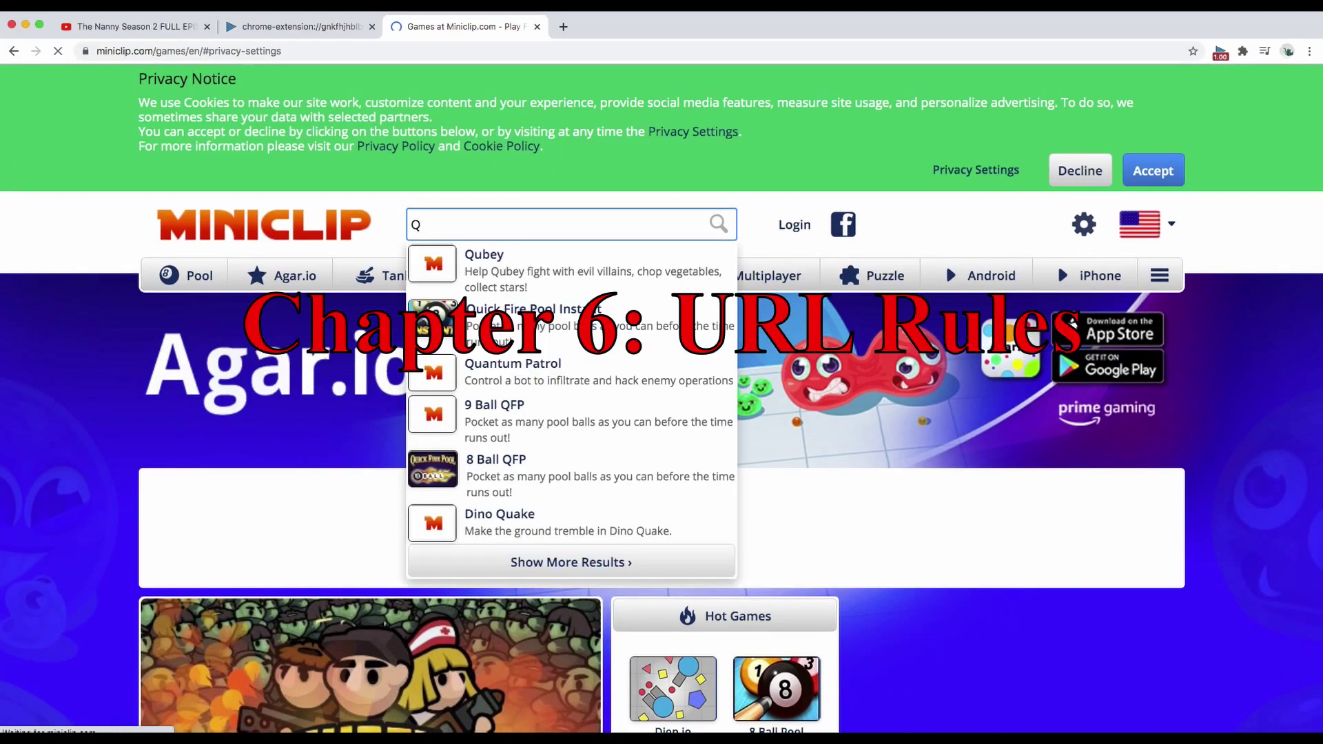
# - Accept the privacy notice on the Miniclip games page and dismiss the search suggestions
pyautogui.click(1154, 170)
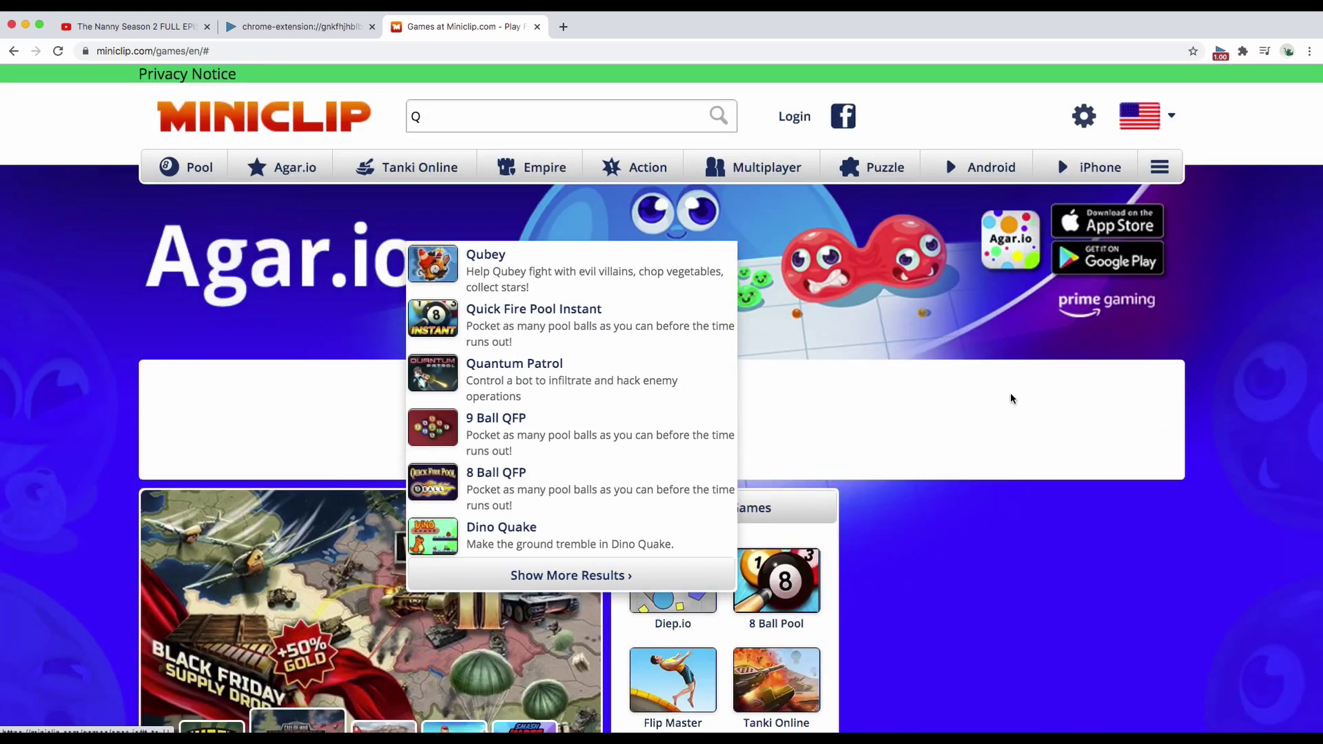
pyautogui.click(1011, 399)
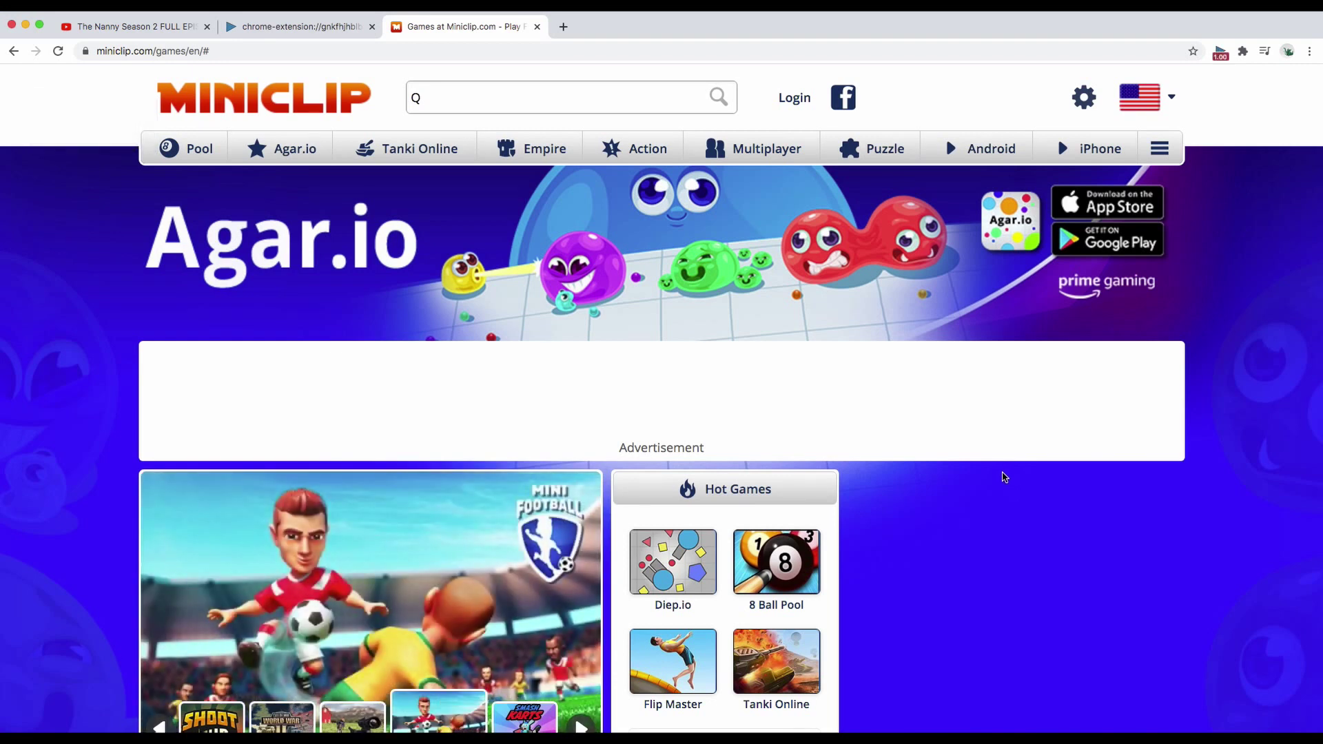
# - Toggle Global Speed's on/off state for the Miniclip page
pyautogui.click(1221, 53)
pyautogui.click(1243, 130)
pyautogui.hotkey('shift', 'q')
pyautogui.click(1220, 52)
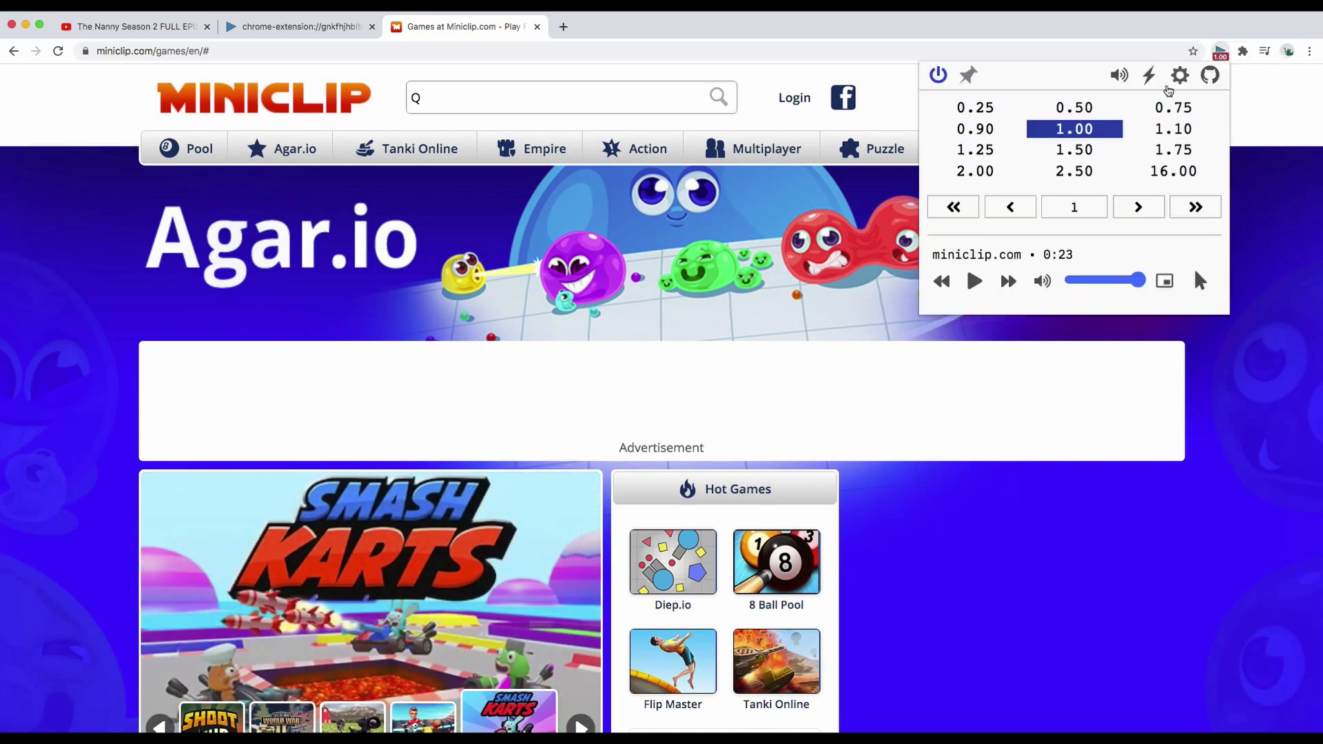
pyautogui.click(940, 78)
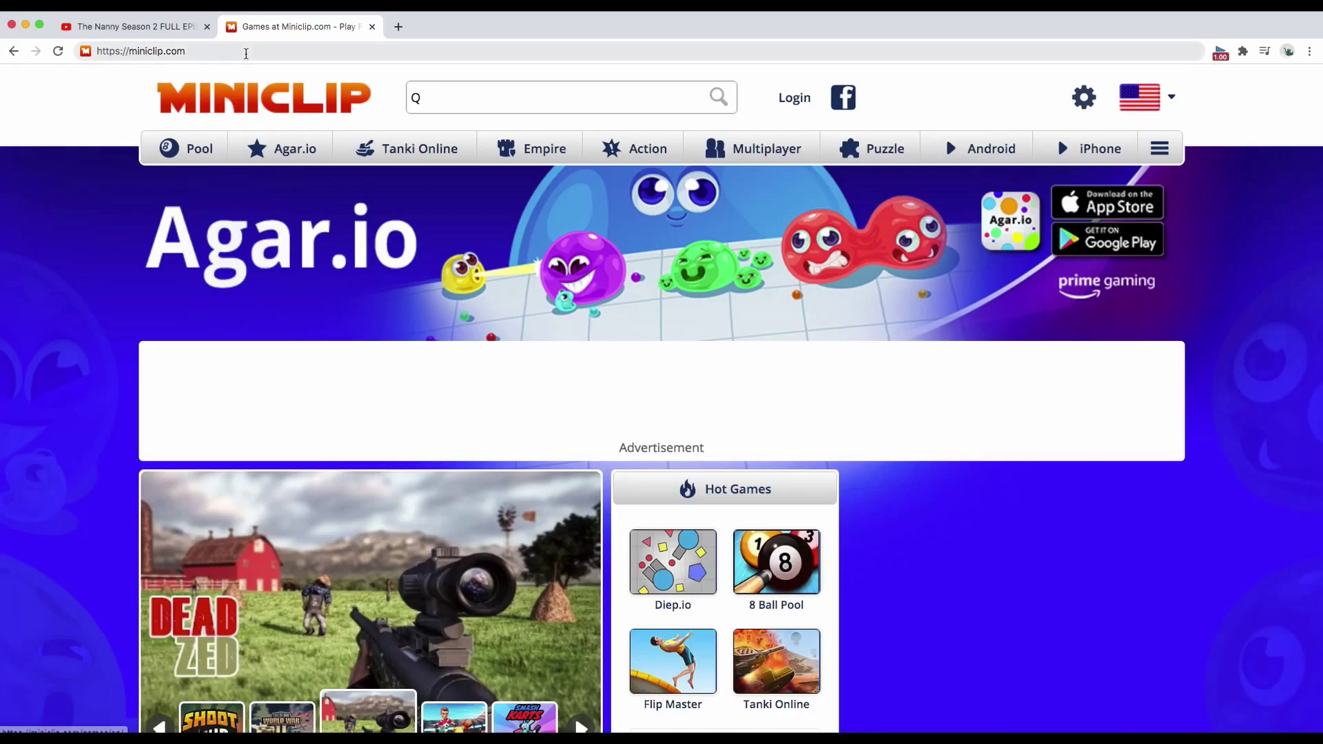
# - Copy the domain miniclip.com from the Miniclip page's address
pyautogui.click(214, 51)
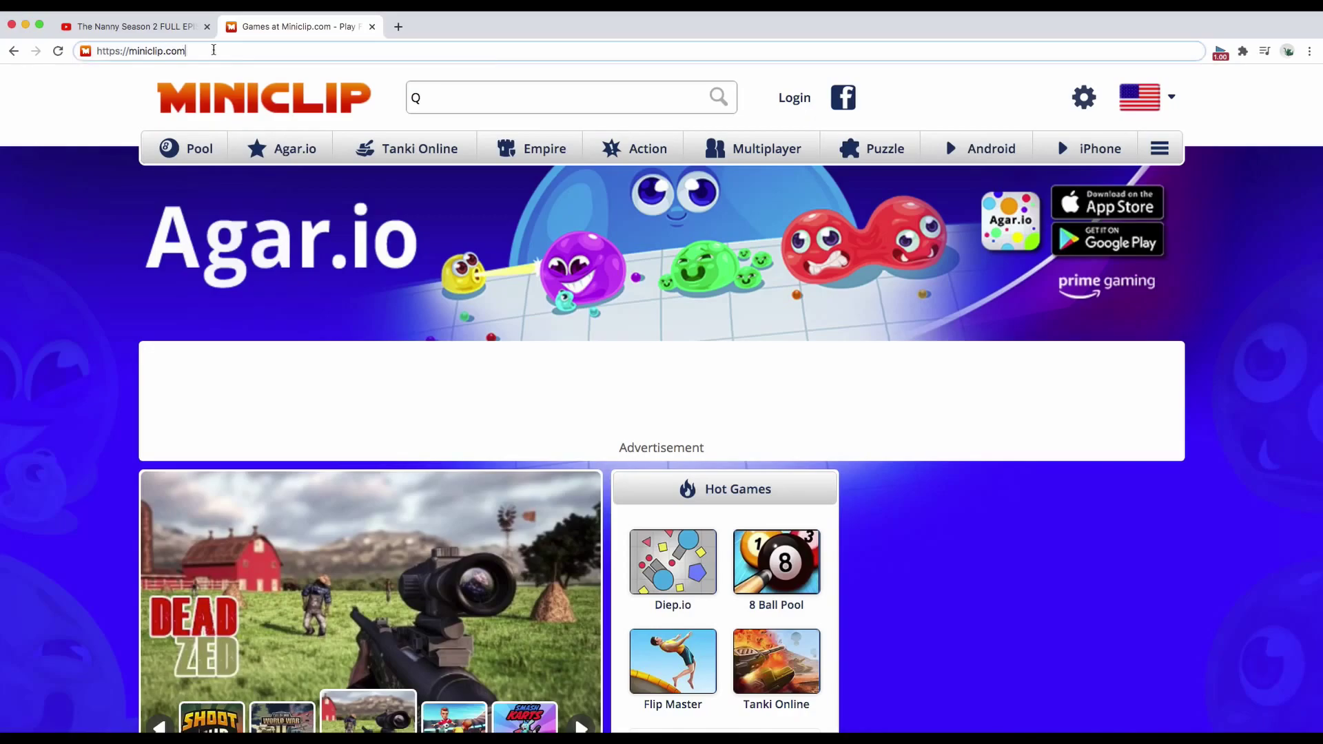
pyautogui.moveTo(84, 48); pyautogui.dragTo(126, 55)
pyautogui.press('super+c')
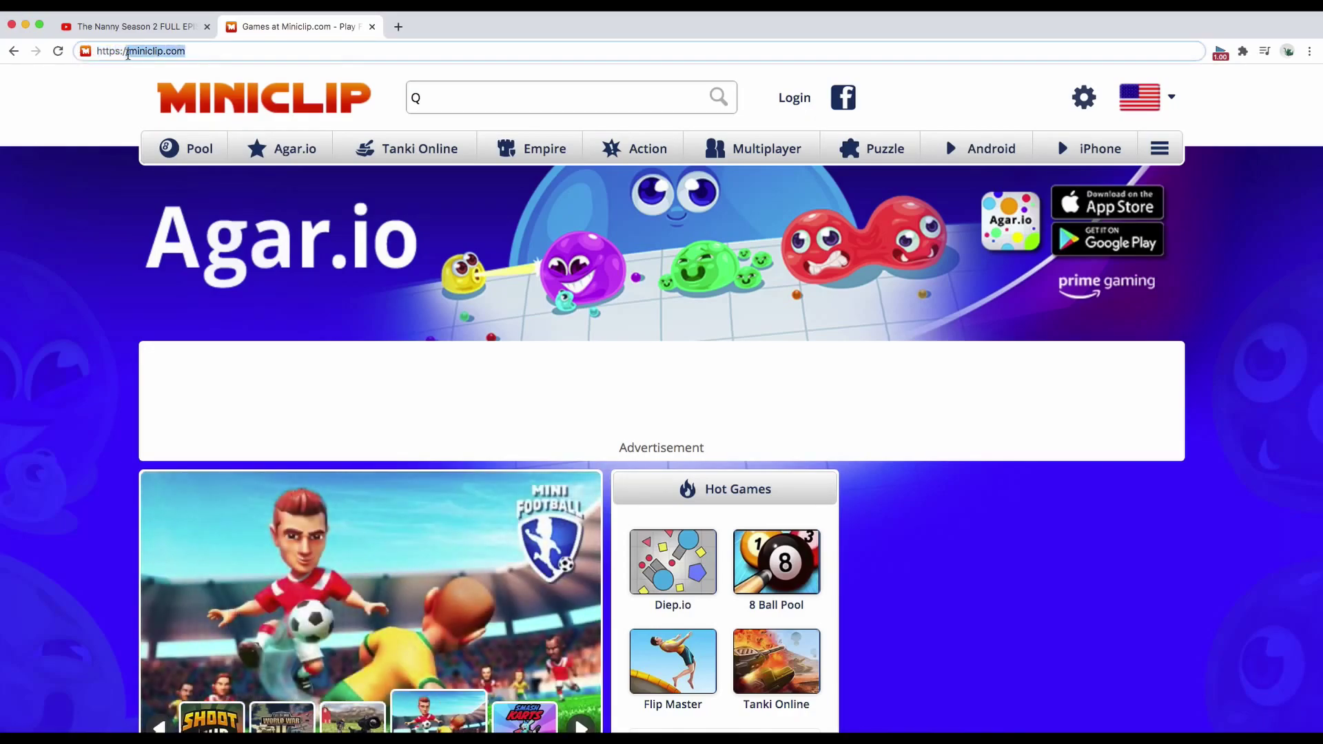
# - Add a URL condition containing miniclip.com to all shortcuts in Global Speed's options
pyautogui.click(1216, 58)
pyautogui.click(1181, 77)
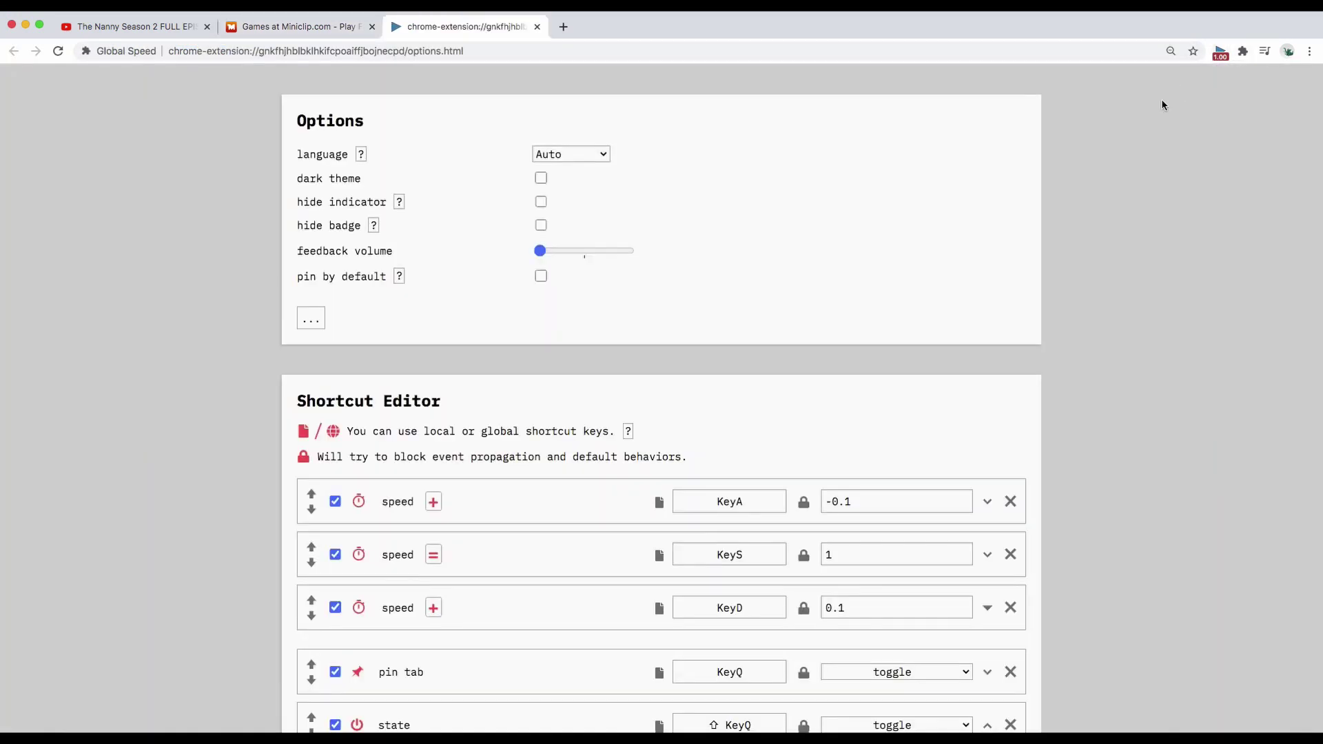
pyautogui.scroll(-15, 1106, 262)
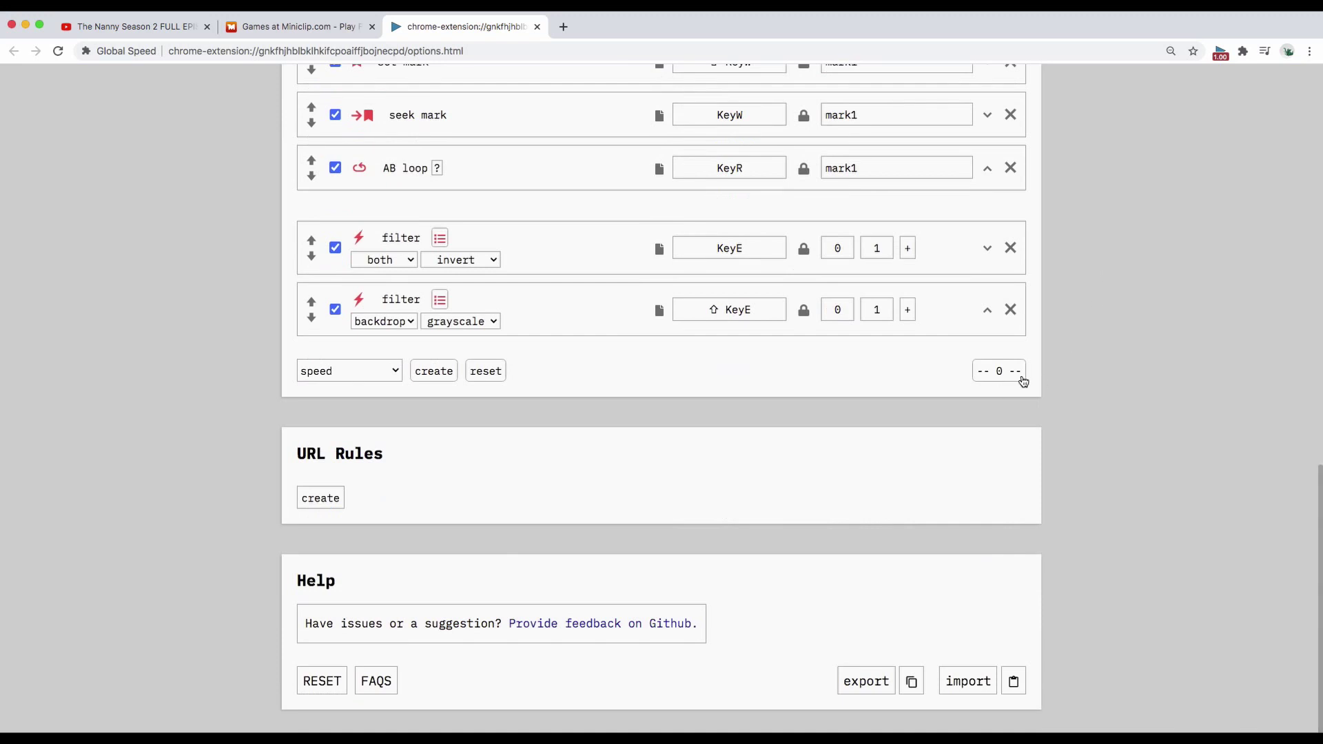
pyautogui.click(1006, 376)
pyautogui.click(414, 400)
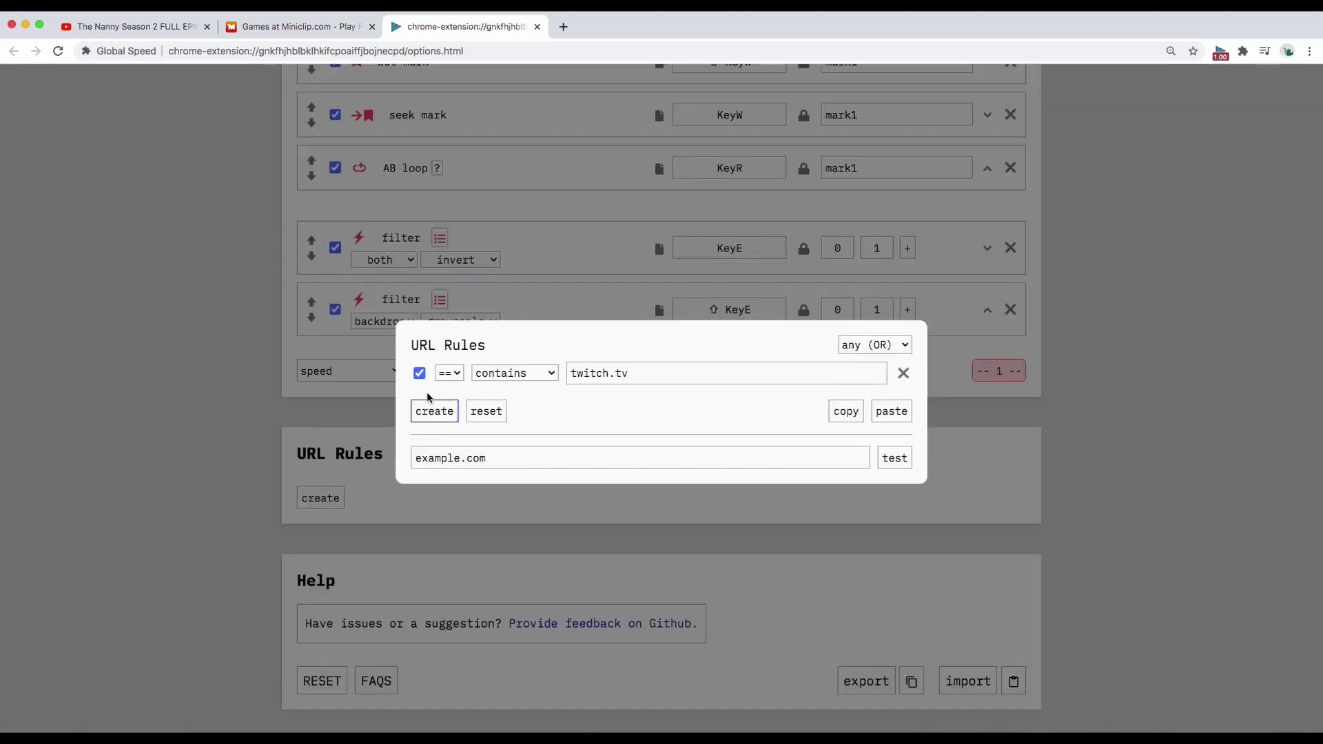
pyautogui.moveTo(650, 372); pyautogui.dragTo(560, 364)
pyautogui.press('super+v')
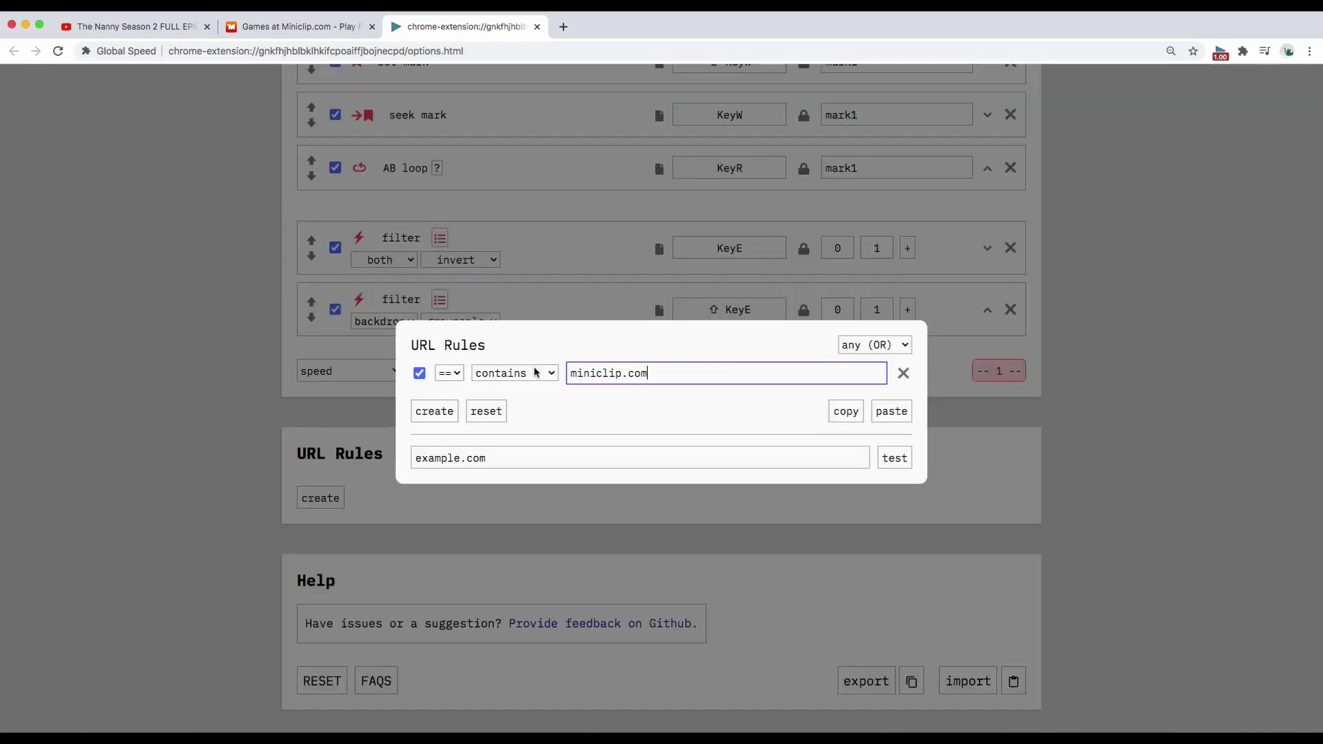
# - Set the miniclip.com condition's operator to != and close the URL conditions
pyautogui.click(449, 373)
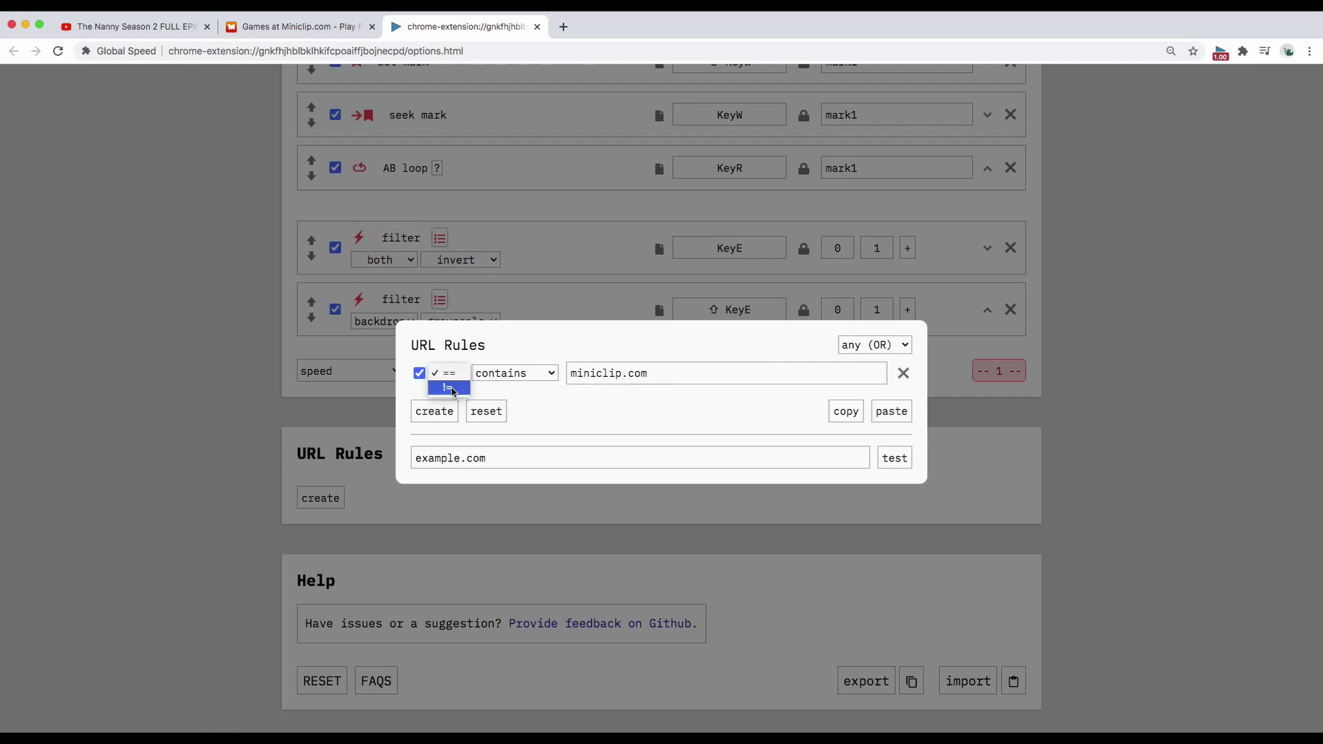
pyautogui.click(455, 390)
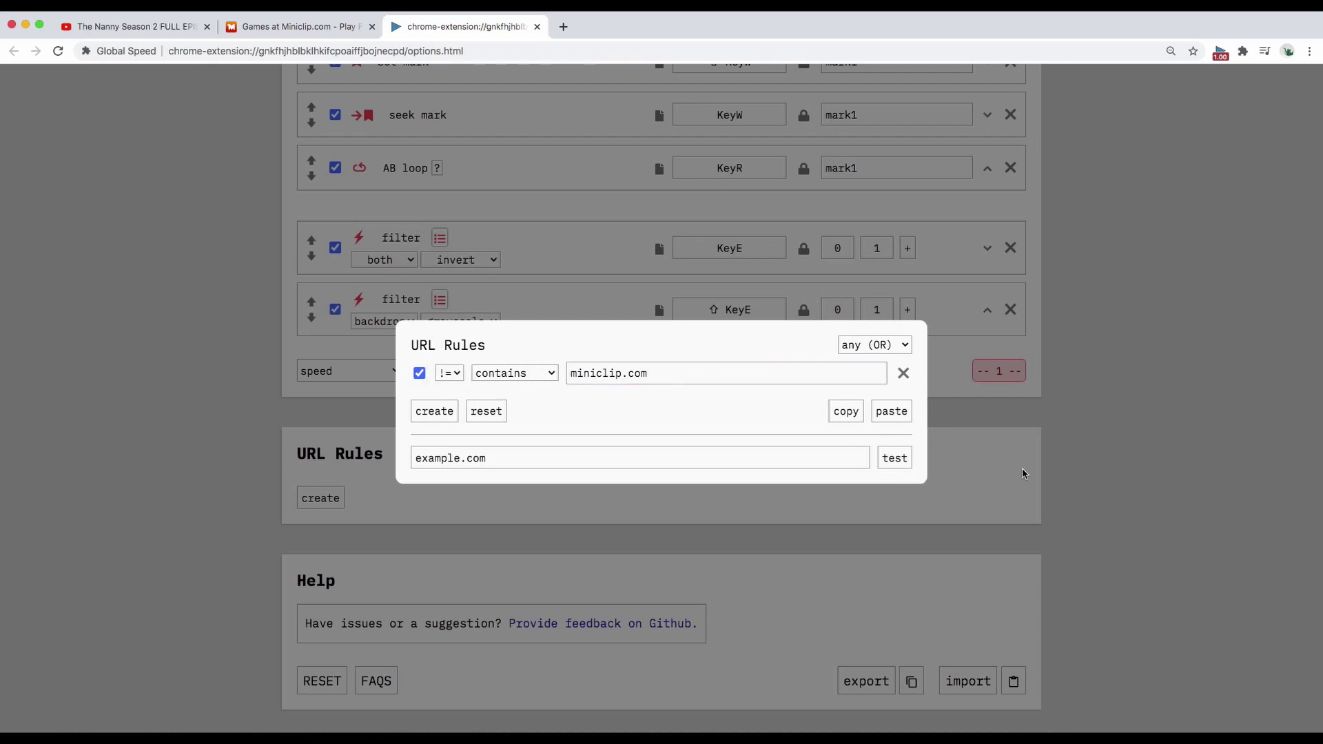
pyautogui.click(1068, 475)
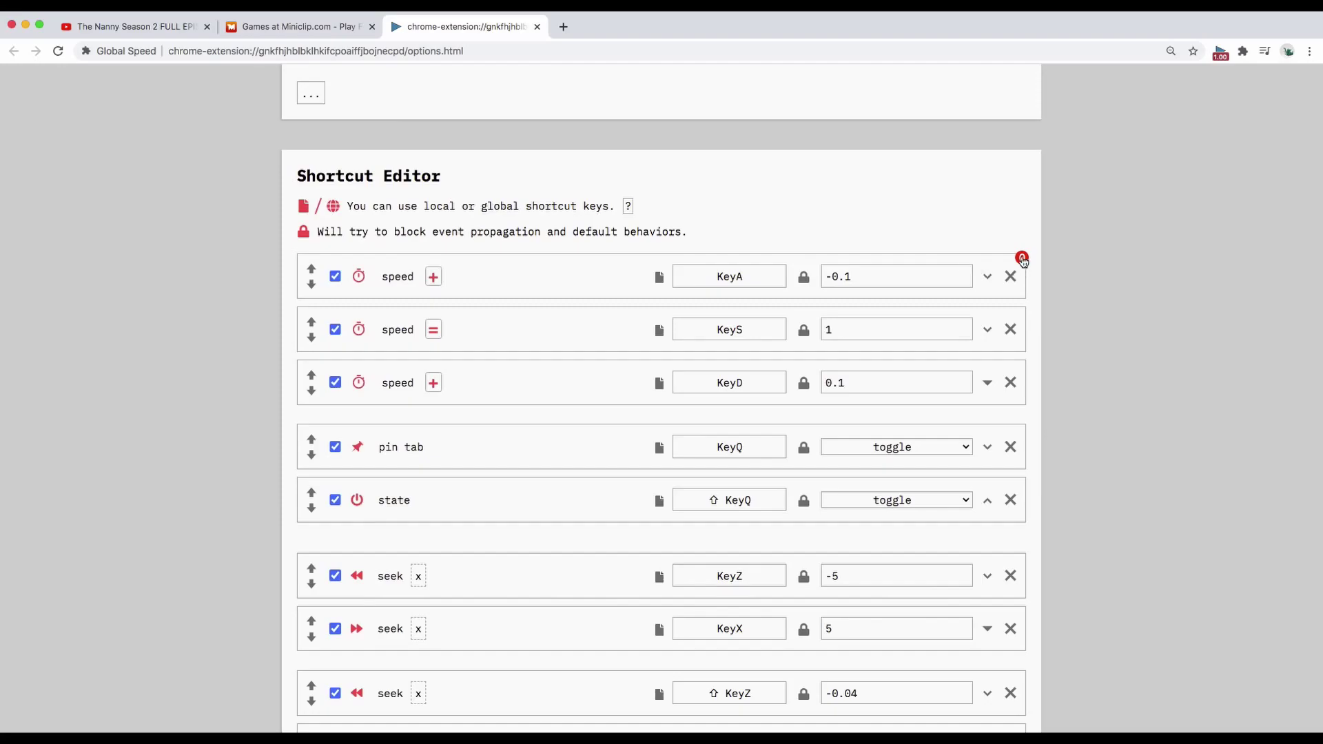
# - View the URL conditions of the first speed shortcut and close them
pyautogui.click(1022, 259)
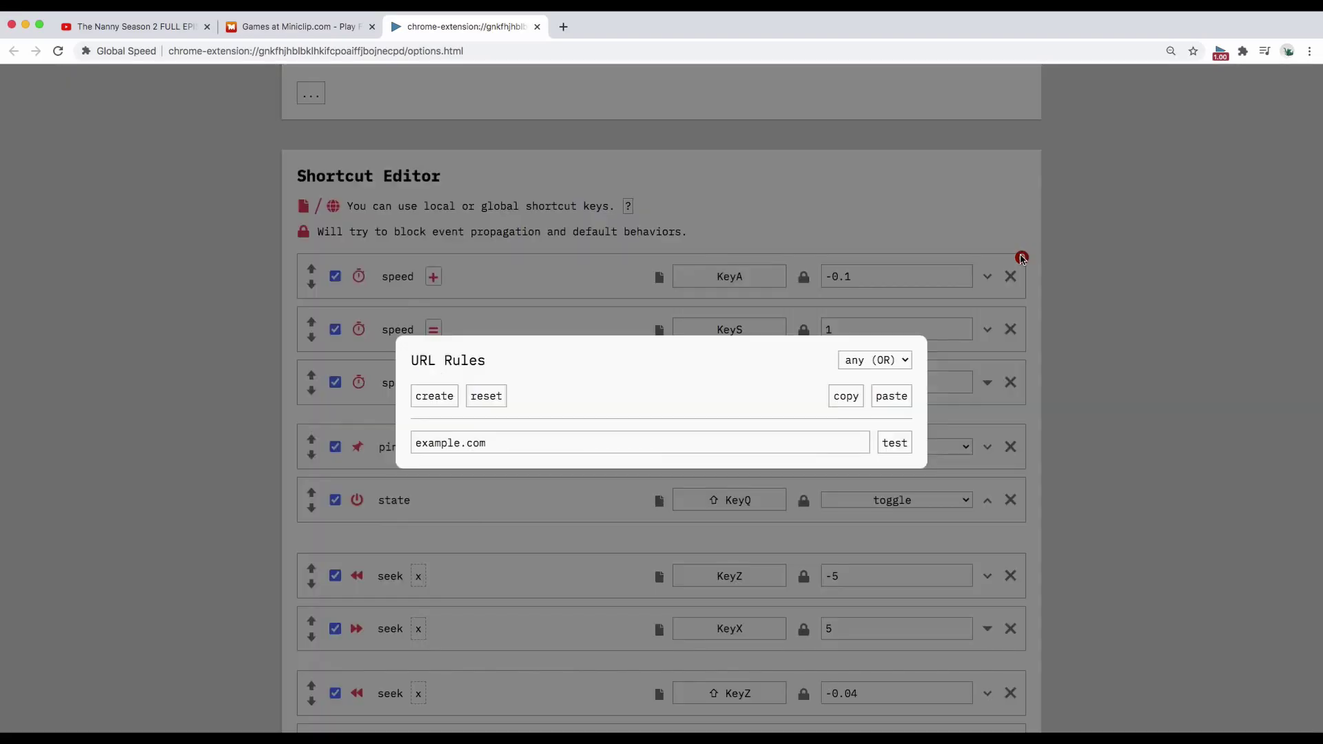
pyautogui.click(1000, 205)
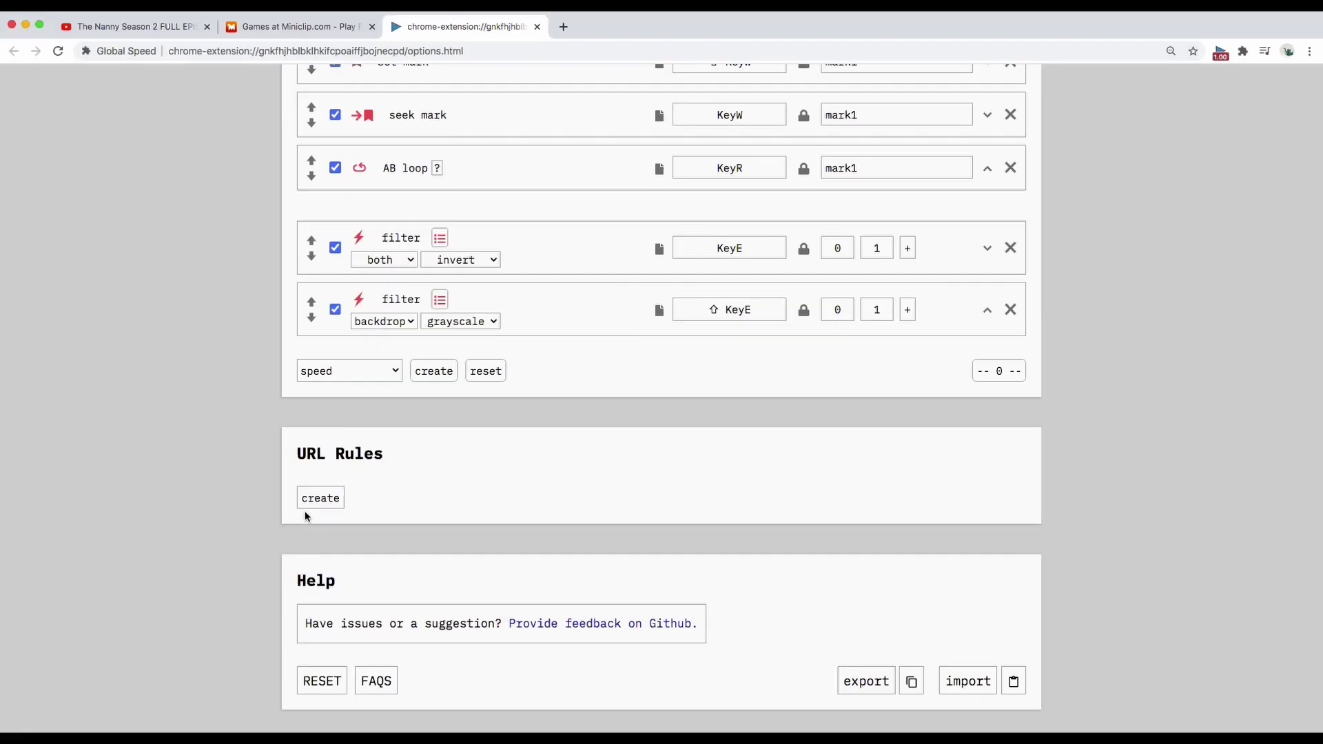
# - Create a URL rule for speed with the condition that the address contains twitch.tv
pyautogui.click(321, 499)
pyautogui.scroll(-3, 597, 510)
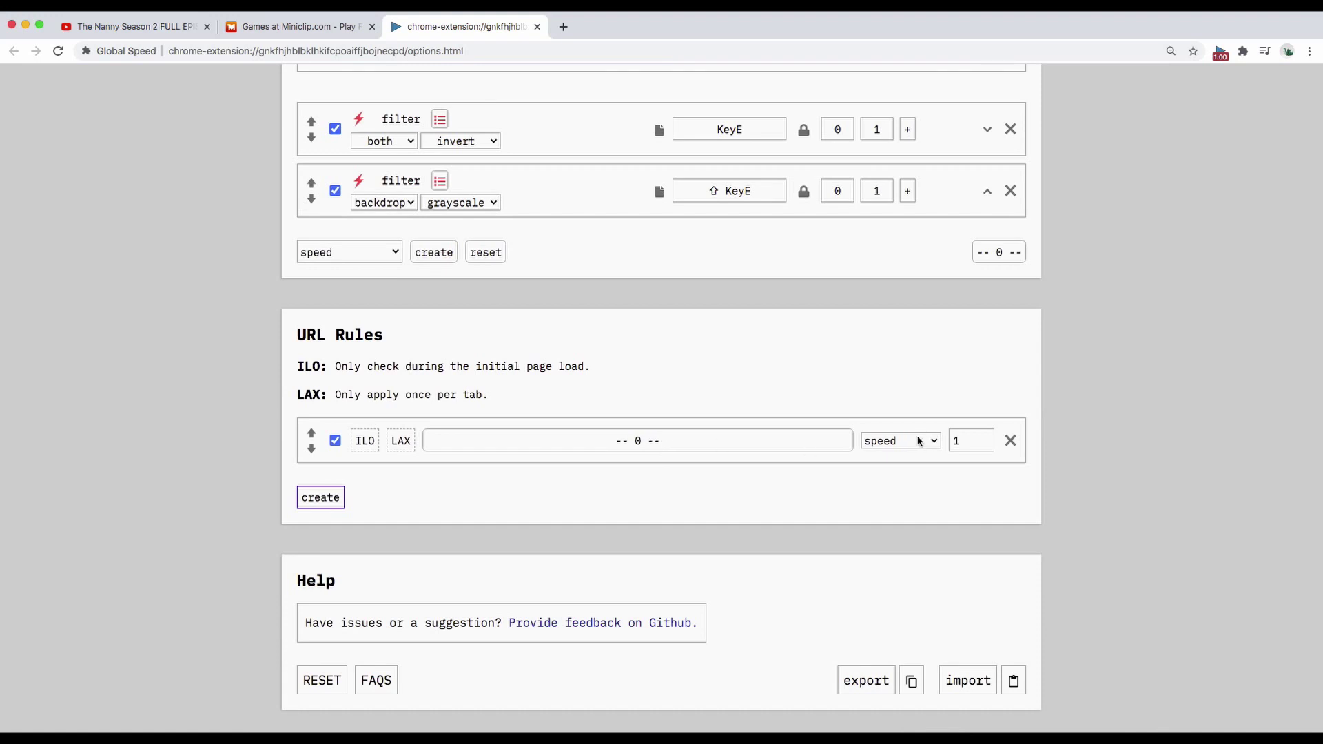
pyautogui.click(785, 452)
pyautogui.click(441, 397)
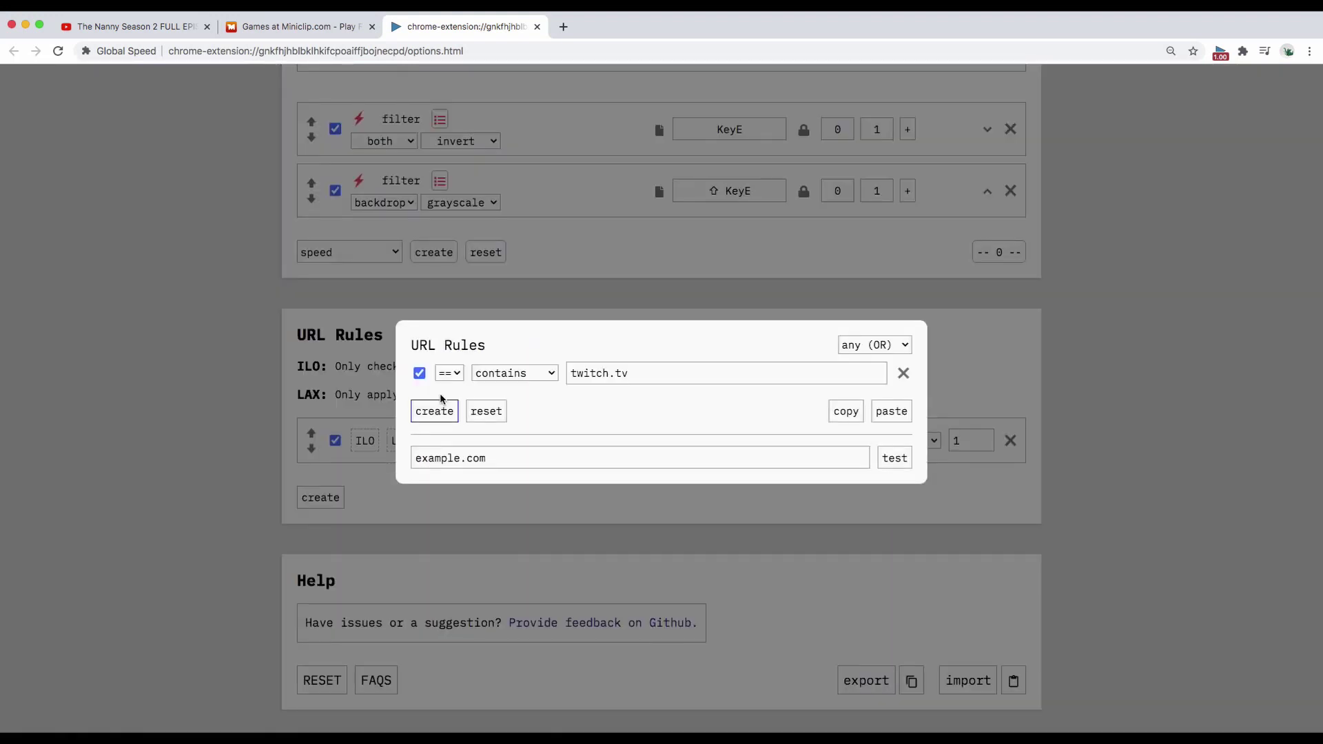
pyautogui.doubleClick(671, 375)
pyautogui.click(655, 376)
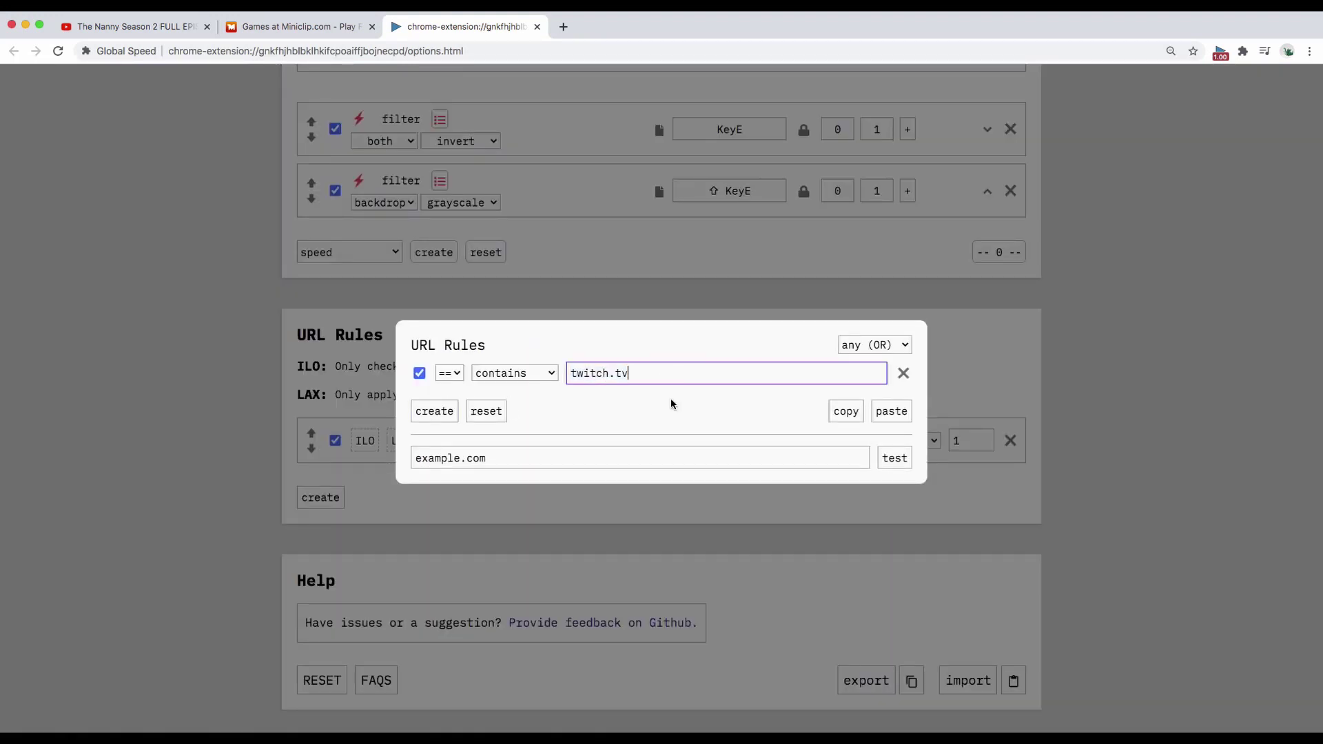
pyautogui.click(672, 402)
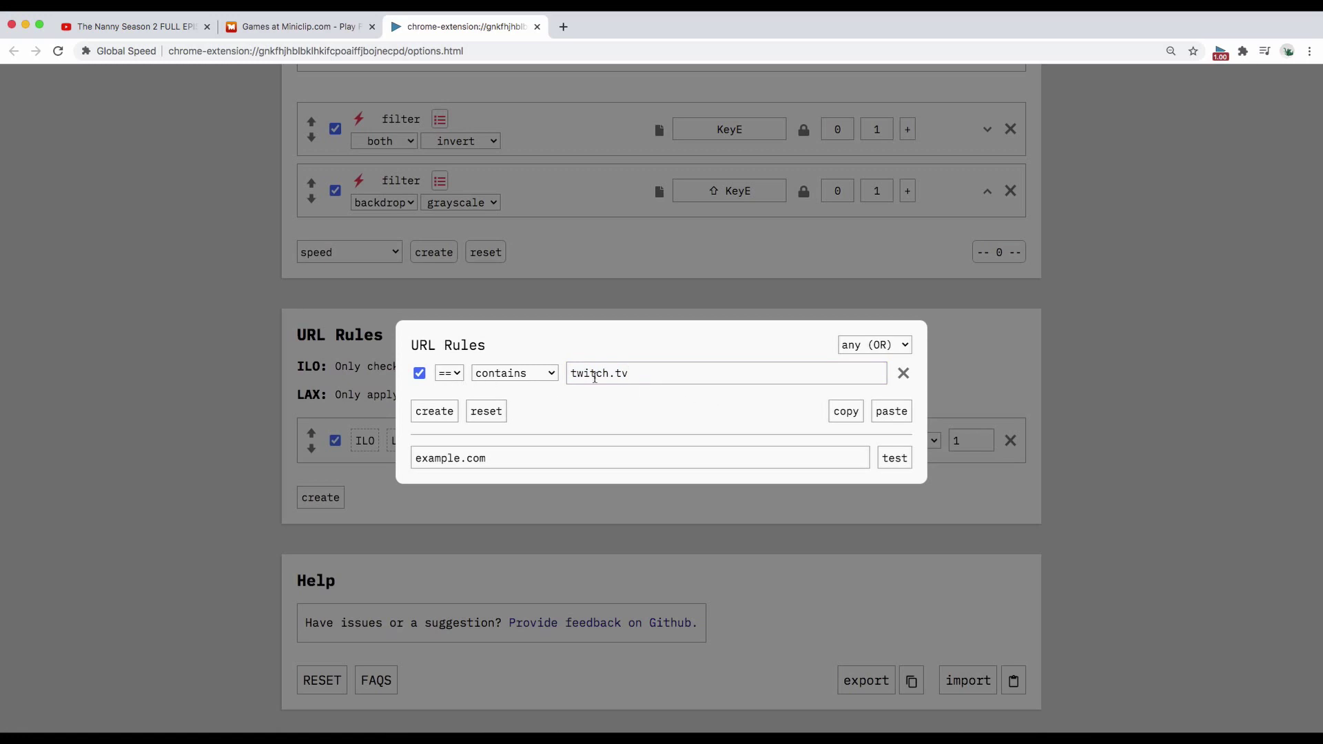
pyautogui.click(670, 304)
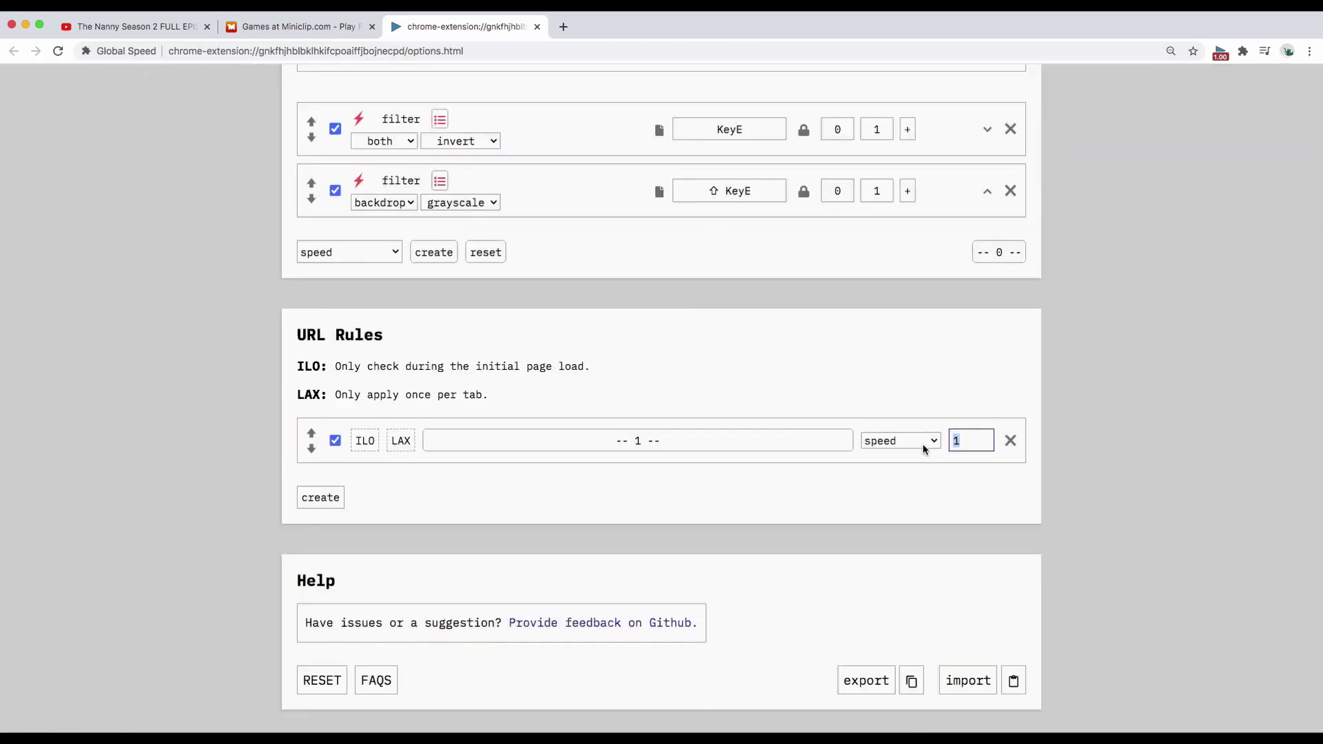